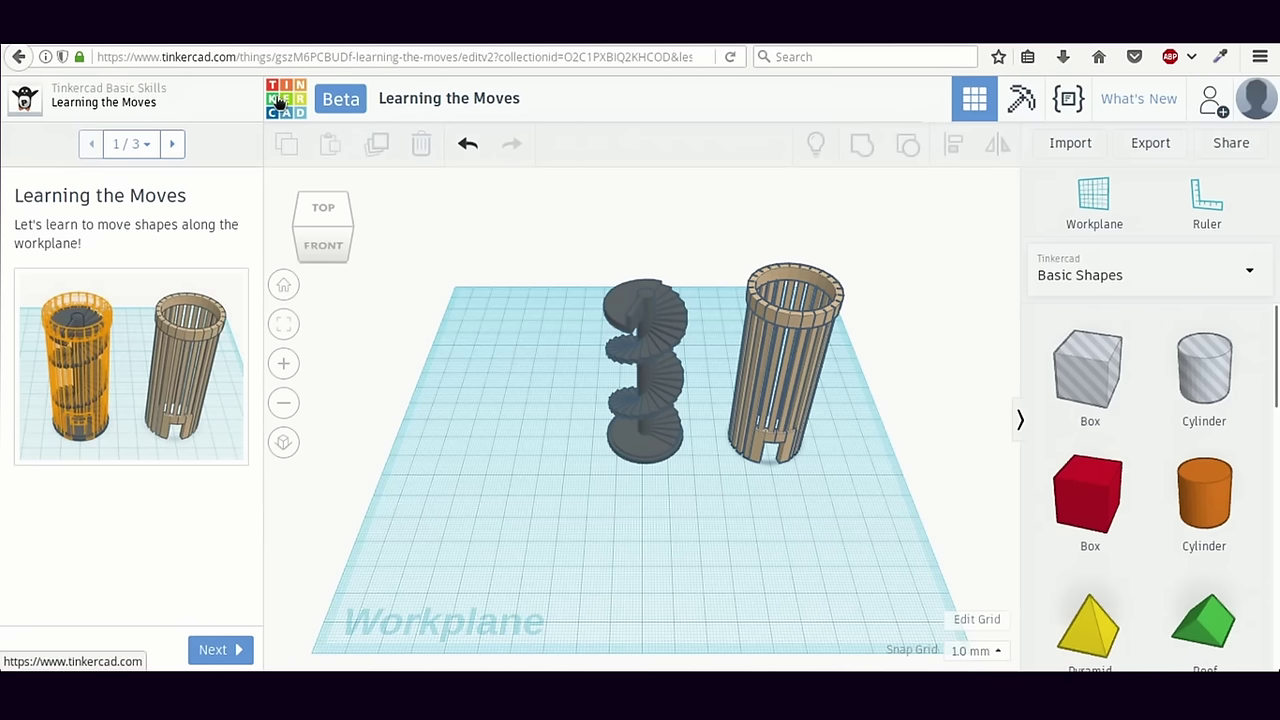
Step: Leave the Learning the Moves lesson for the personal dashboard and create a new blank design
{"action": "left_click", "coordinate": [281, 103]}
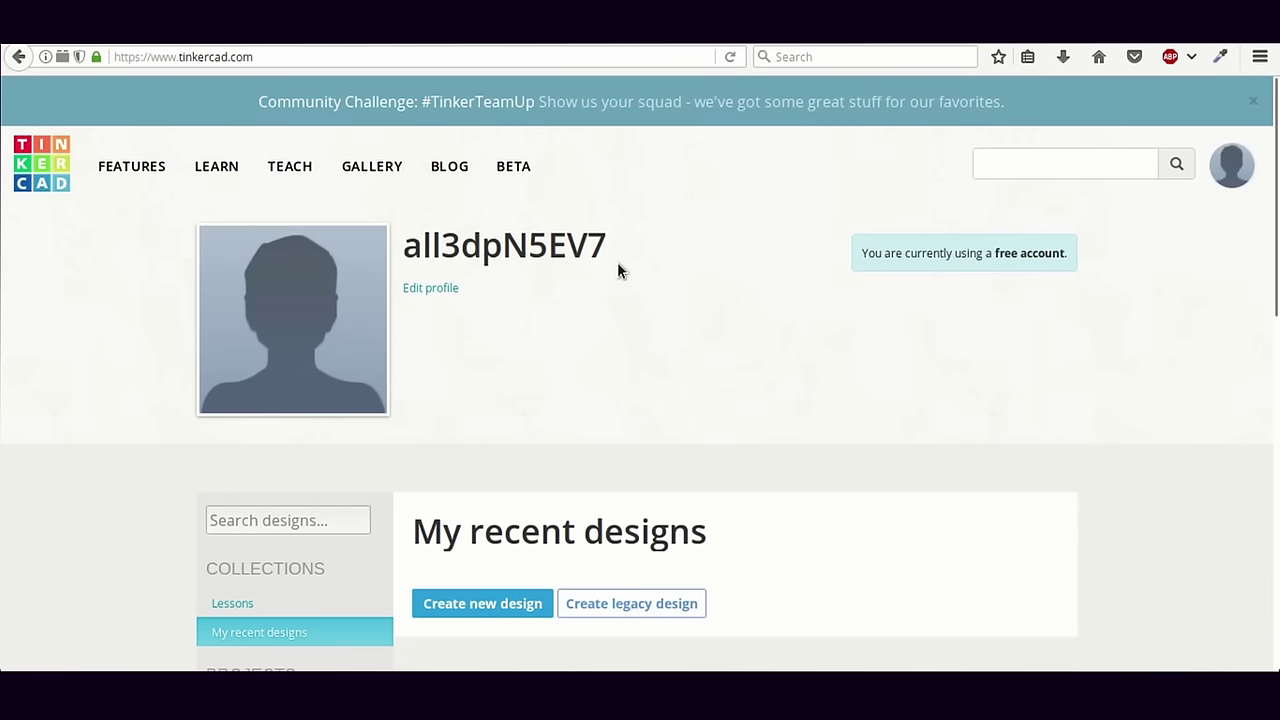
{"action": "scroll", "coordinate": [618, 270], "scroll_direction": "down", "scroll_amount": 2}
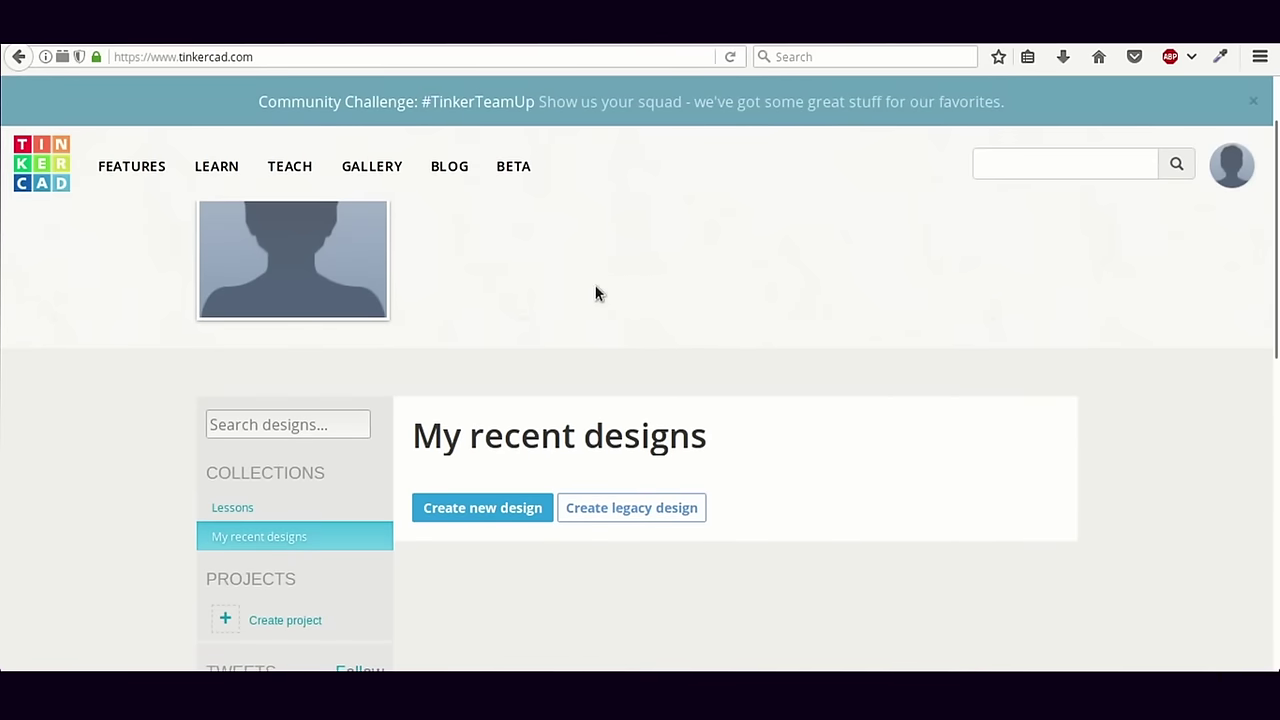
{"action": "left_click", "coordinate": [455, 511]}
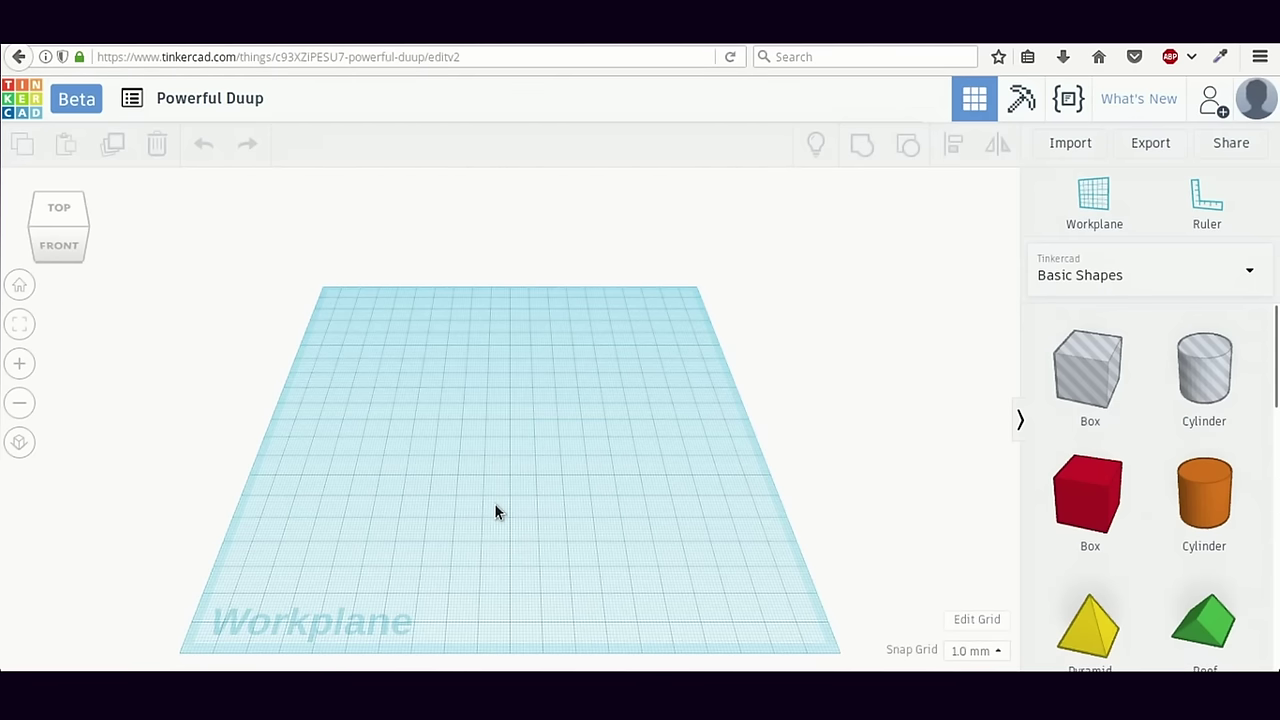
Step: Examine the empty workplane from a slightly different angle and at several zoom distances
{"action": "right_click_drag", "start_coordinate": [494, 503], "coordinate": [497, 538]}
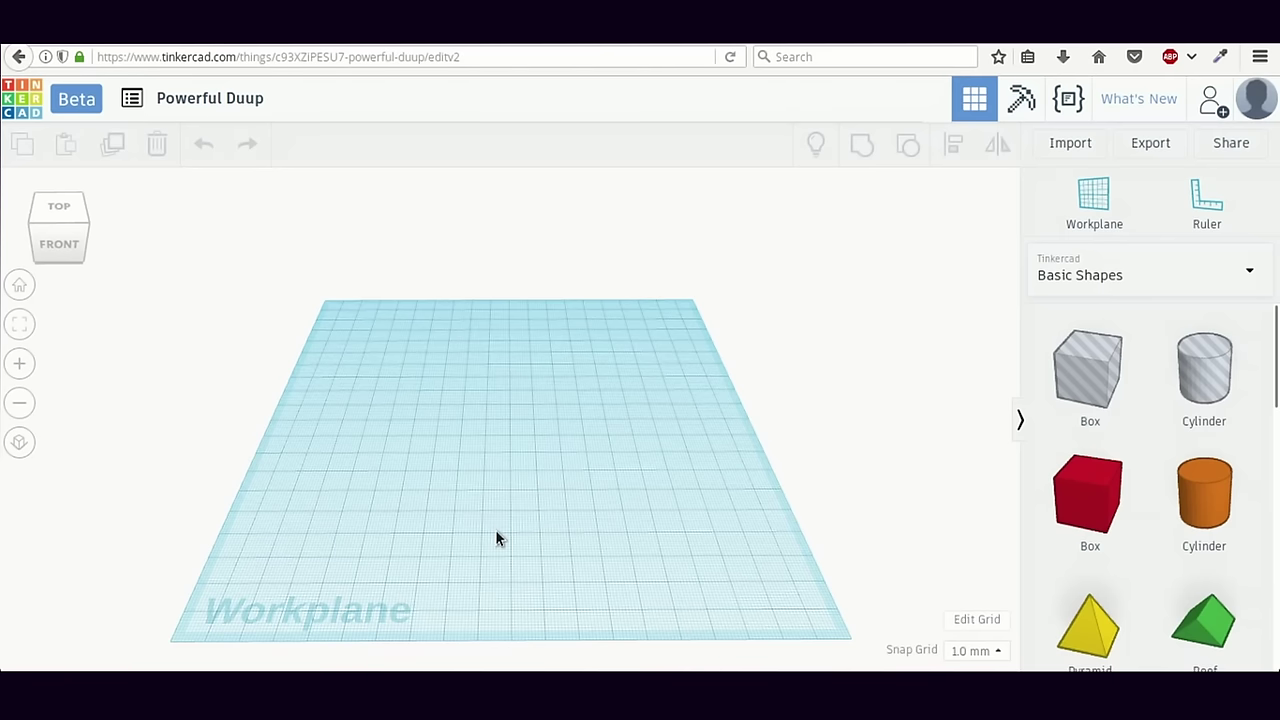
{"action": "scroll", "coordinate": [497, 538], "scroll_direction": "up", "scroll_amount": 5}
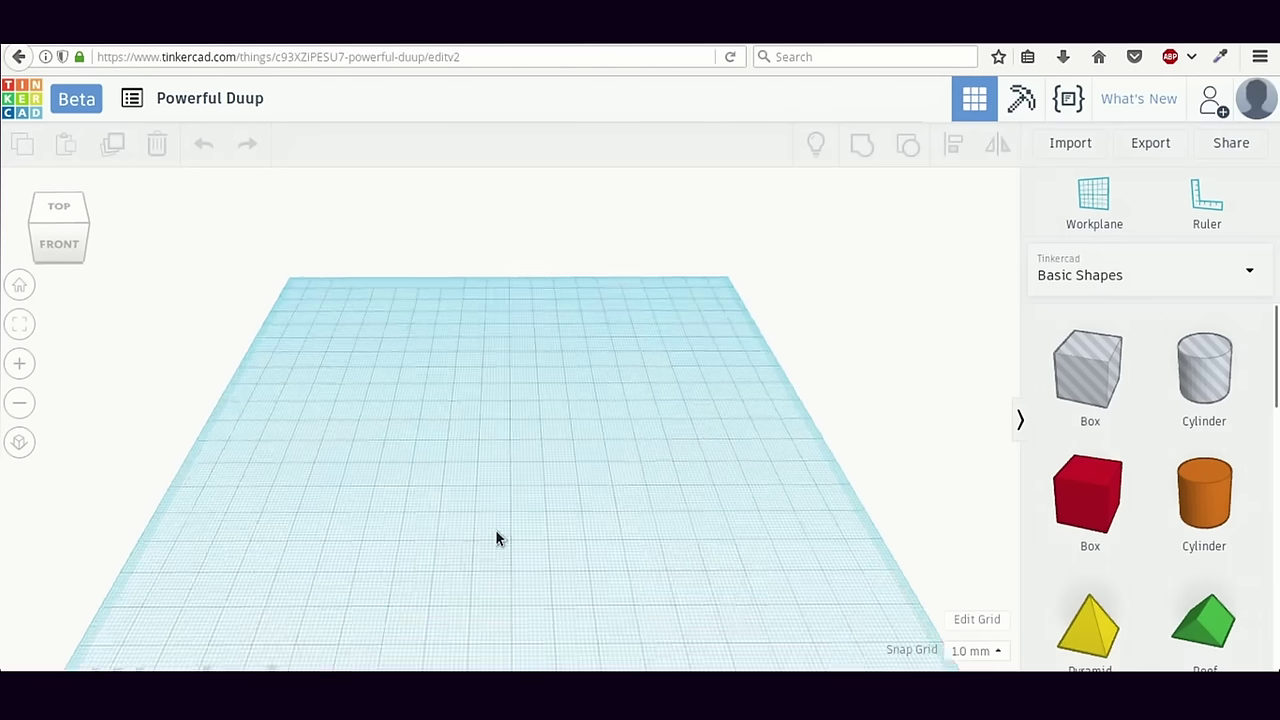
{"action": "scroll", "coordinate": [497, 538], "scroll_direction": "up", "scroll_amount": 5}
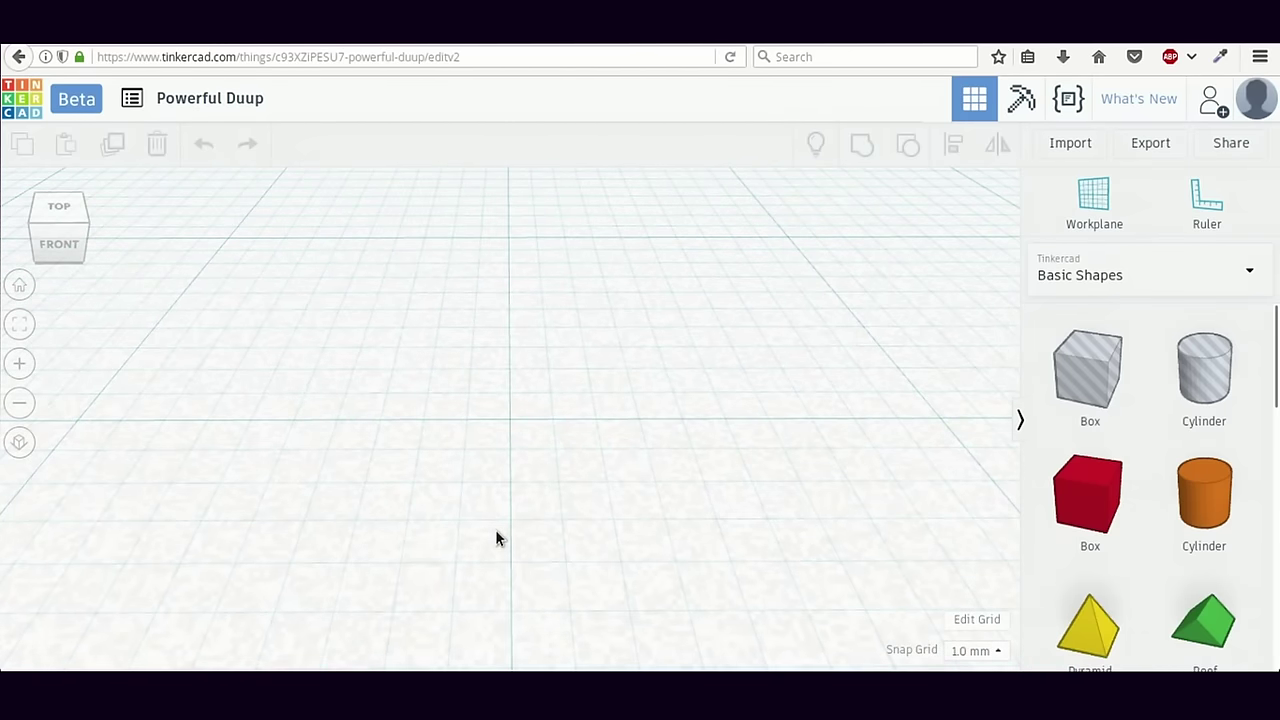
{"action": "scroll", "coordinate": [497, 538], "scroll_direction": "down", "scroll_amount": 10}
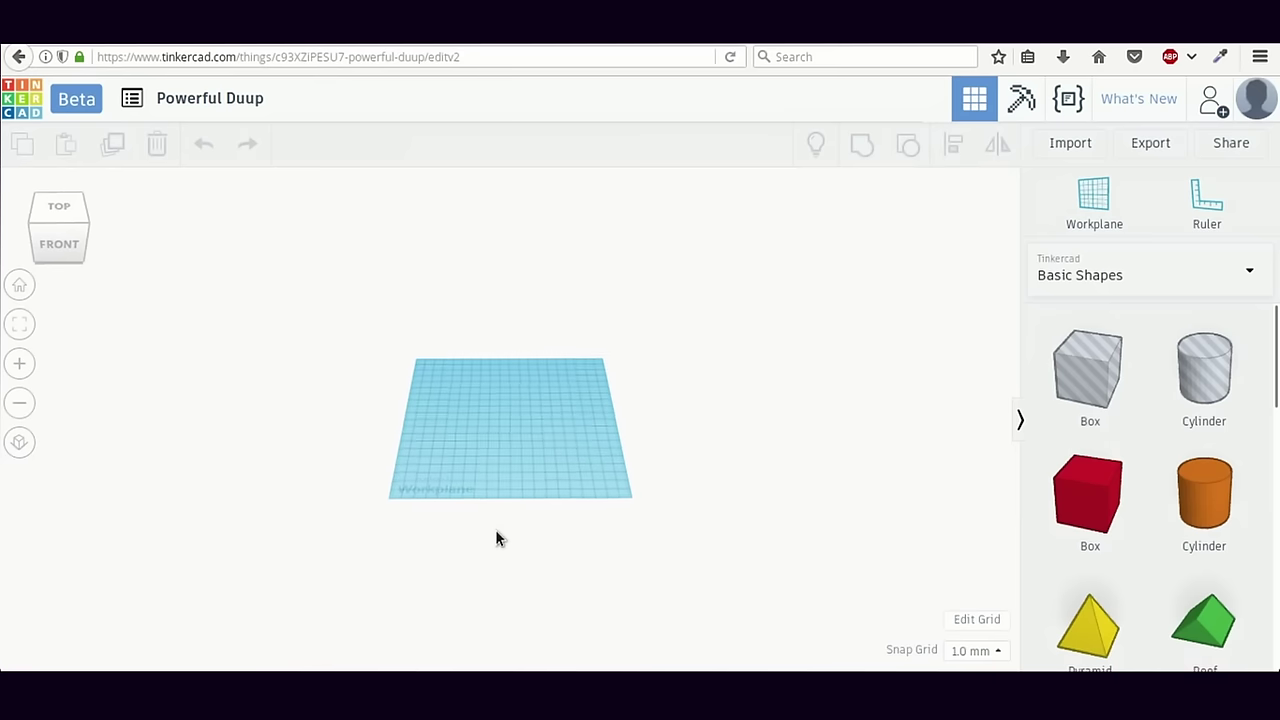
{"action": "scroll", "coordinate": [497, 538], "scroll_direction": "up", "scroll_amount": 4}
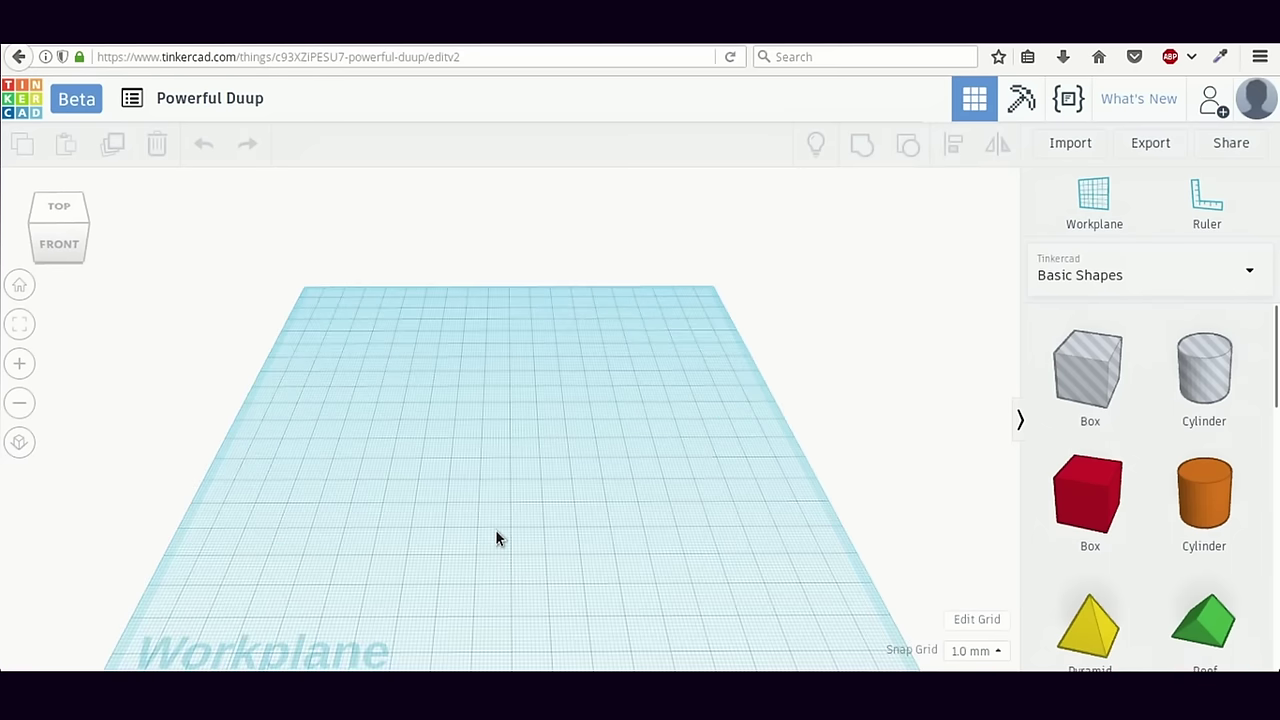
{"action": "scroll", "coordinate": [497, 538], "scroll_direction": "down", "scroll_amount": 6}
{"action": "scroll", "coordinate": [497, 538], "scroll_direction": "up", "scroll_amount": 5}
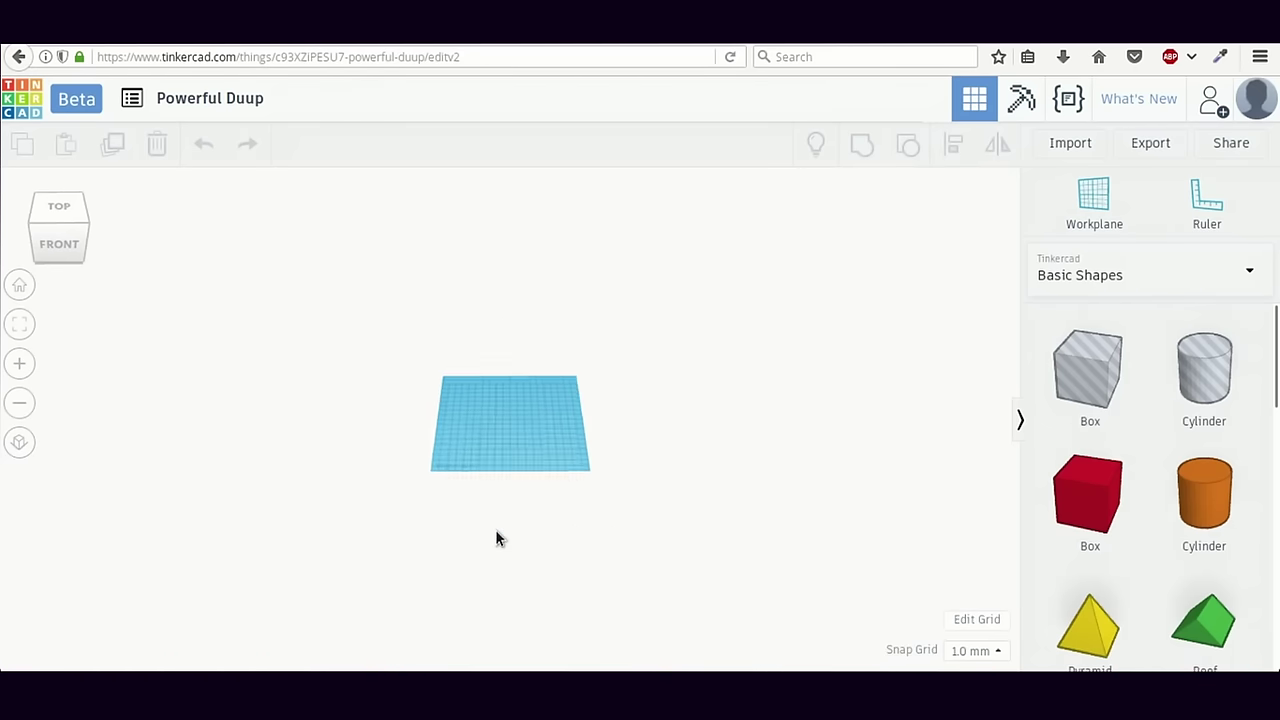
{"action": "scroll", "coordinate": [497, 538], "scroll_direction": "up", "scroll_amount": 3}
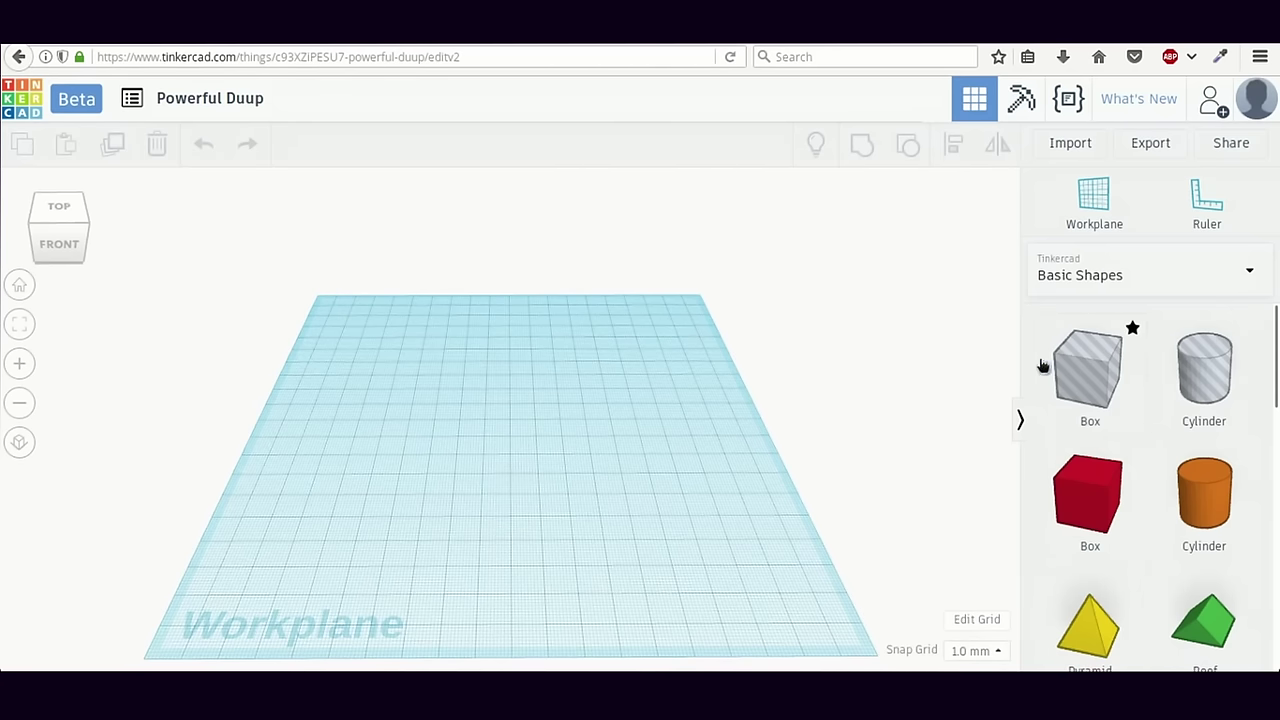
Step: Browse the Basic Shapes, Text and Symbols shape collections and return to Basic Shapes
{"action": "scroll", "coordinate": [1245, 397], "scroll_direction": "down", "scroll_amount": 1}
{"action": "scroll", "coordinate": [1245, 397], "scroll_direction": "down", "scroll_amount": 3}
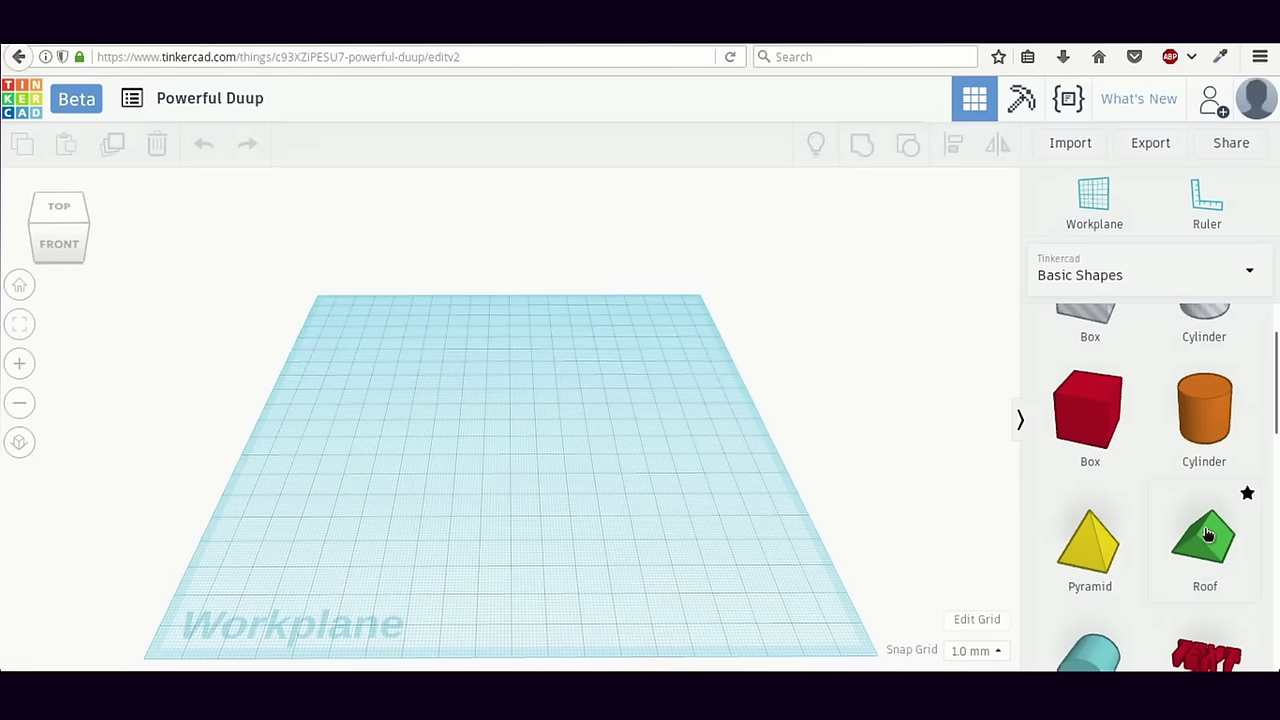
{"action": "left_click", "coordinate": [1189, 270]}
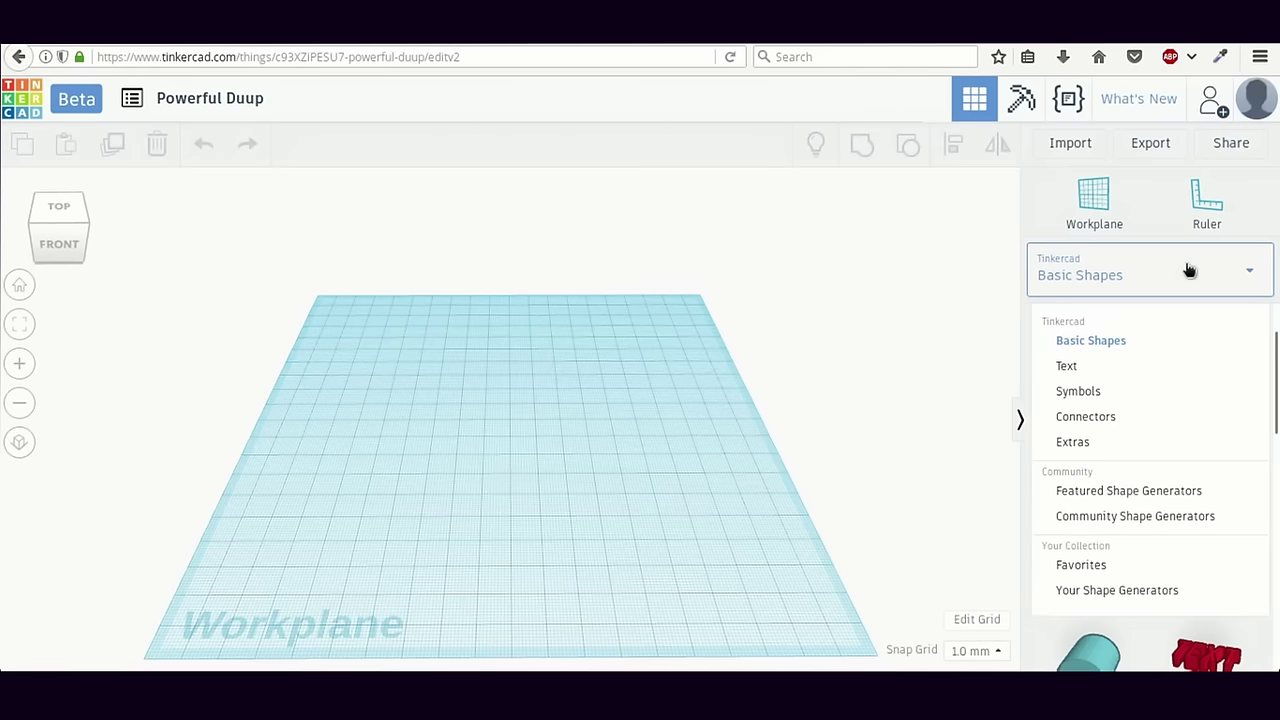
{"action": "left_click", "coordinate": [1086, 368]}
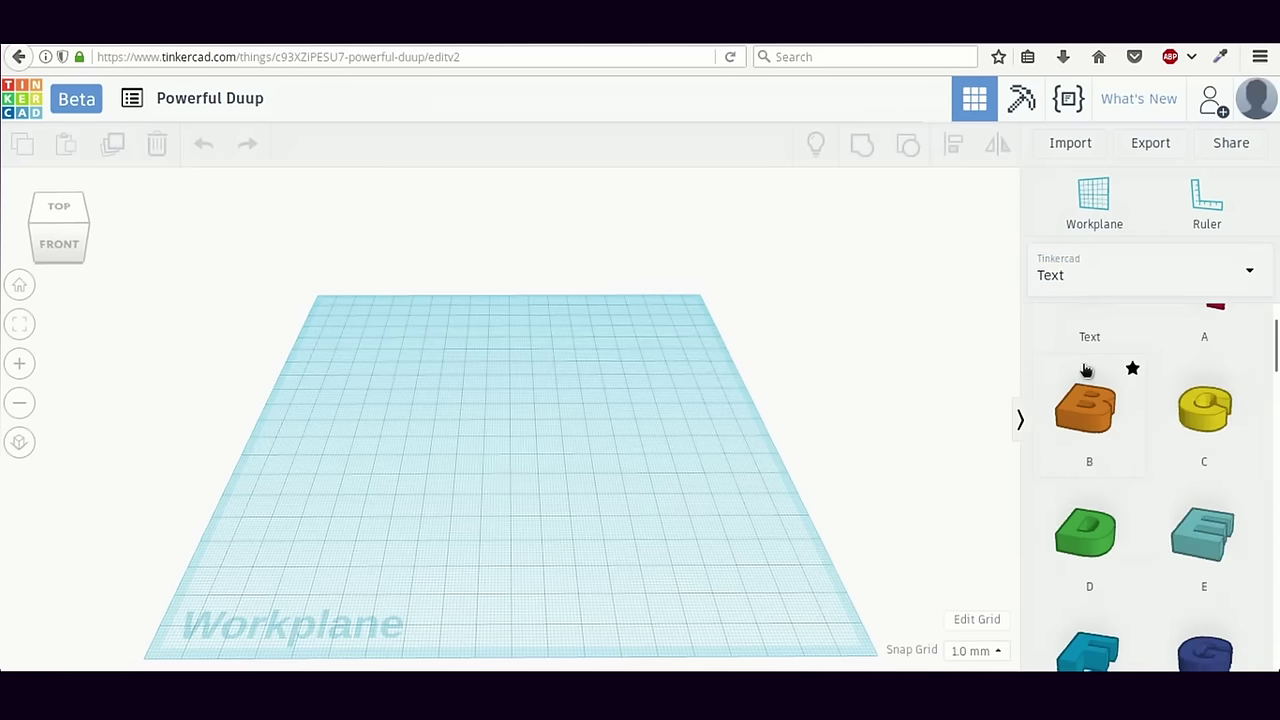
{"action": "scroll", "coordinate": [1180, 420], "scroll_direction": "up", "scroll_amount": 1}
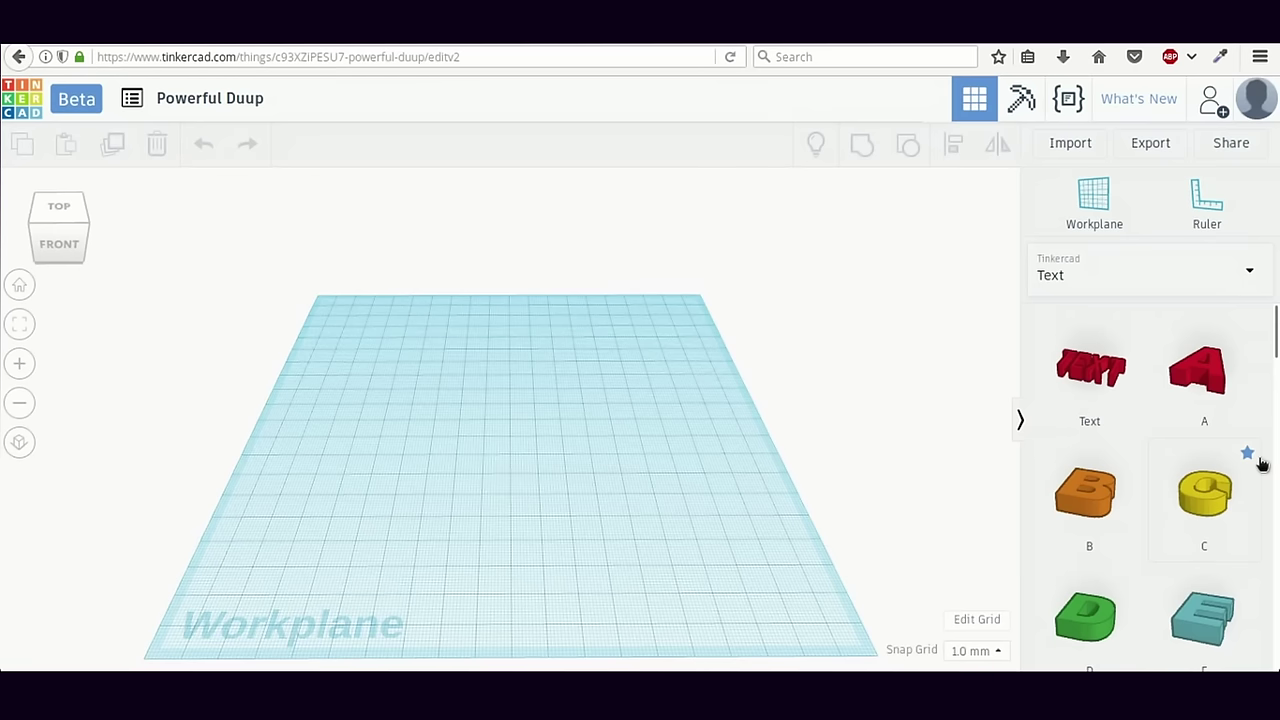
{"action": "scroll", "coordinate": [1214, 380], "scroll_direction": "down", "scroll_amount": 10}
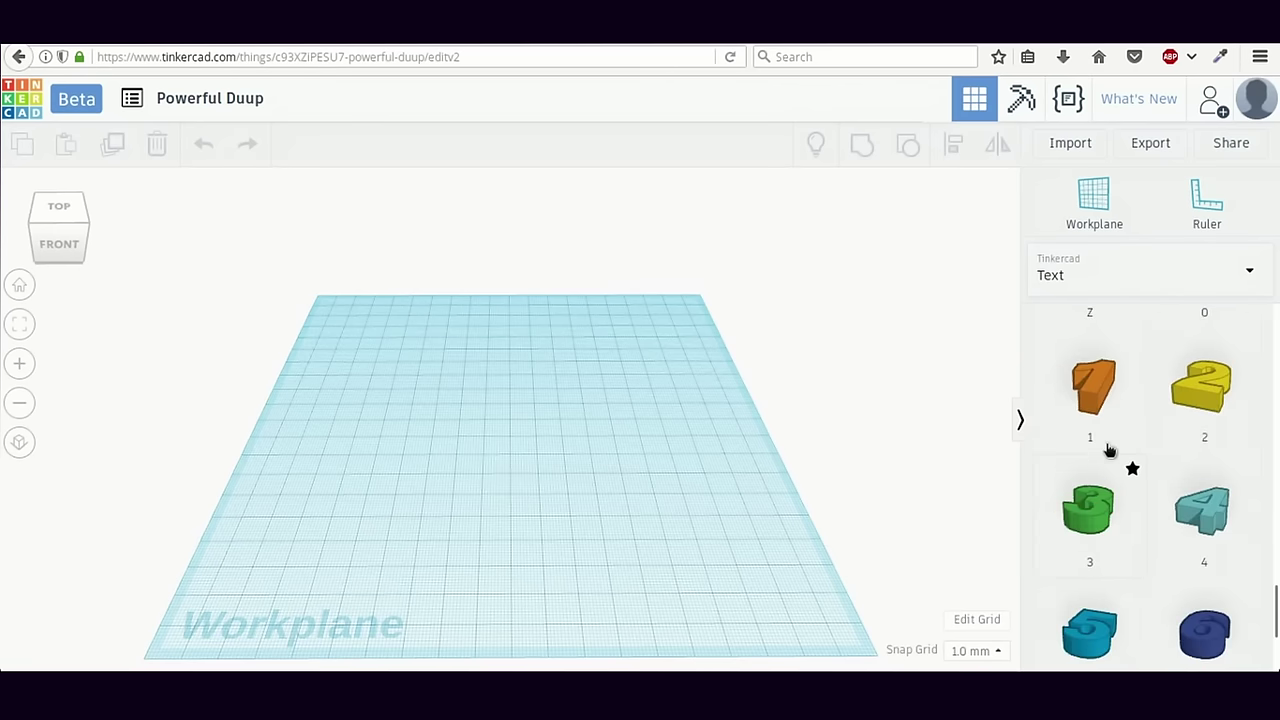
{"action": "left_click", "coordinate": [1163, 287]}
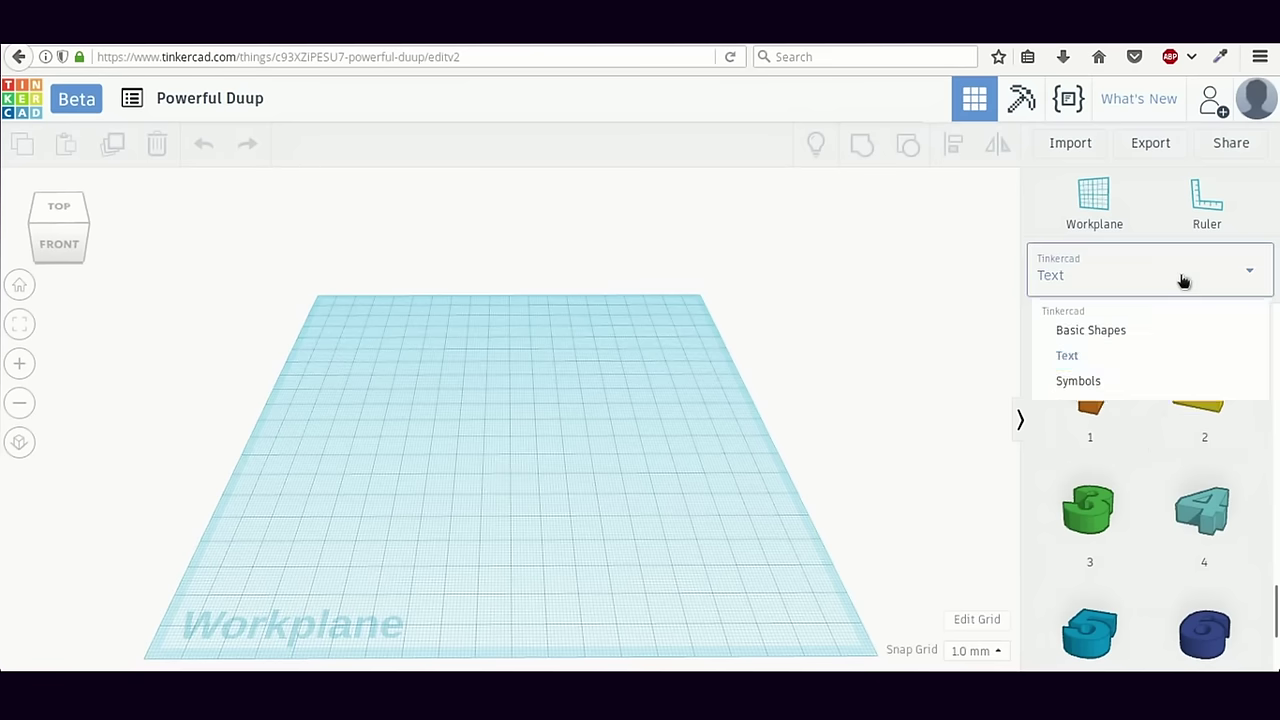
{"action": "left_click", "coordinate": [1115, 393]}
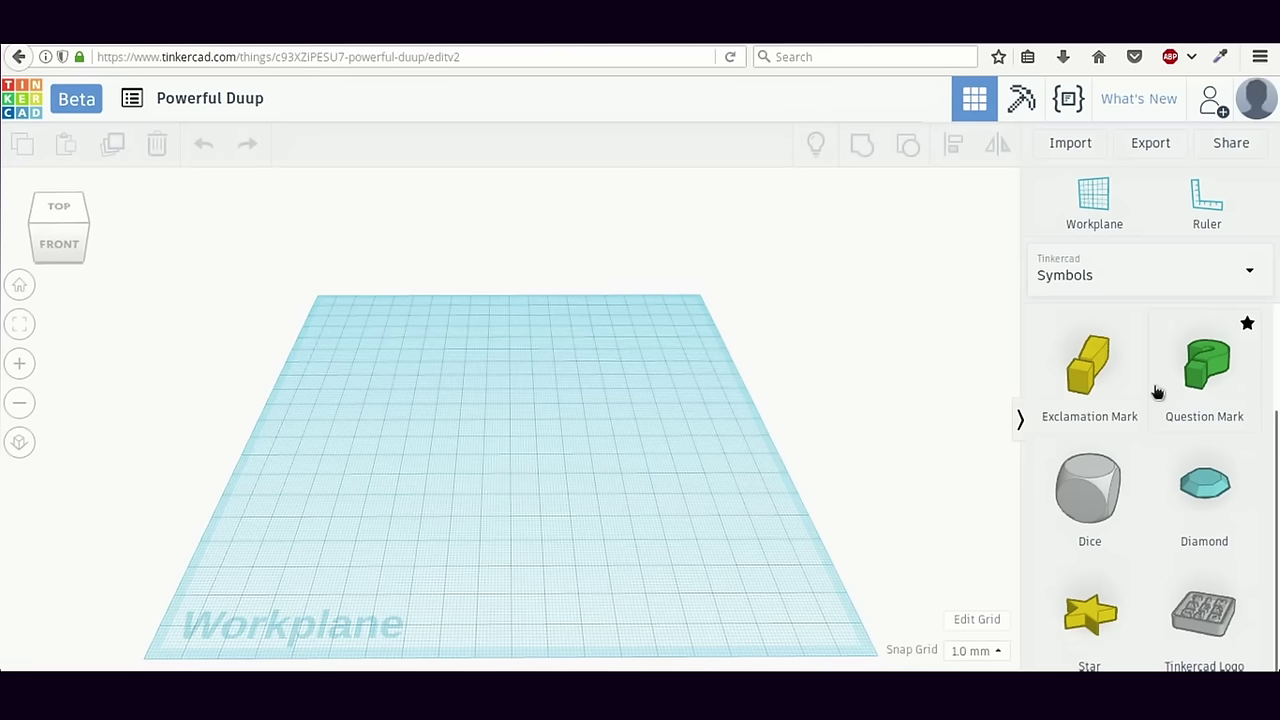
{"action": "left_click", "coordinate": [1143, 275]}
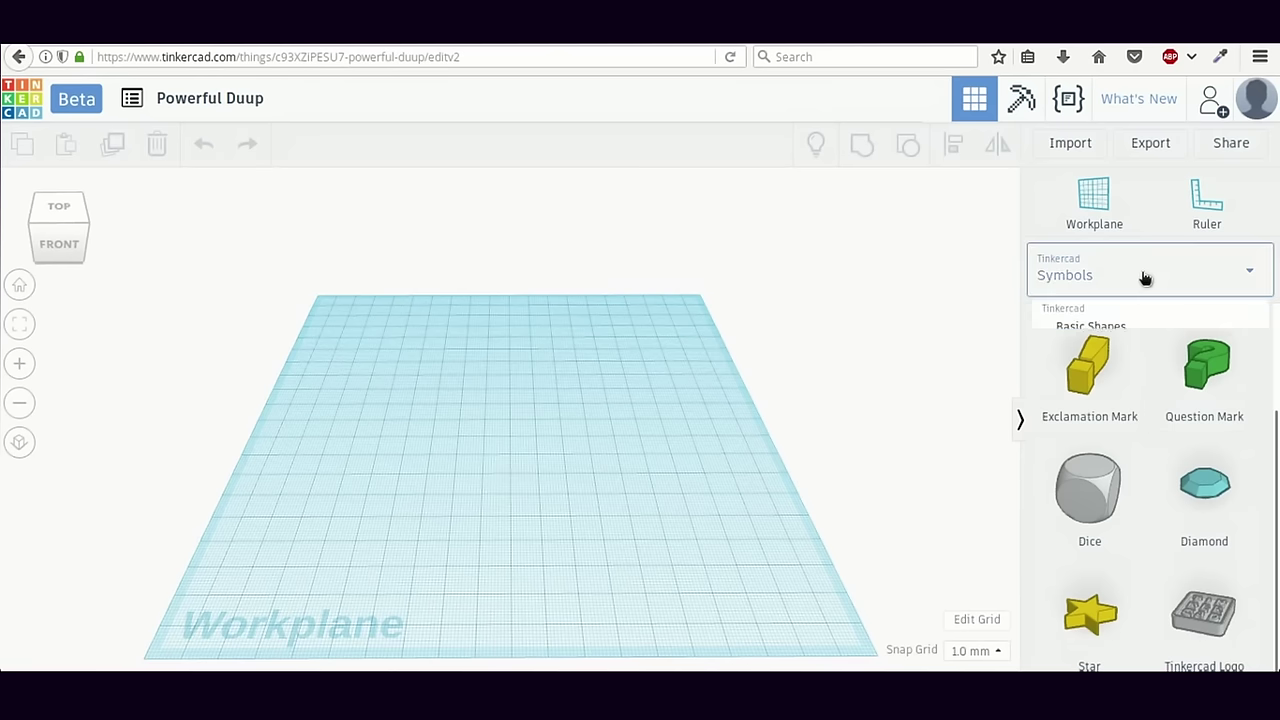
{"action": "left_click", "coordinate": [1107, 341]}
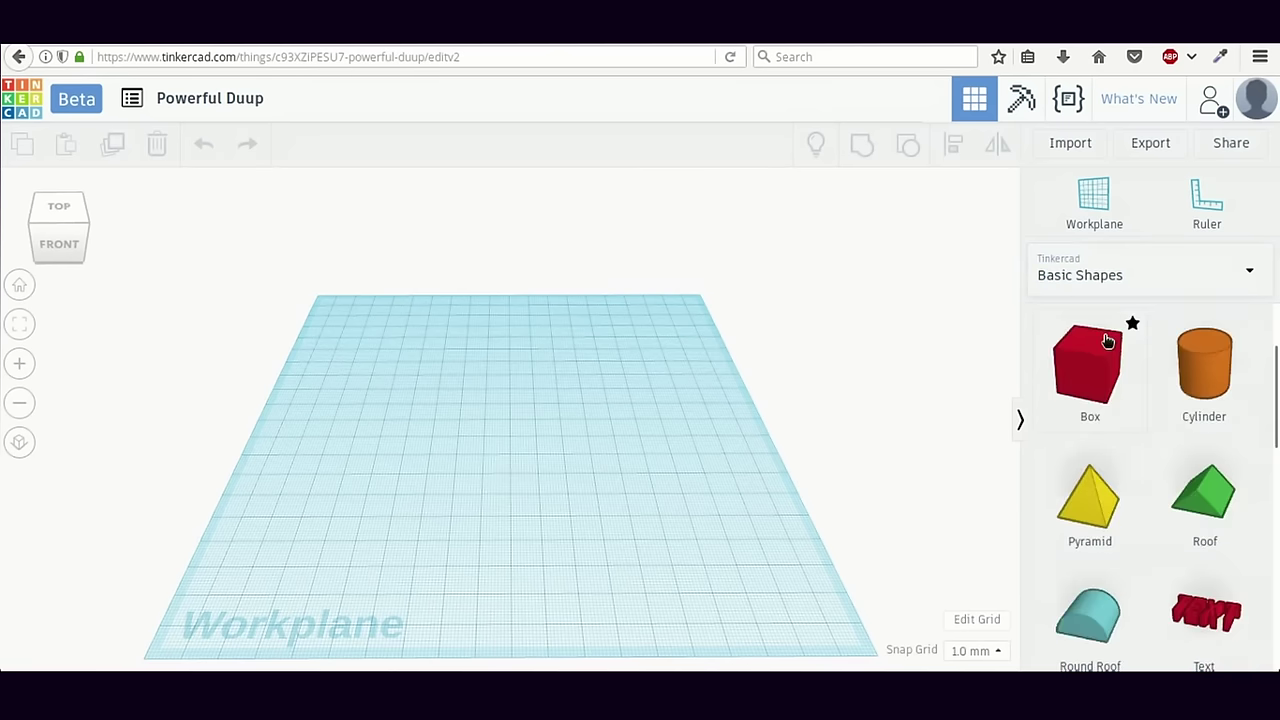
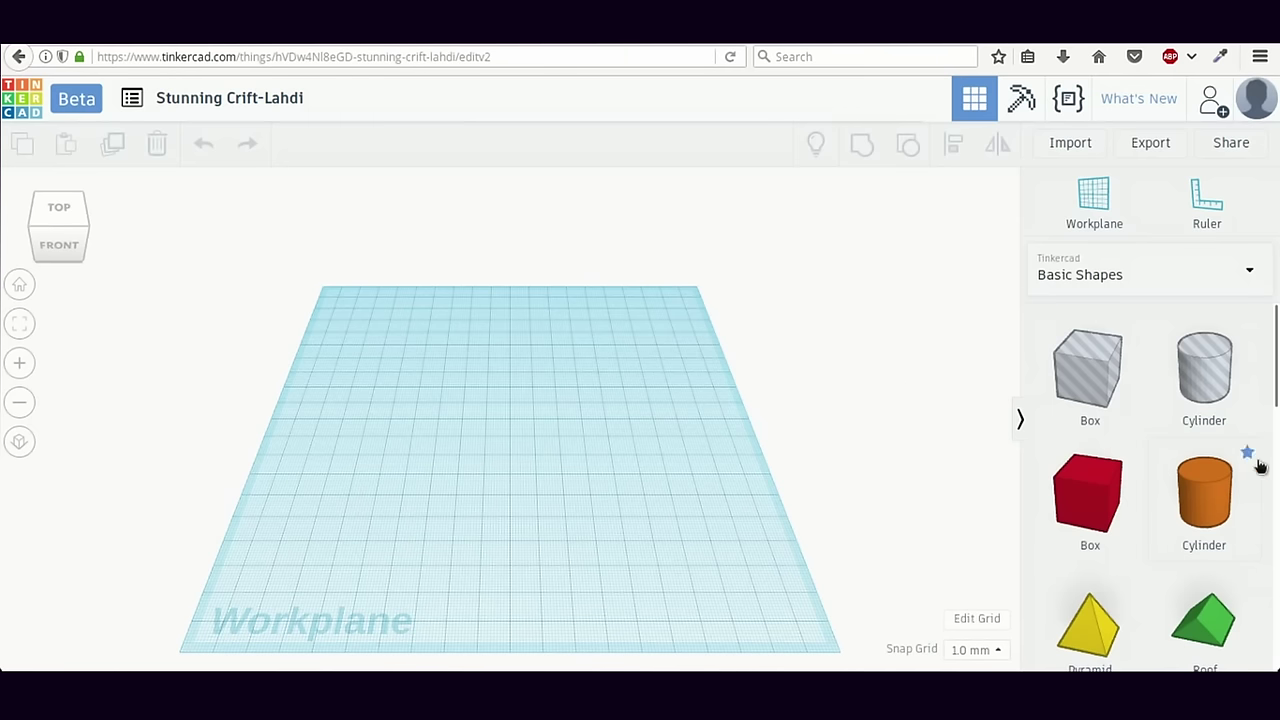
Step: Place a solid cylinder near the centre of the workplane and enlarge its base to 25 × 25 mm
{"action": "left_click", "coordinate": [1207, 498]}
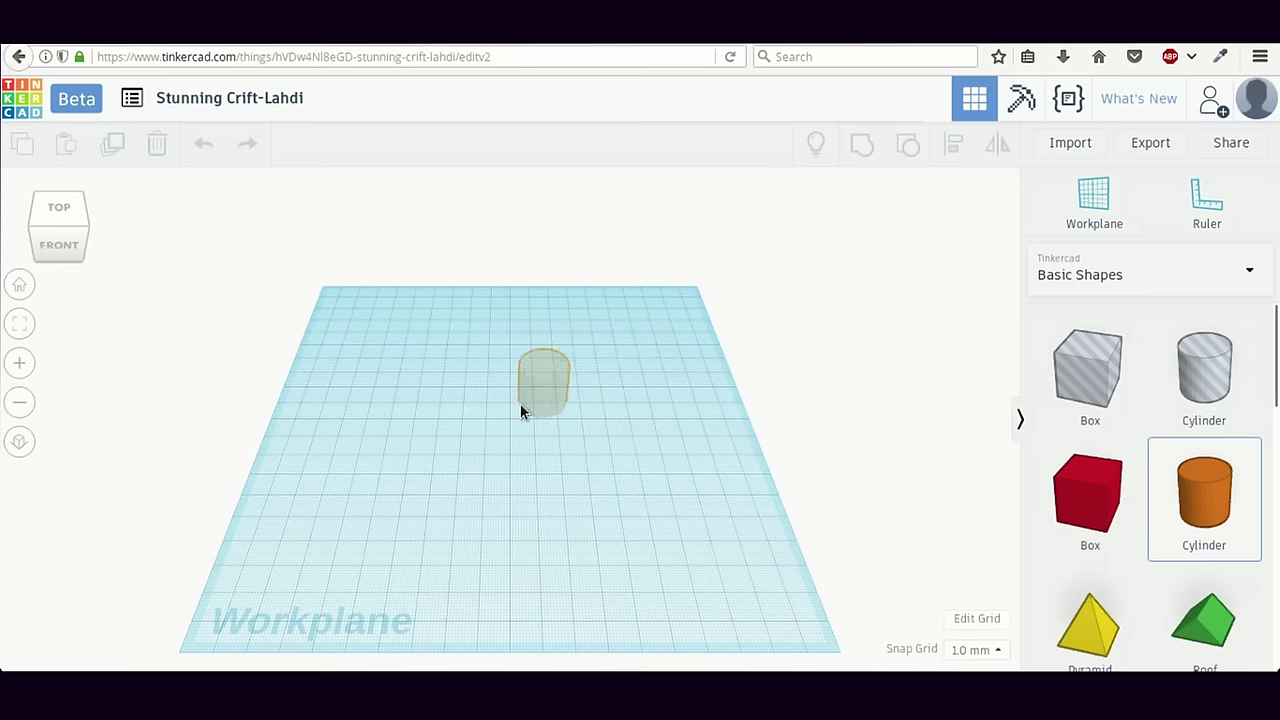
{"action": "left_click", "coordinate": [518, 412]}
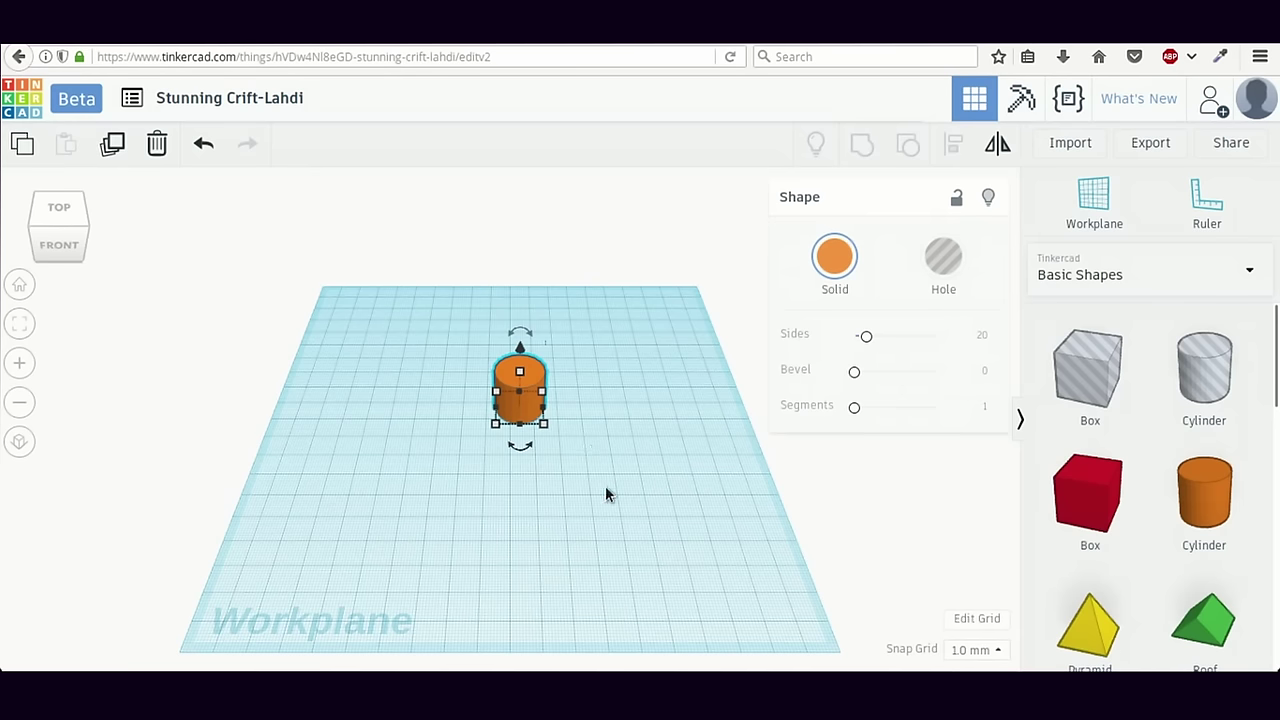
{"action": "right_click_drag", "start_coordinate": [605, 493], "coordinate": [448, 465]}
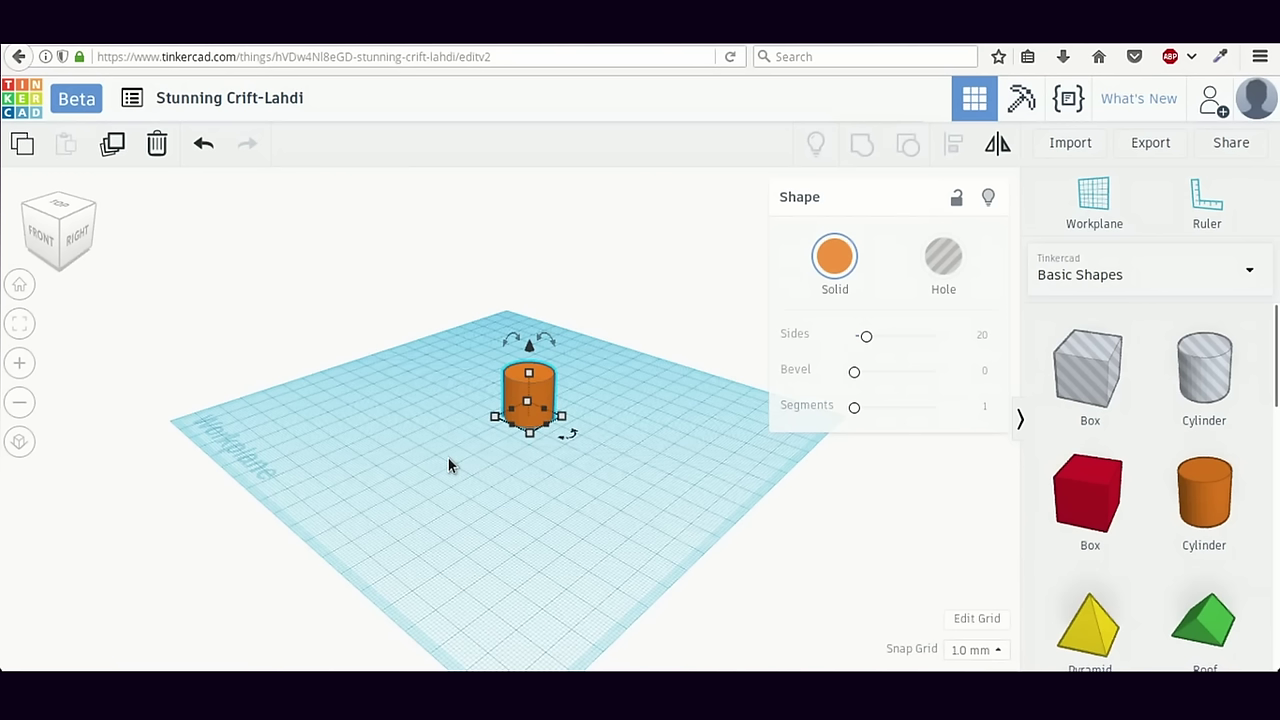
{"action": "mouse_move", "coordinate": [493, 424]}
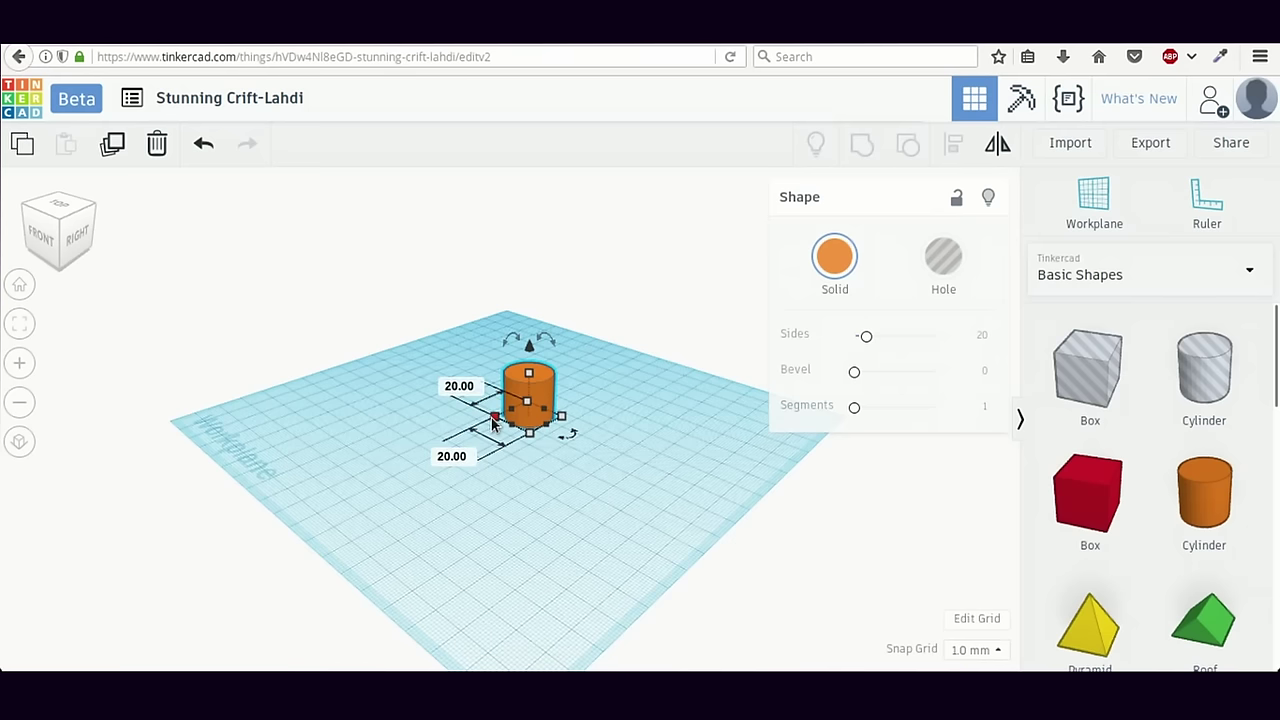
{"action": "mouse_move", "coordinate": [530, 437]}
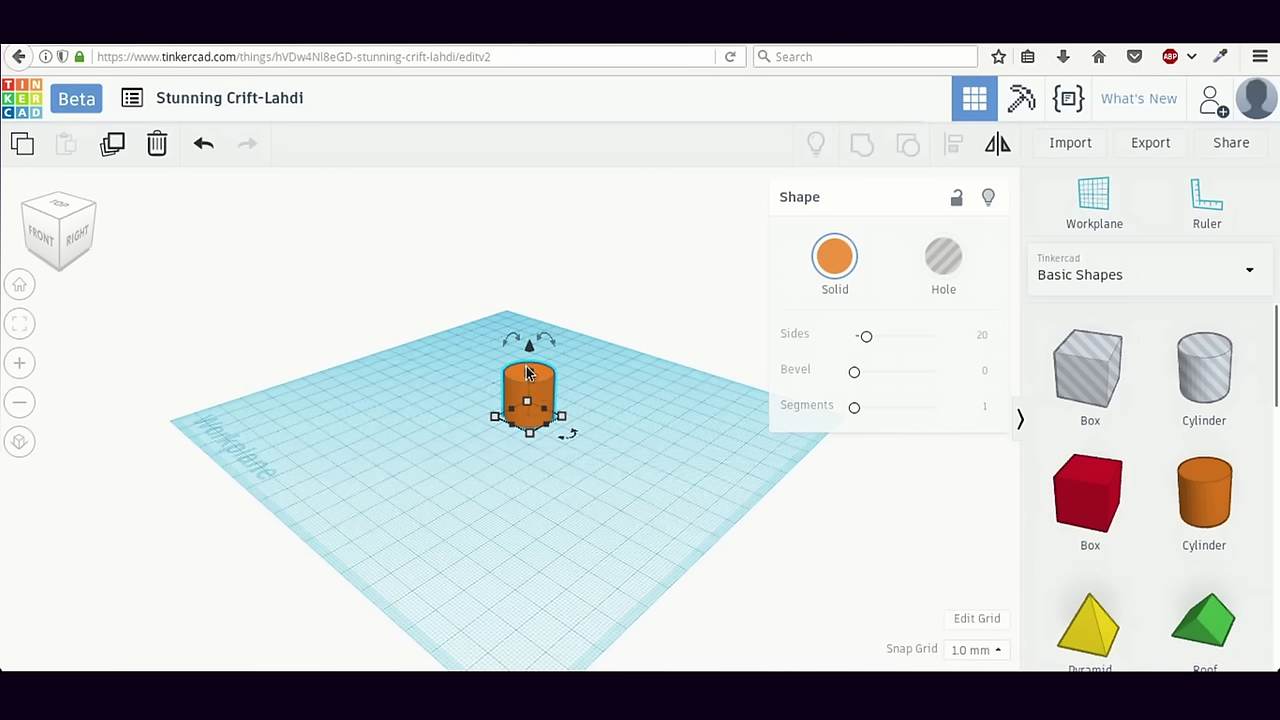
{"action": "mouse_move", "coordinate": [531, 376]}
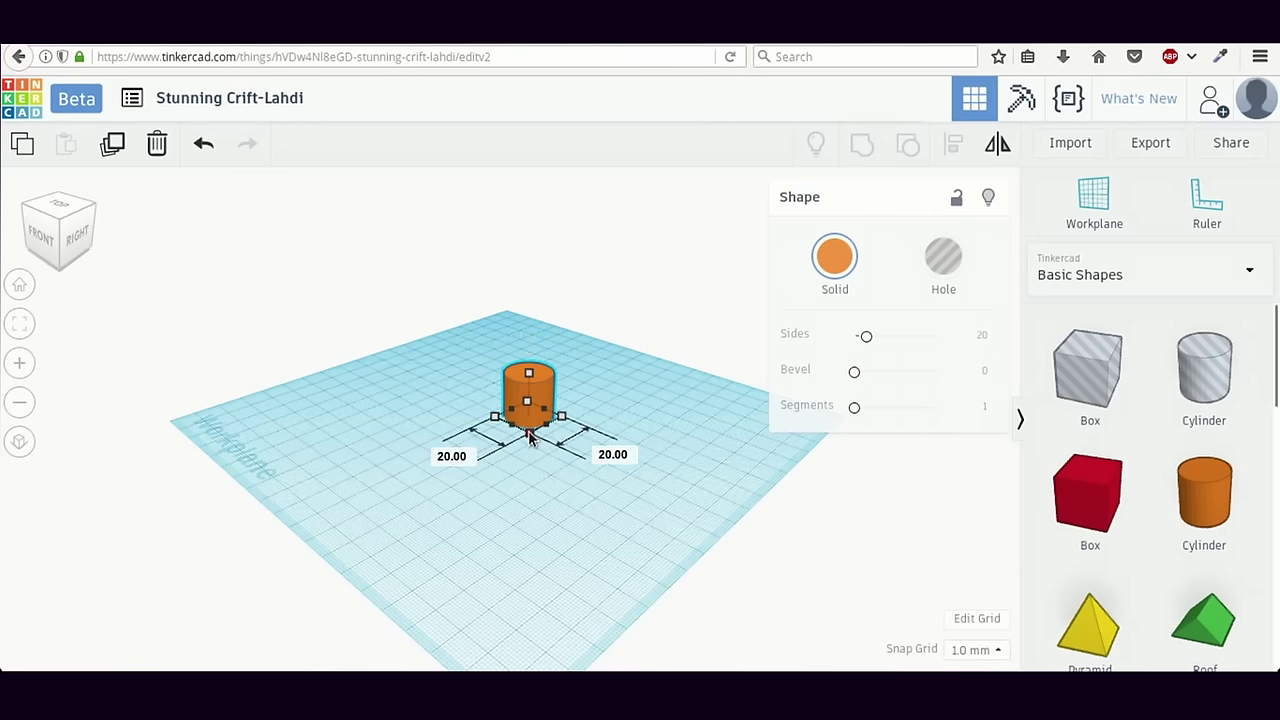
{"action": "left_click_drag", "start_coordinate": [530, 437], "coordinate": [532, 446]}
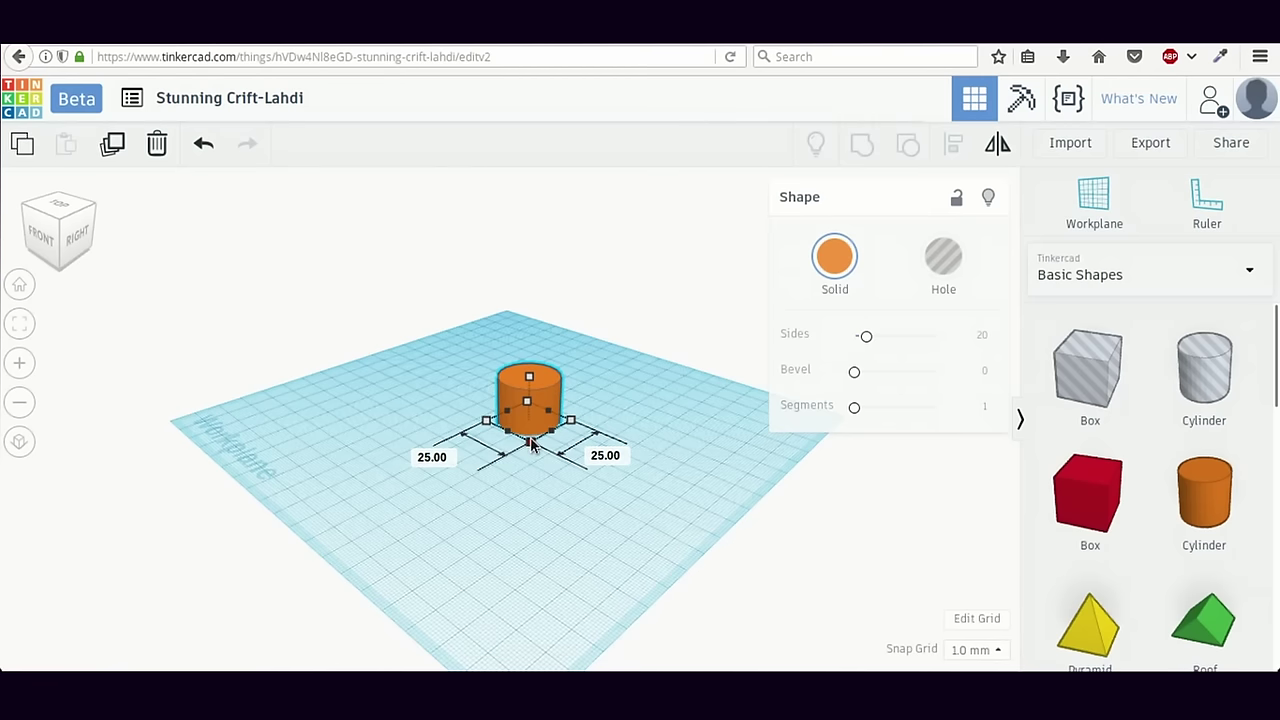
{"action": "left_click", "coordinate": [531, 445]}
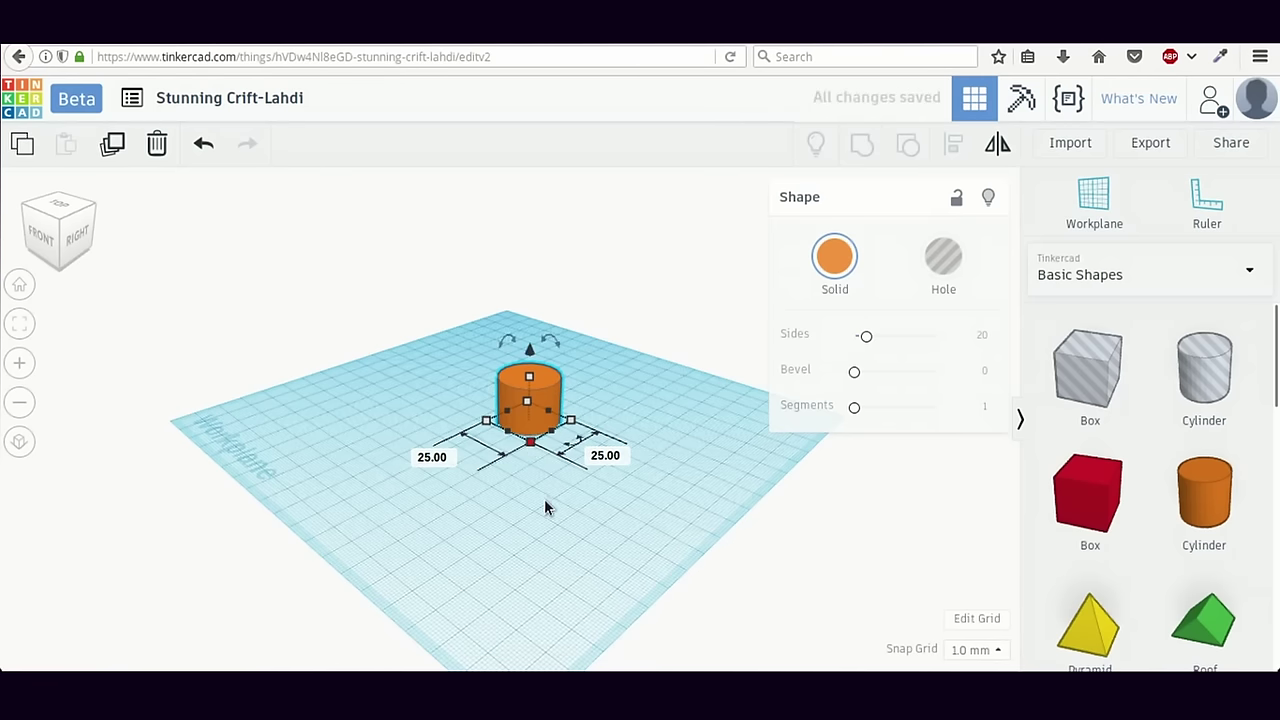
Step: Flatten the cylinder into a disc 4 mm high and deselect it
{"action": "left_click", "coordinate": [528, 376]}
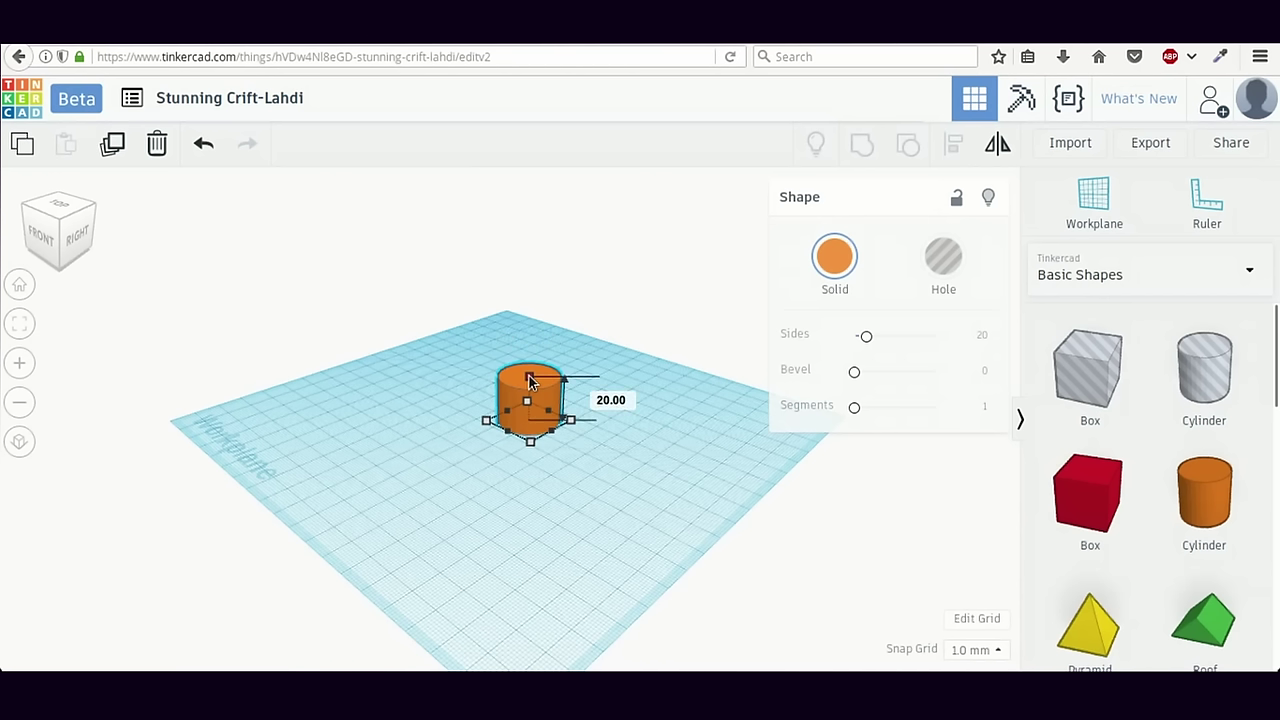
{"action": "left_click_drag", "start_coordinate": [528, 376], "coordinate": [535, 412]}
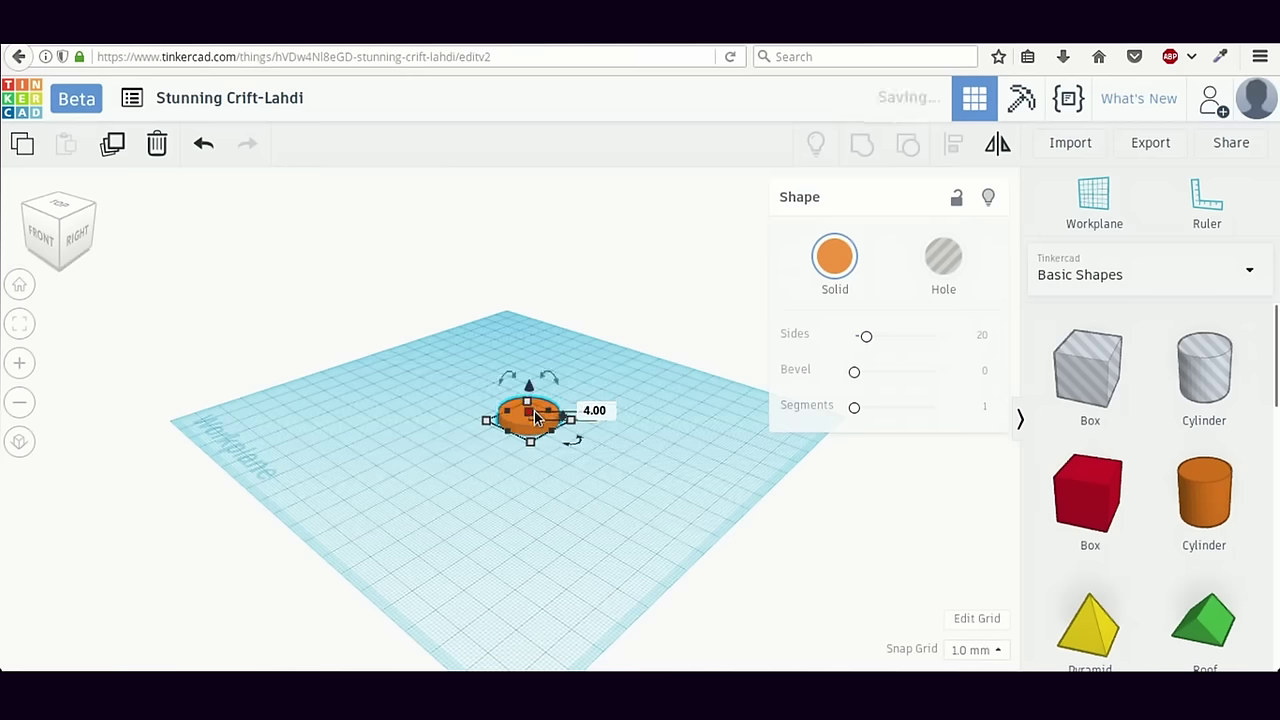
{"action": "left_click", "coordinate": [423, 482]}
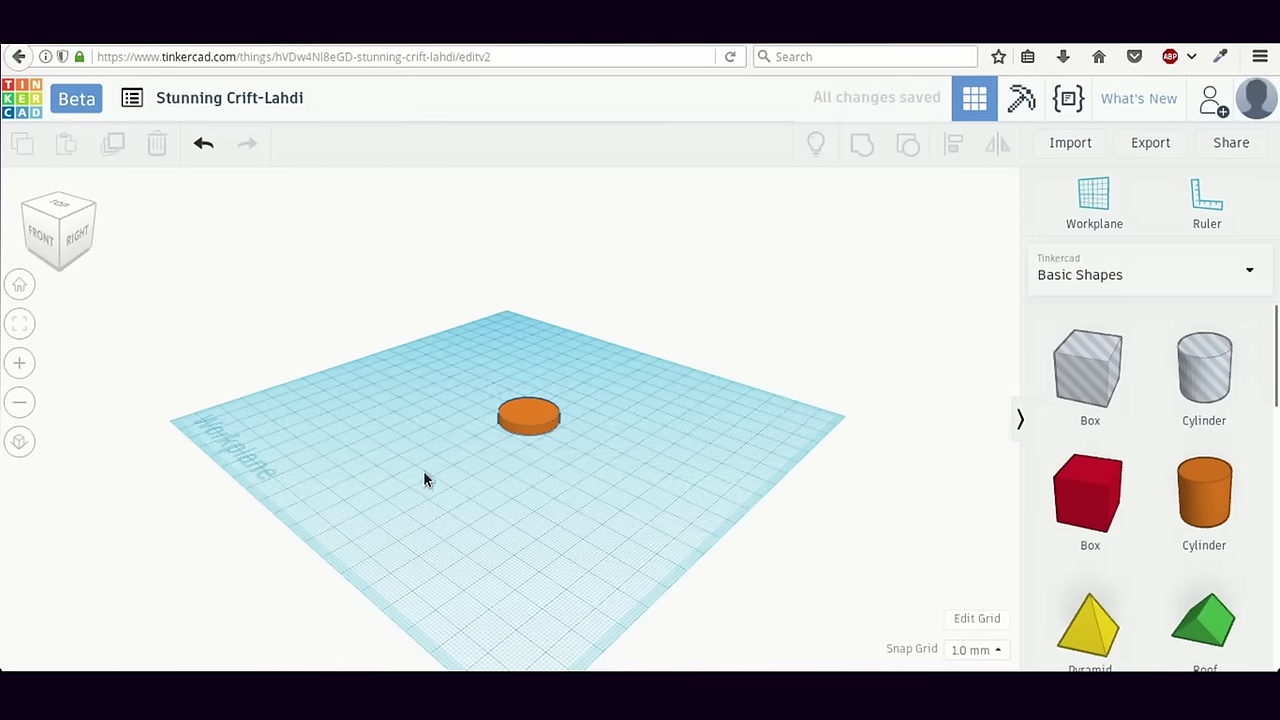
Step: Add a second cylinder from Basic Shapes beside the flat disc and turn it into a hole
{"action": "right_click_drag", "start_coordinate": [423, 480], "coordinate": [528, 507]}
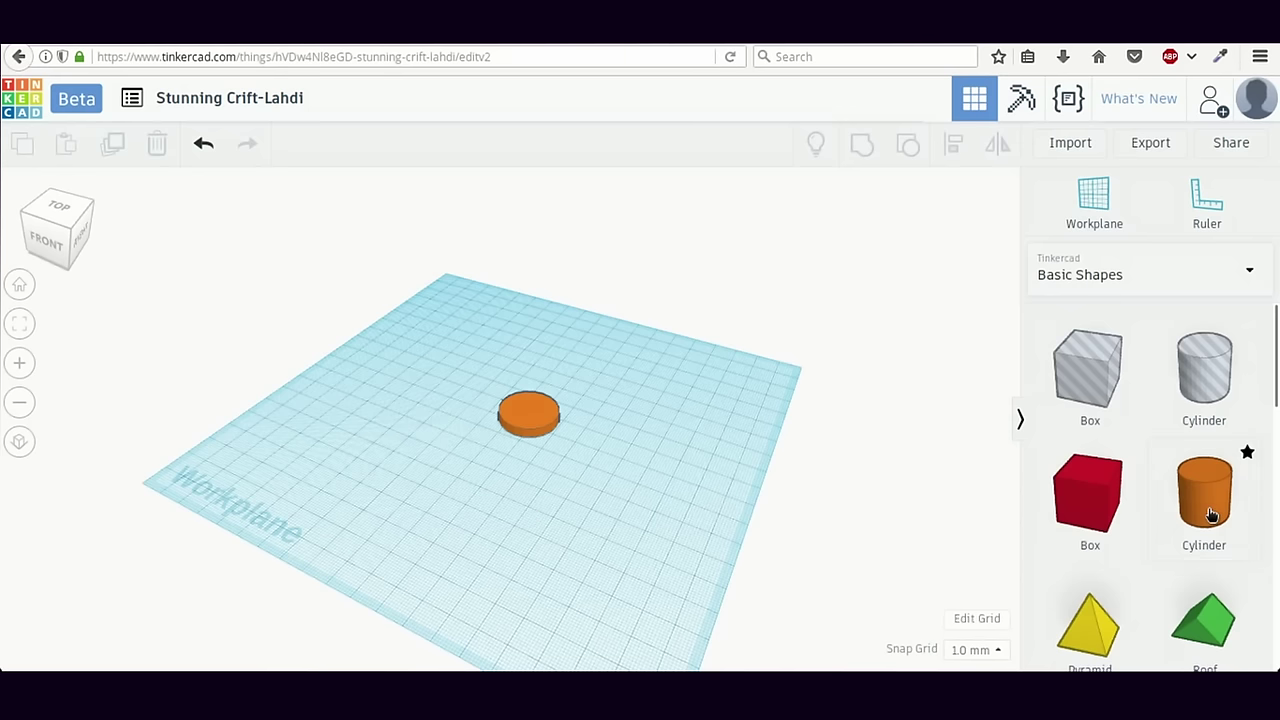
{"action": "left_click_drag", "start_coordinate": [1211, 514], "coordinate": [447, 476]}
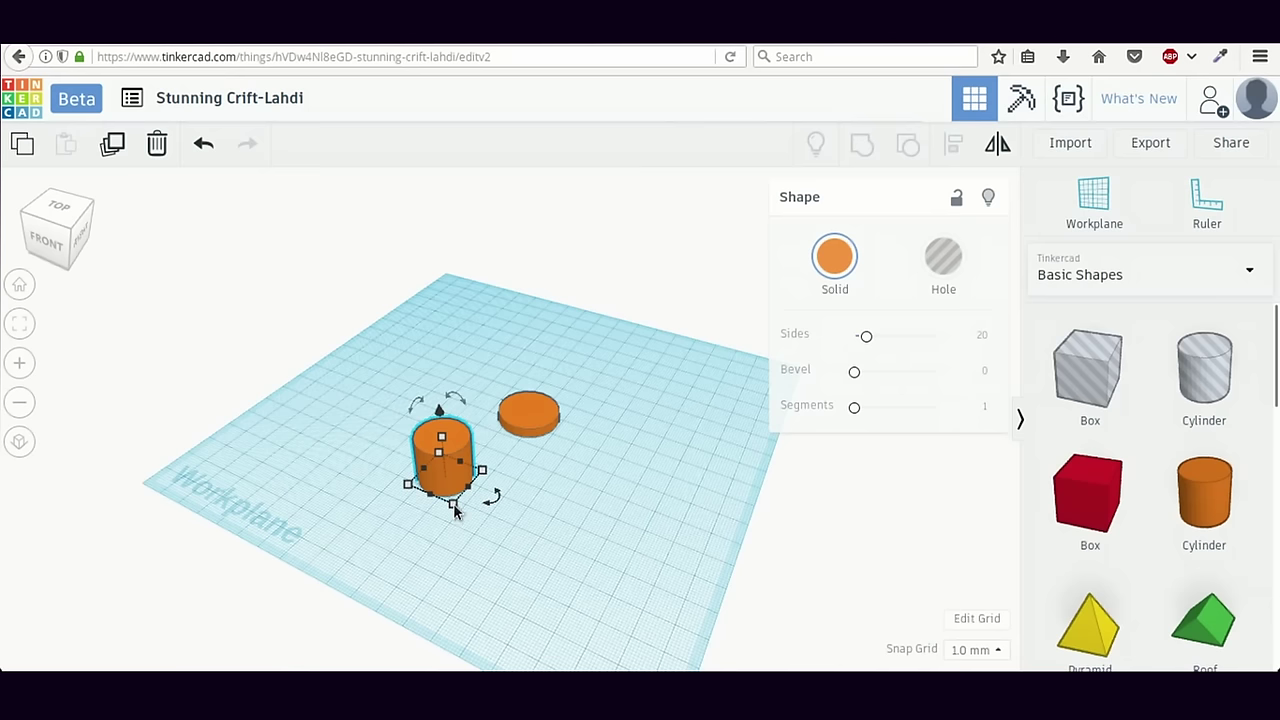
{"action": "mouse_move", "coordinate": [453, 503]}
{"action": "mouse_move", "coordinate": [453, 503]}
{"action": "left_mouse_down"}
{"action": "mouse_move", "coordinate": [459, 513]}
{"action": "mouse_move", "coordinate": [453, 503]}
{"action": "left_mouse_up"}
{"action": "left_click", "coordinate": [943, 278]}
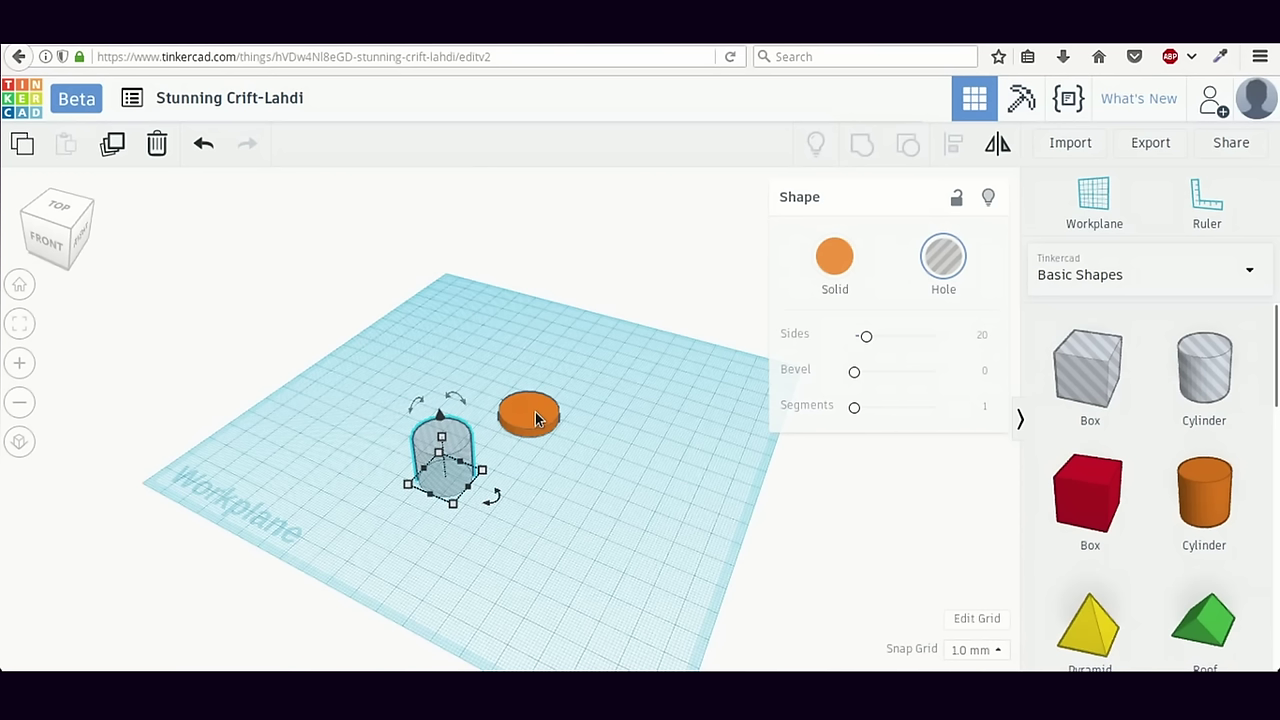
Step: Align the hole cylinder and the flat disc on their common centre in both horizontal directions
{"action": "left_click", "coordinate": [461, 452]}
{"action": "left_click", "coordinate": [524, 413], "text": "shift"}
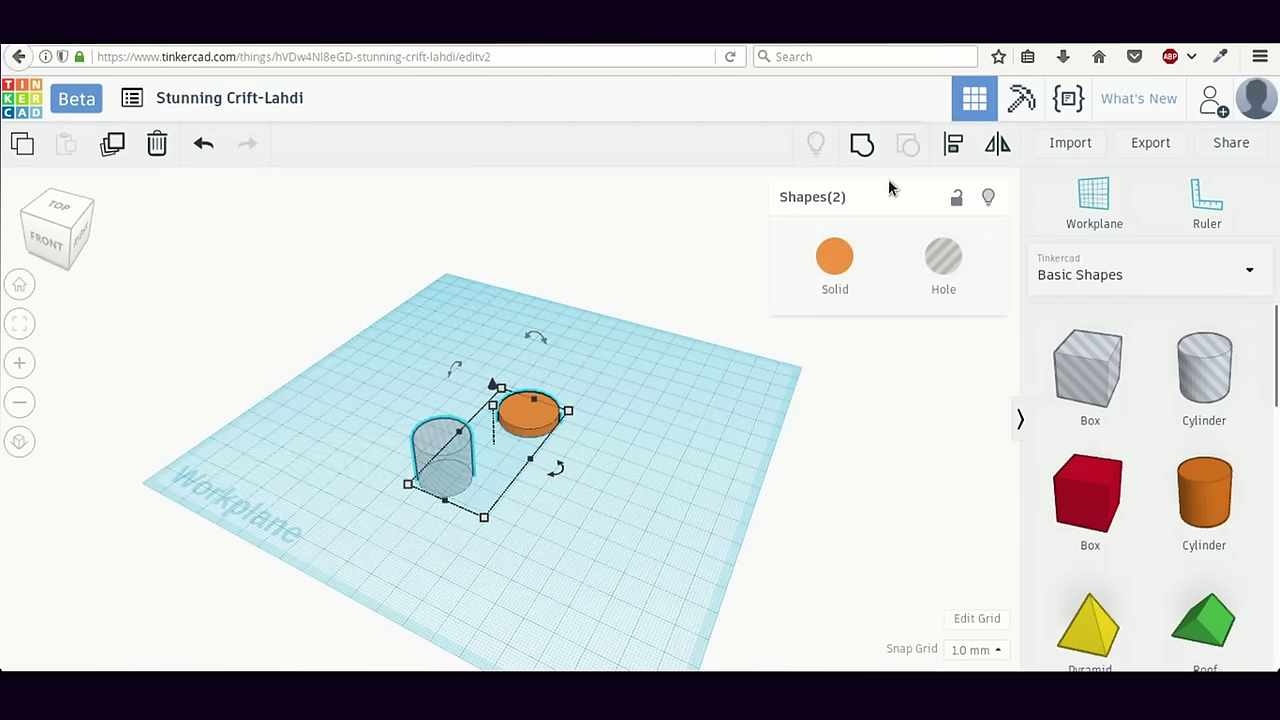
{"action": "left_click", "coordinate": [955, 146]}
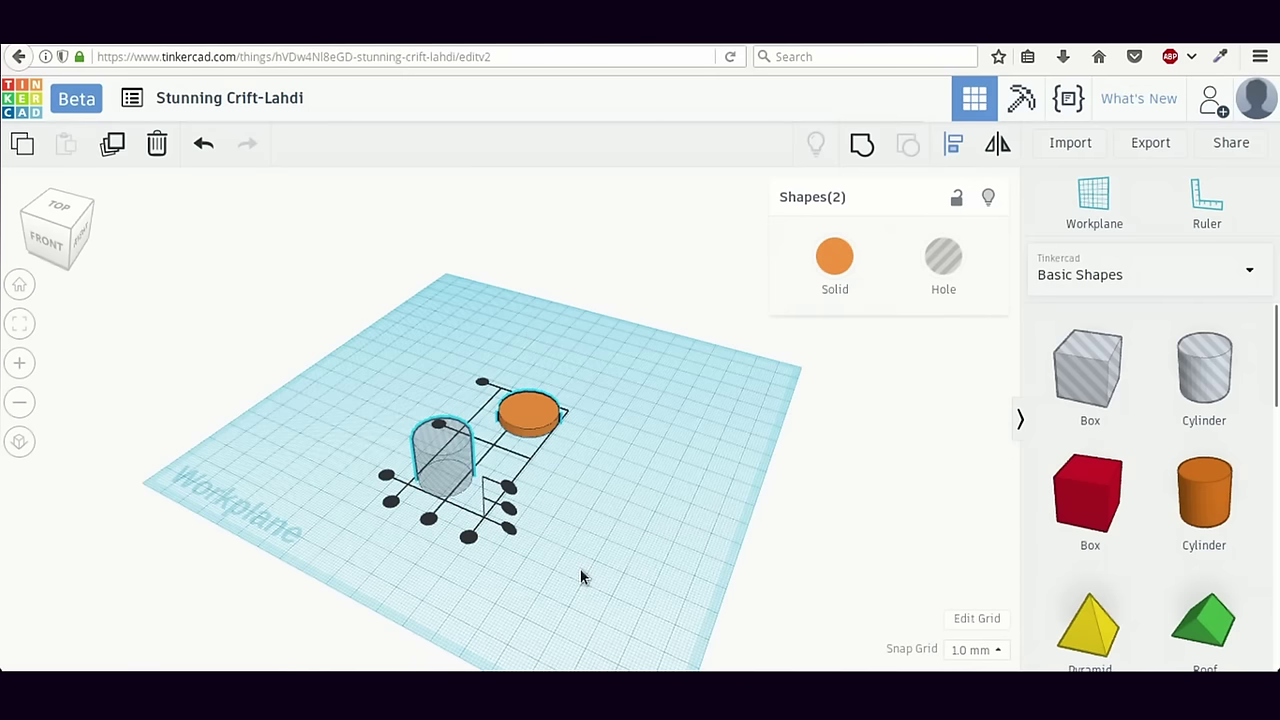
{"action": "right_click_drag", "start_coordinate": [580, 577], "coordinate": [533, 628]}
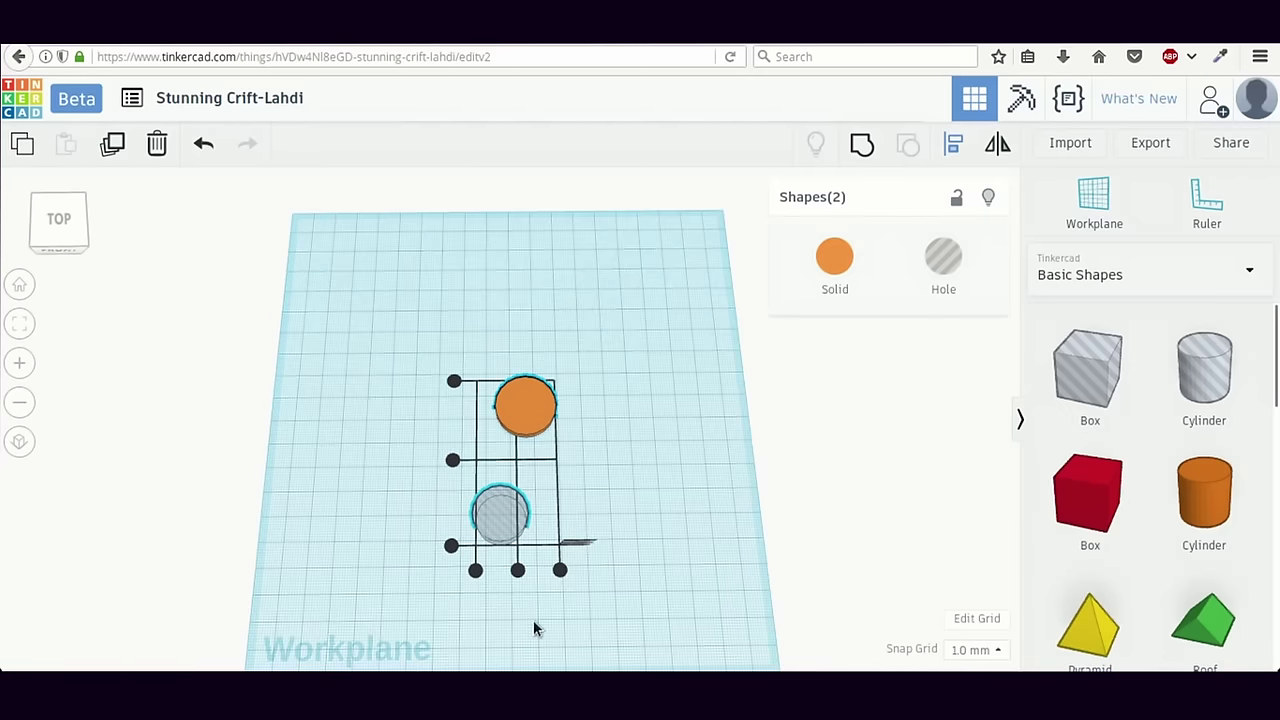
{"action": "left_click", "coordinate": [517, 572]}
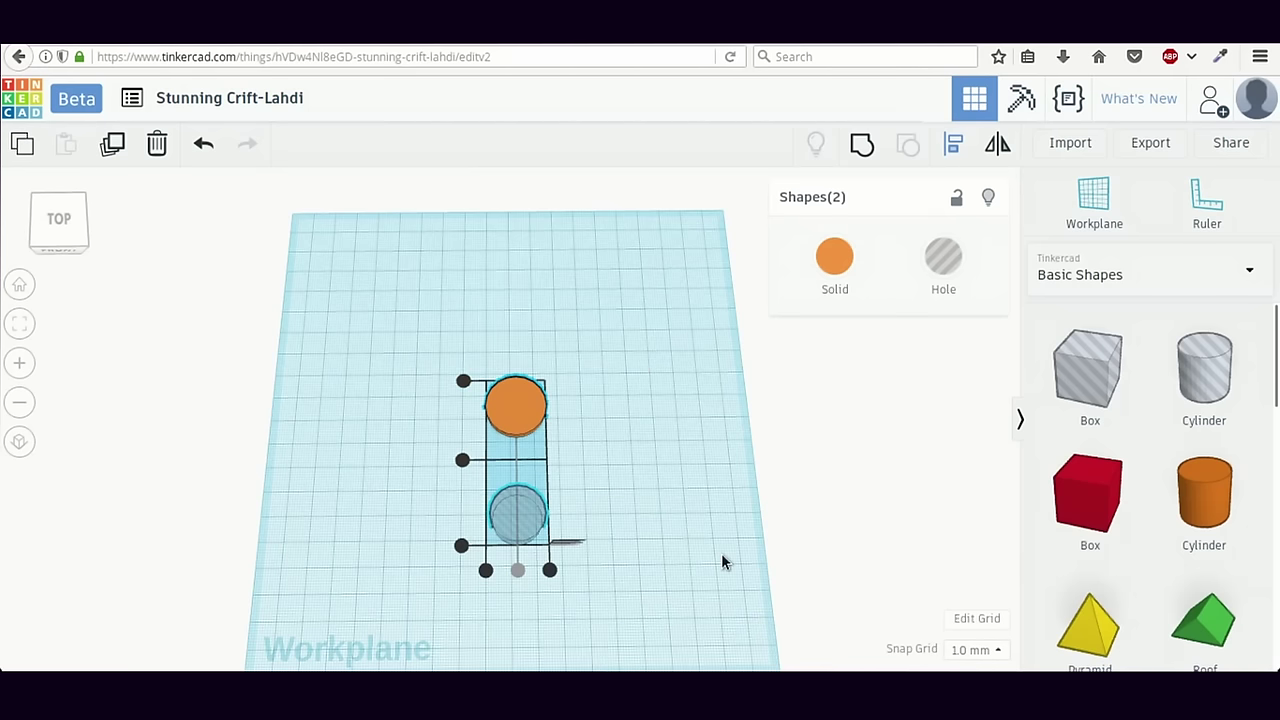
{"action": "left_click", "coordinate": [462, 461]}
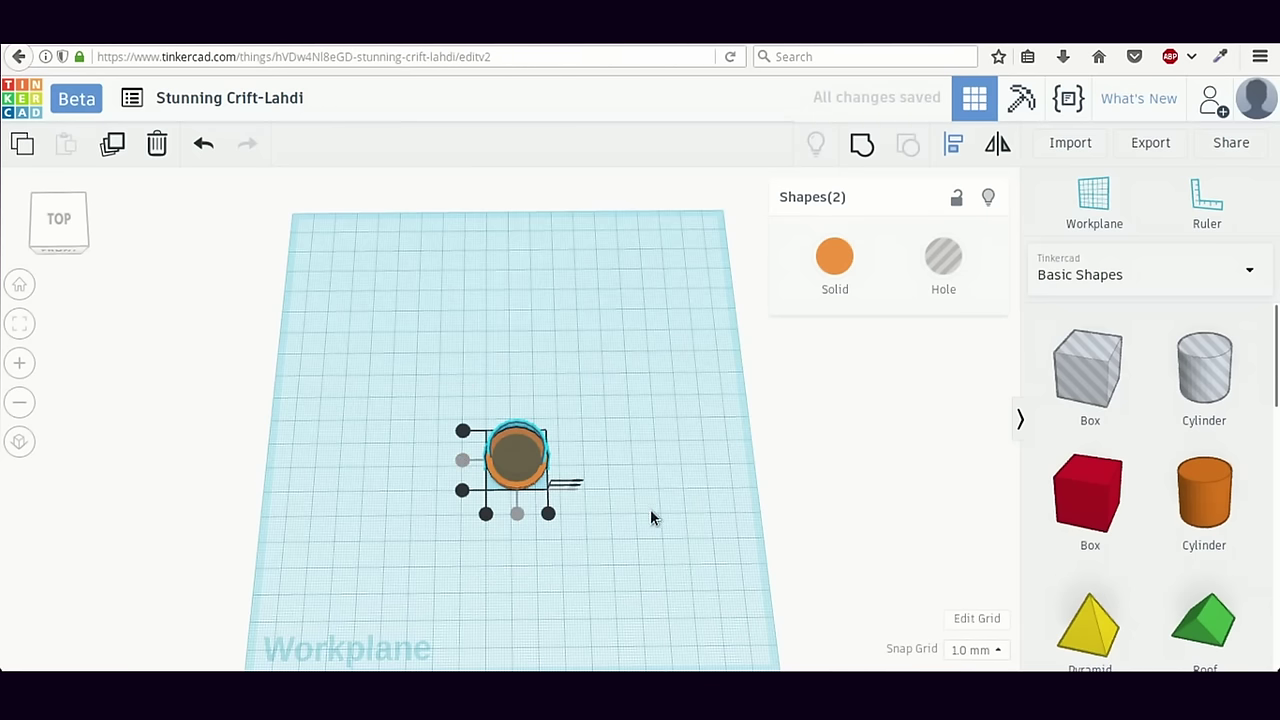
Step: Group the aligned disc and hole cylinder into a single ring and deselect it
{"action": "right_click_drag", "start_coordinate": [626, 508], "coordinate": [802, 487]}
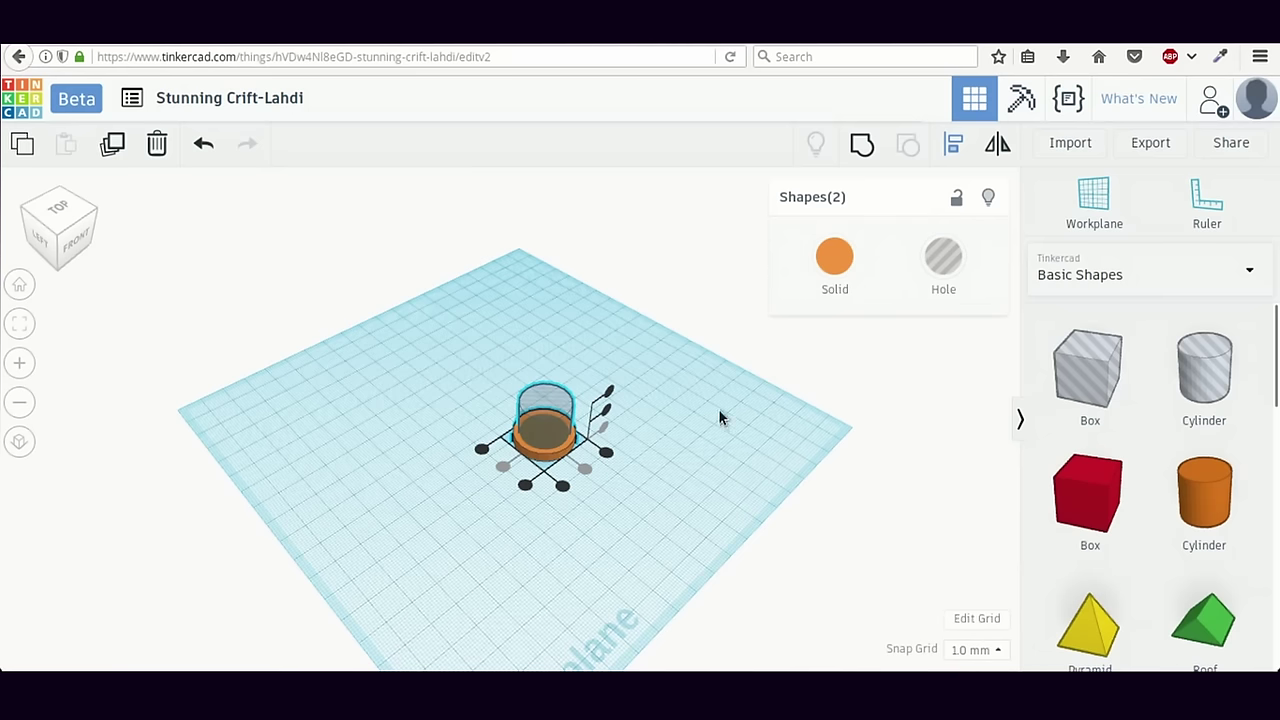
{"action": "left_click", "coordinate": [862, 146]}
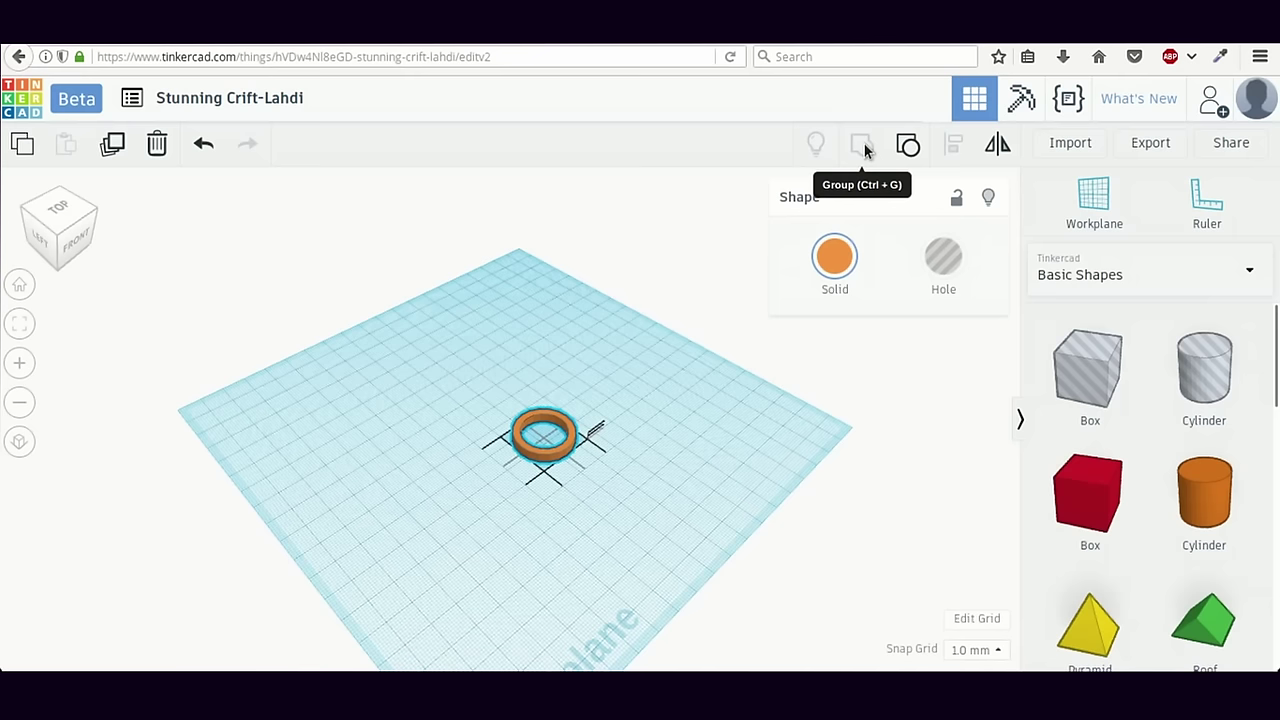
{"action": "left_click", "coordinate": [444, 521]}
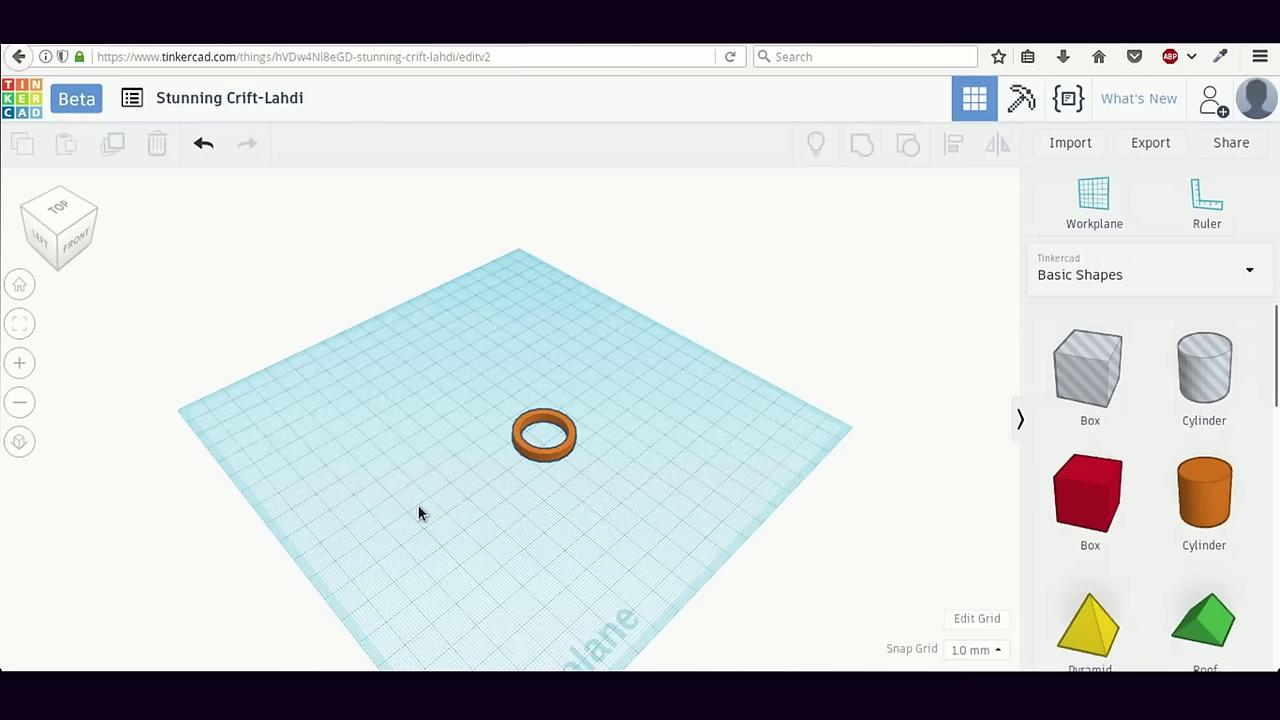
Step: Place a solid red box beside the ring and stretch it into a bar 100 mm long
{"action": "right_click_drag", "start_coordinate": [394, 480], "coordinate": [352, 65]}
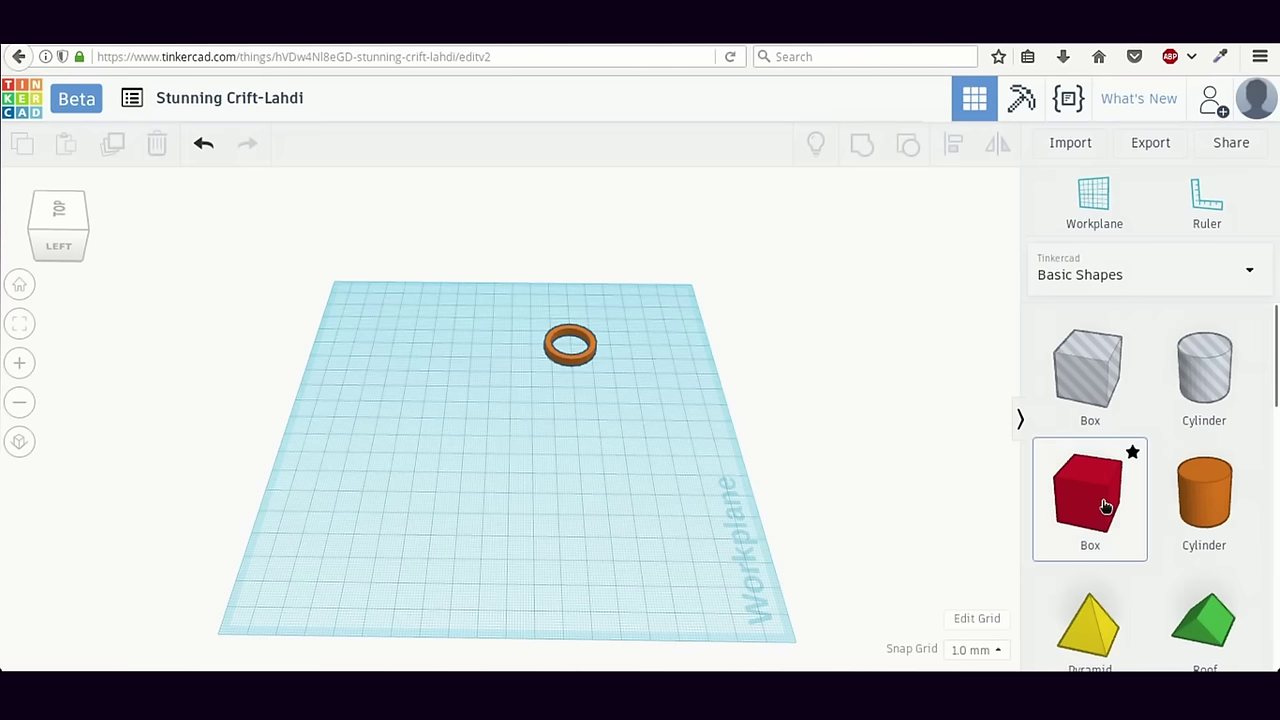
{"action": "left_click_drag", "start_coordinate": [1106, 507], "coordinate": [517, 443]}
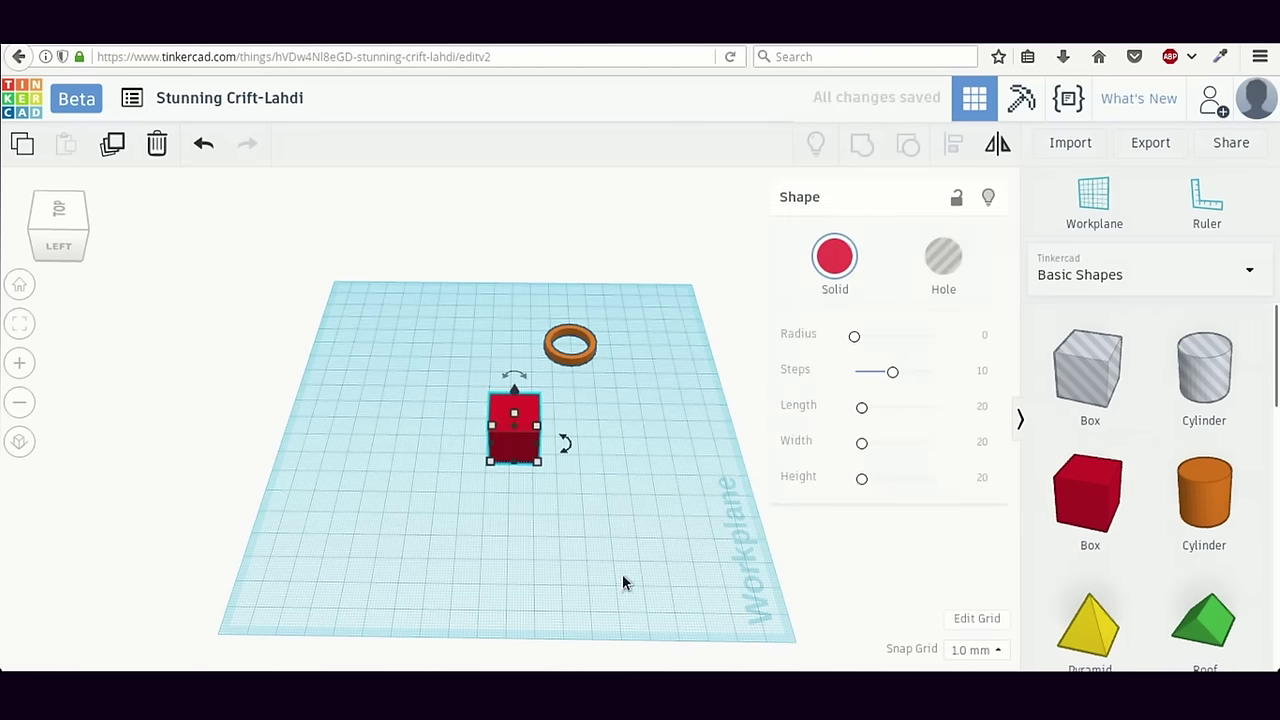
{"action": "right_click_drag", "start_coordinate": [623, 583], "coordinate": [486, 549]}
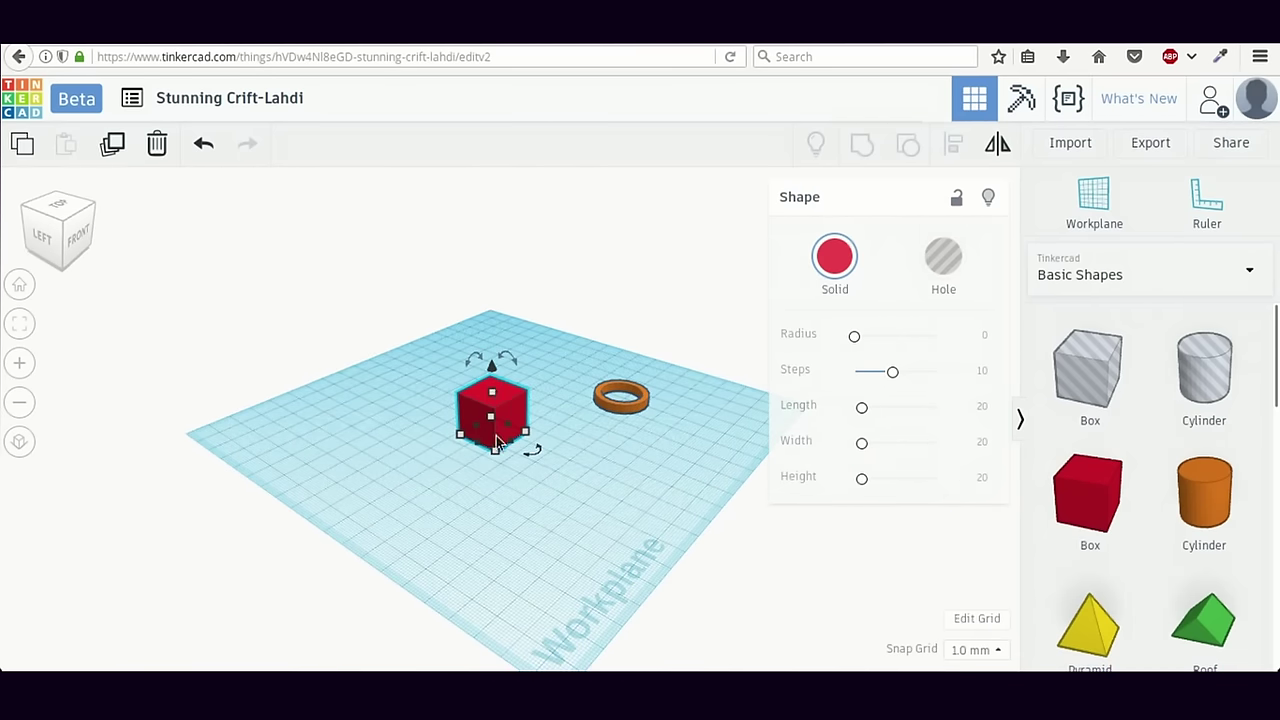
{"action": "mouse_move", "coordinate": [498, 452]}
{"action": "left_click_drag", "start_coordinate": [492, 455], "coordinate": [668, 537]}
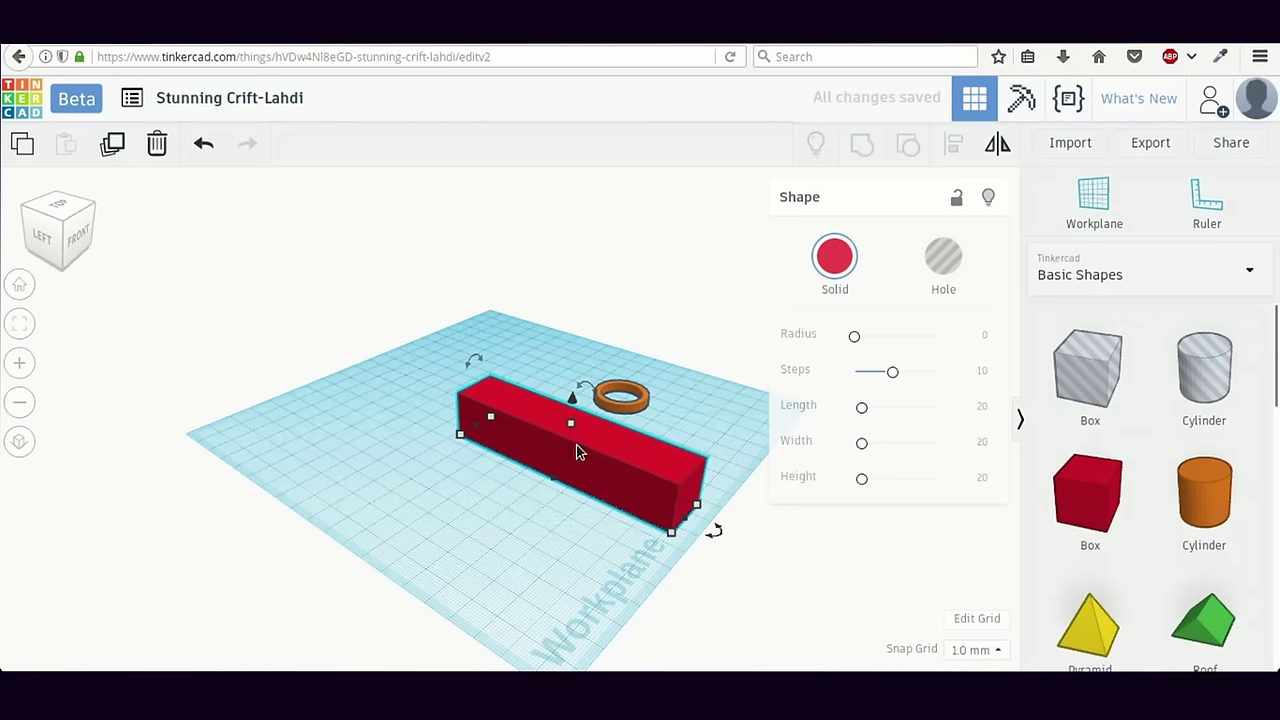
Step: Narrow the red bar's 20 mm side and flatten the bar to a height of 4 mm
{"action": "right_click_drag", "start_coordinate": [576, 452], "coordinate": [476, 433]}
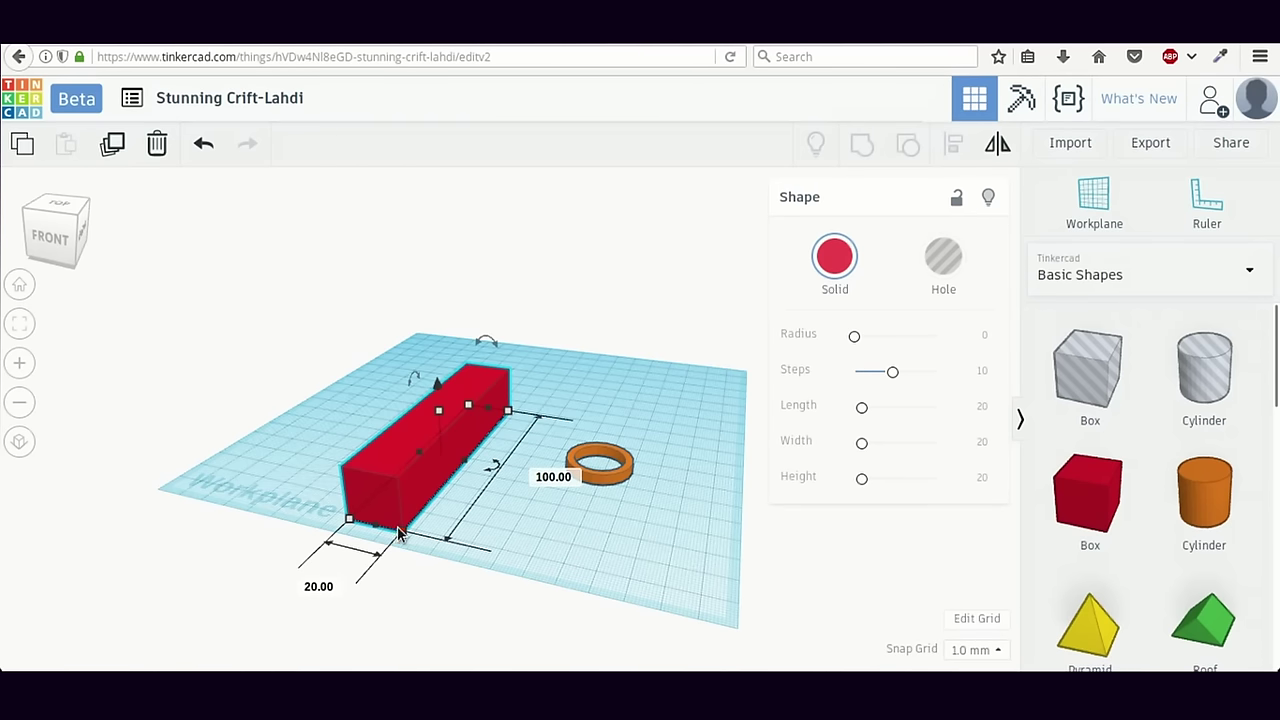
{"action": "left_click_drag", "start_coordinate": [399, 532], "coordinate": [376, 529]}
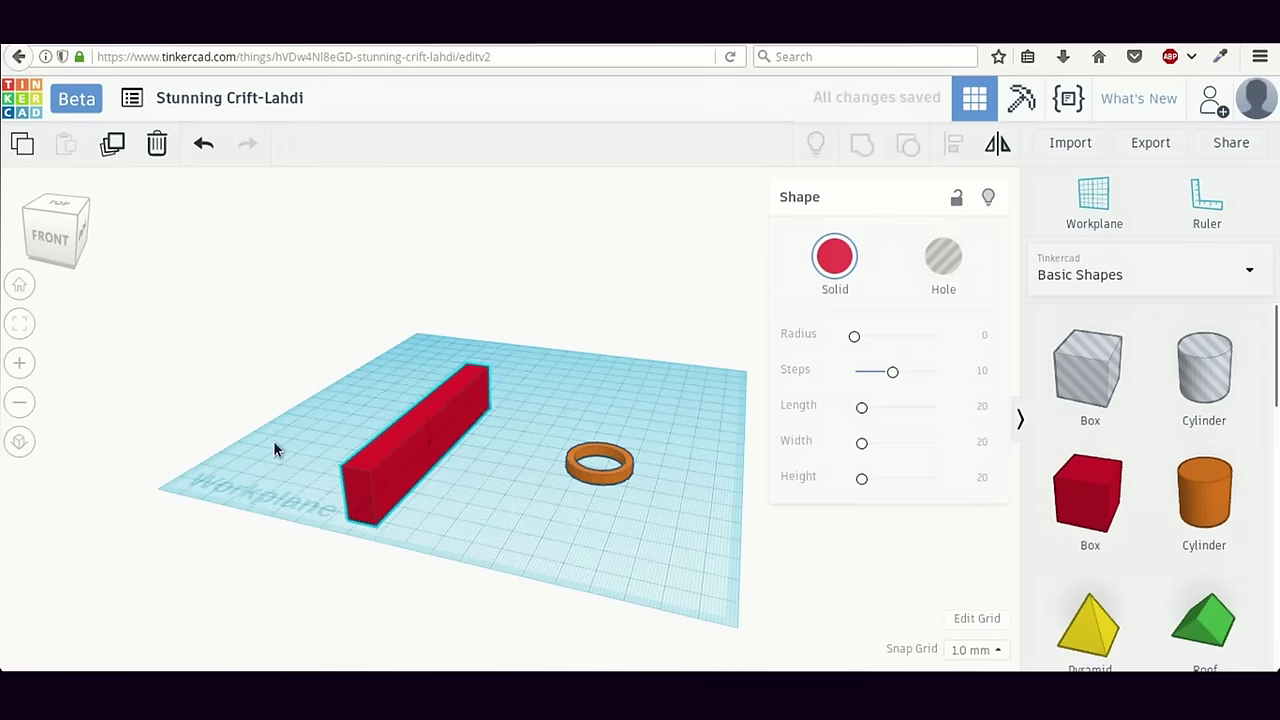
{"action": "right_click_drag", "start_coordinate": [274, 449], "coordinate": [624, 457]}
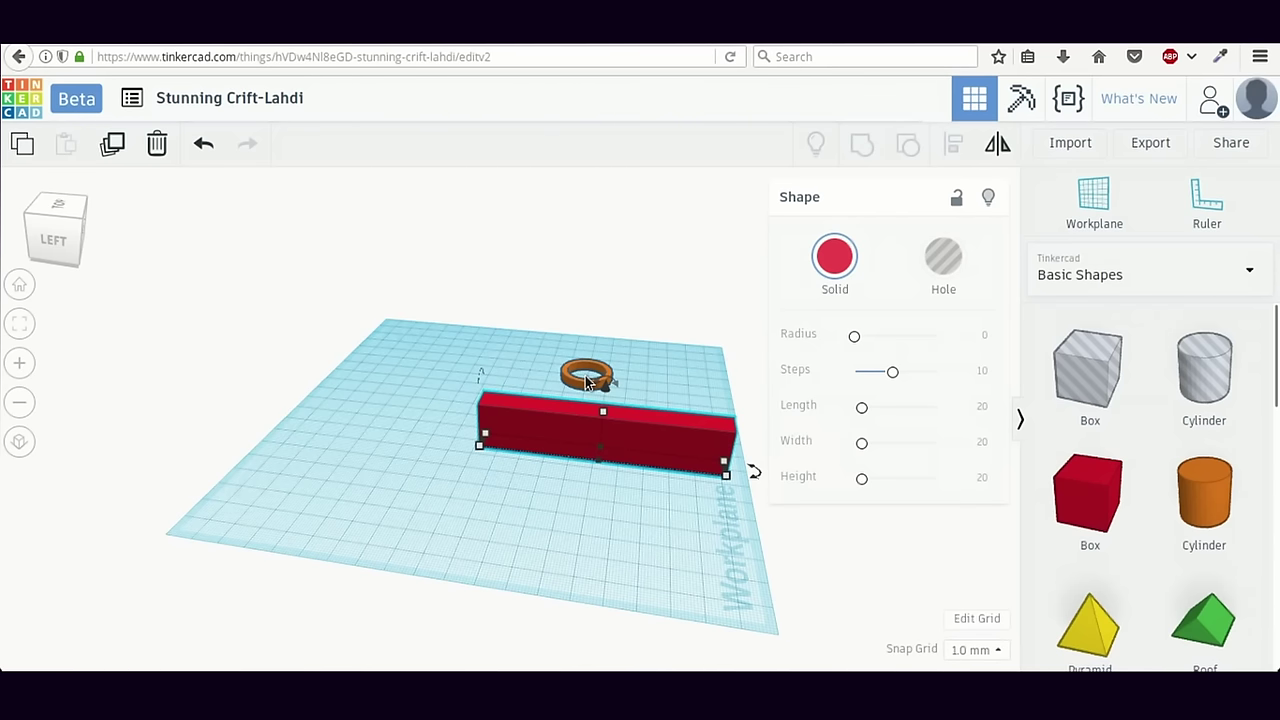
{"action": "mouse_move", "coordinate": [601, 411]}
{"action": "left_click_drag", "start_coordinate": [608, 411], "coordinate": [607, 442]}
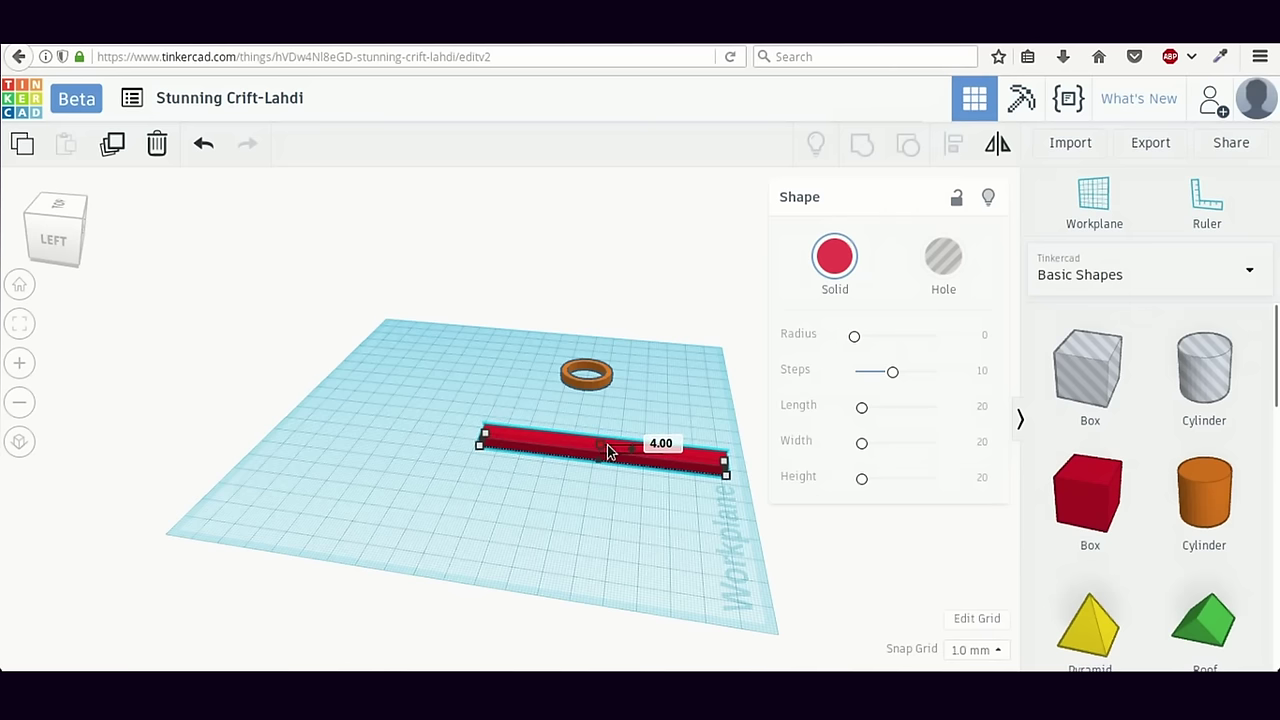
{"action": "left_click_drag", "start_coordinate": [607, 443], "coordinate": [607, 443]}
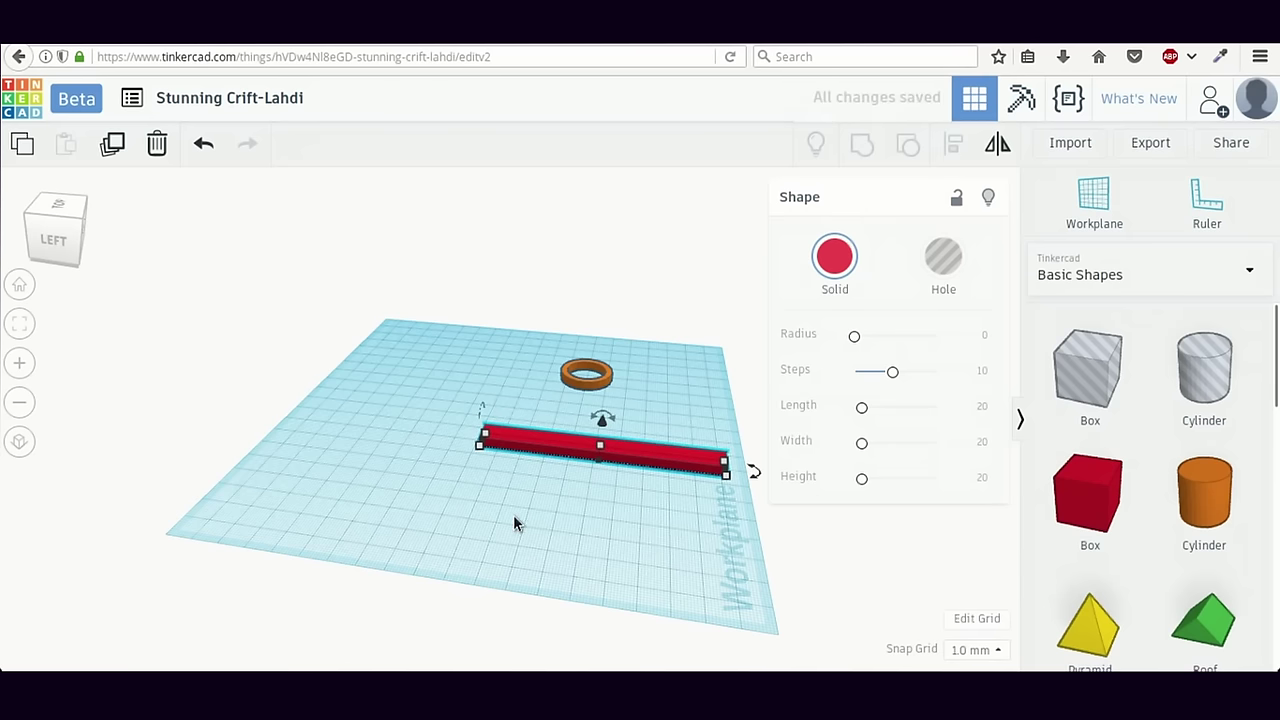
{"action": "right_click_drag", "start_coordinate": [515, 517], "coordinate": [606, 543]}
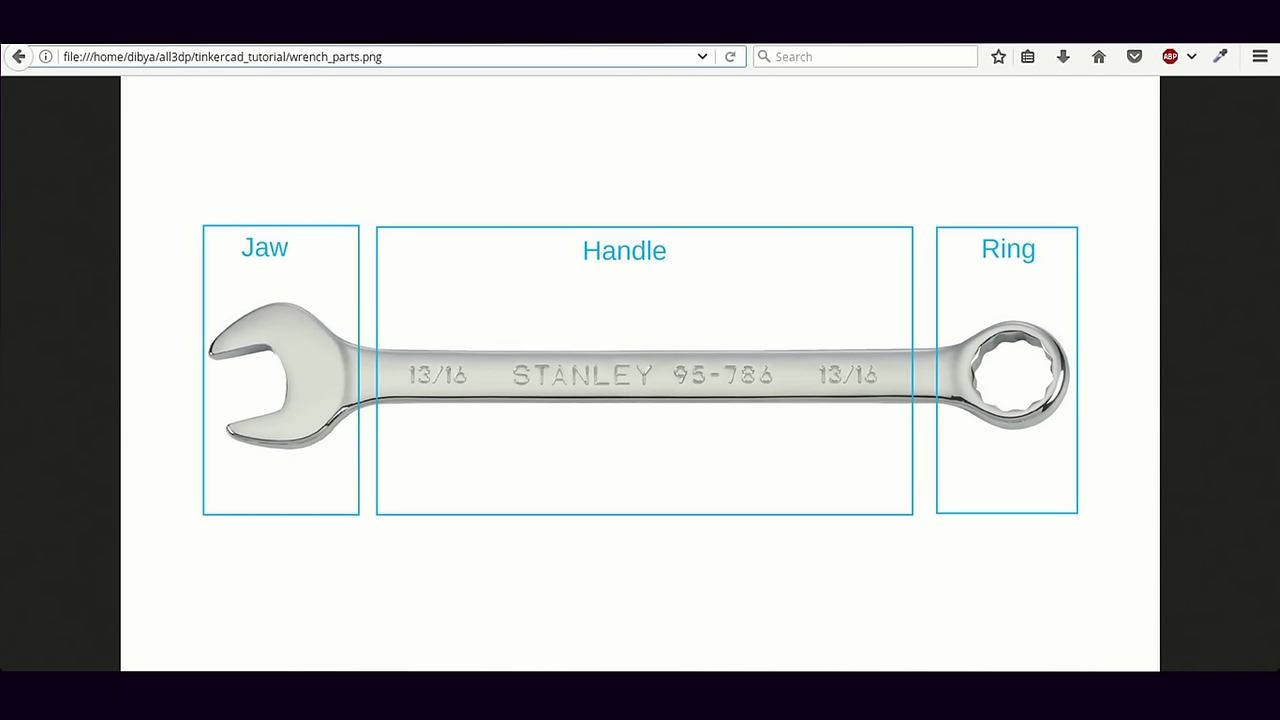
Step: Switch back to the Tinkercad design and place a solid cylinder near the bar's free end, widened and flattened to 4 mm
{"action": "key", "text": "ctrl+Tab"}
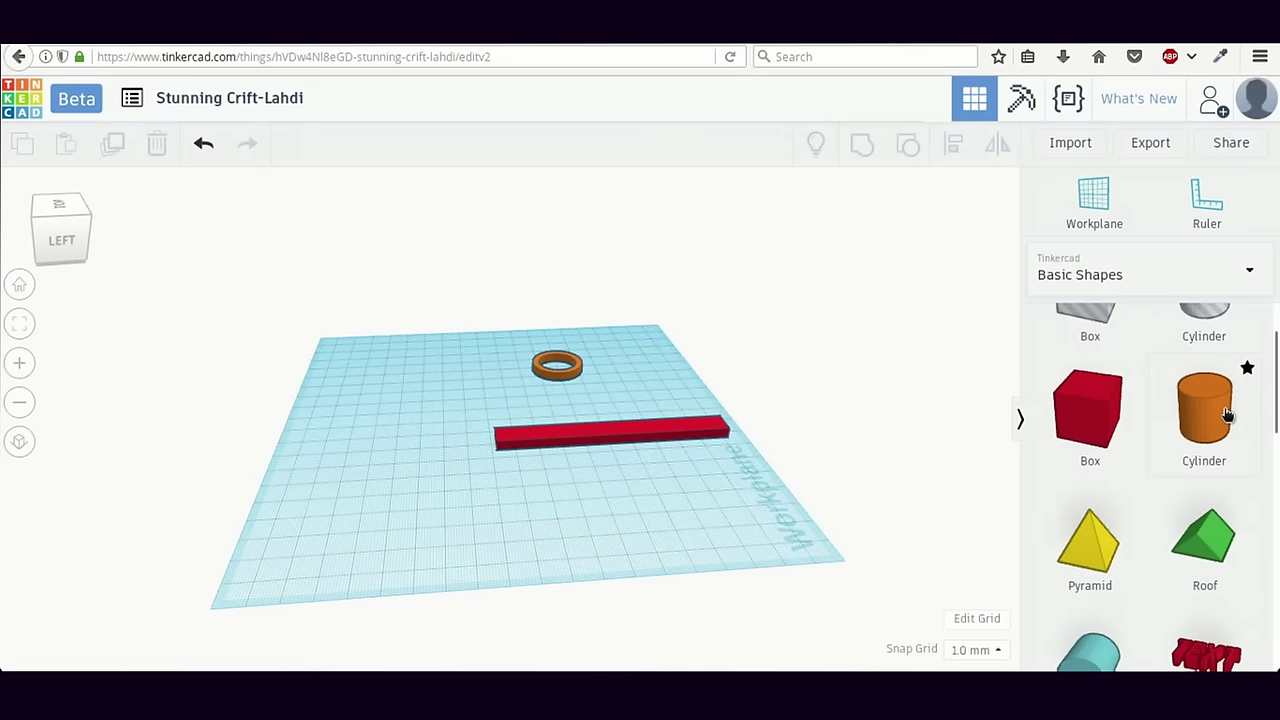
{"action": "left_click_drag", "start_coordinate": [1227, 415], "coordinate": [388, 455]}
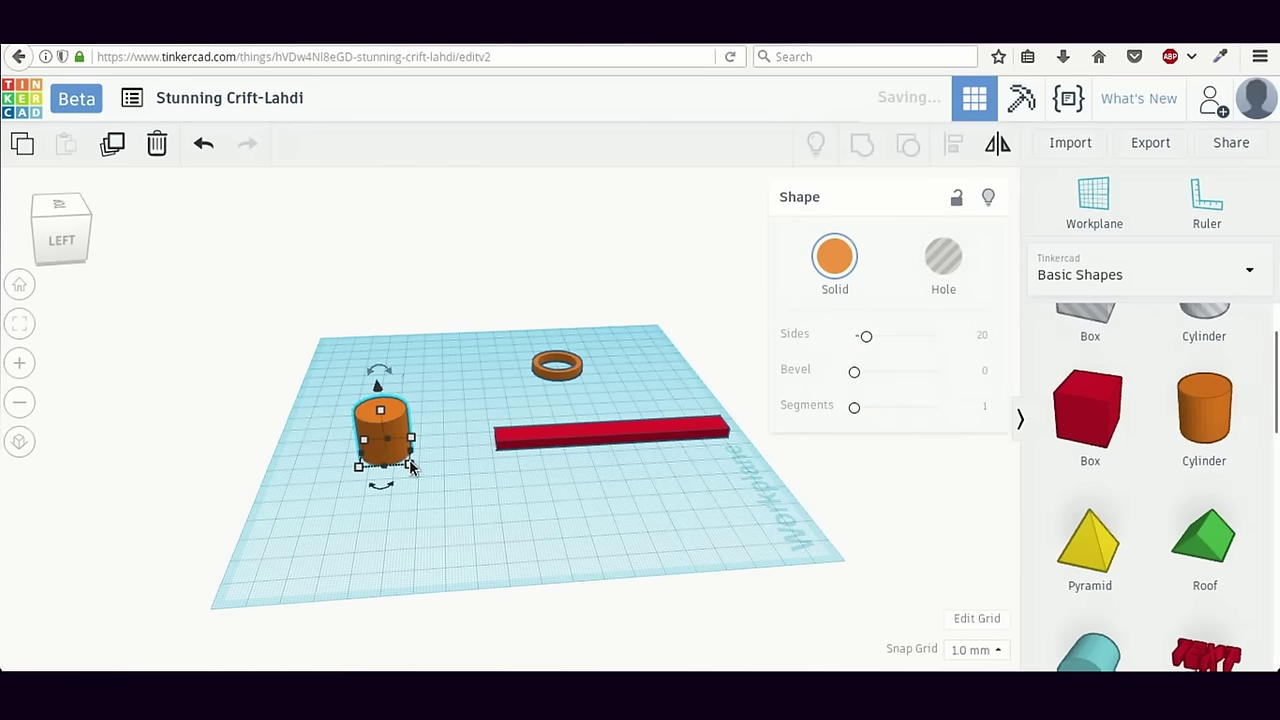
{"action": "mouse_move", "coordinate": [411, 467]}
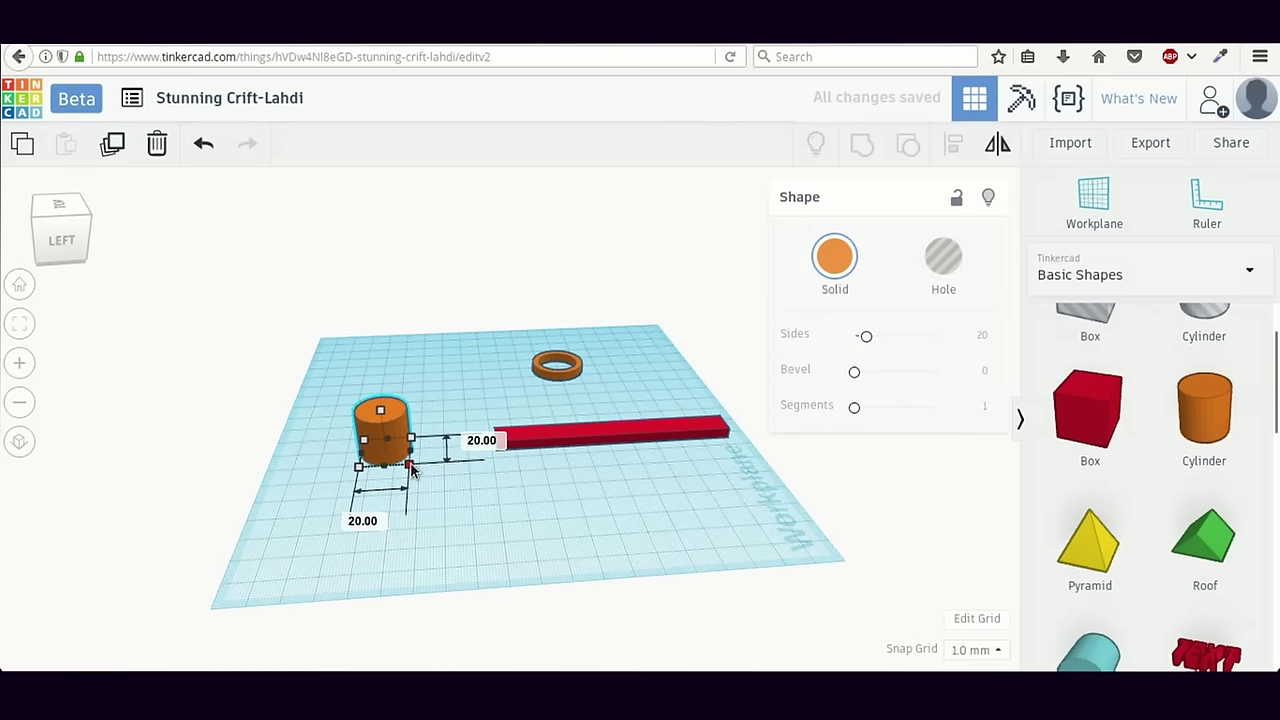
{"action": "left_click_drag", "start_coordinate": [415, 470], "coordinate": [435, 480]}
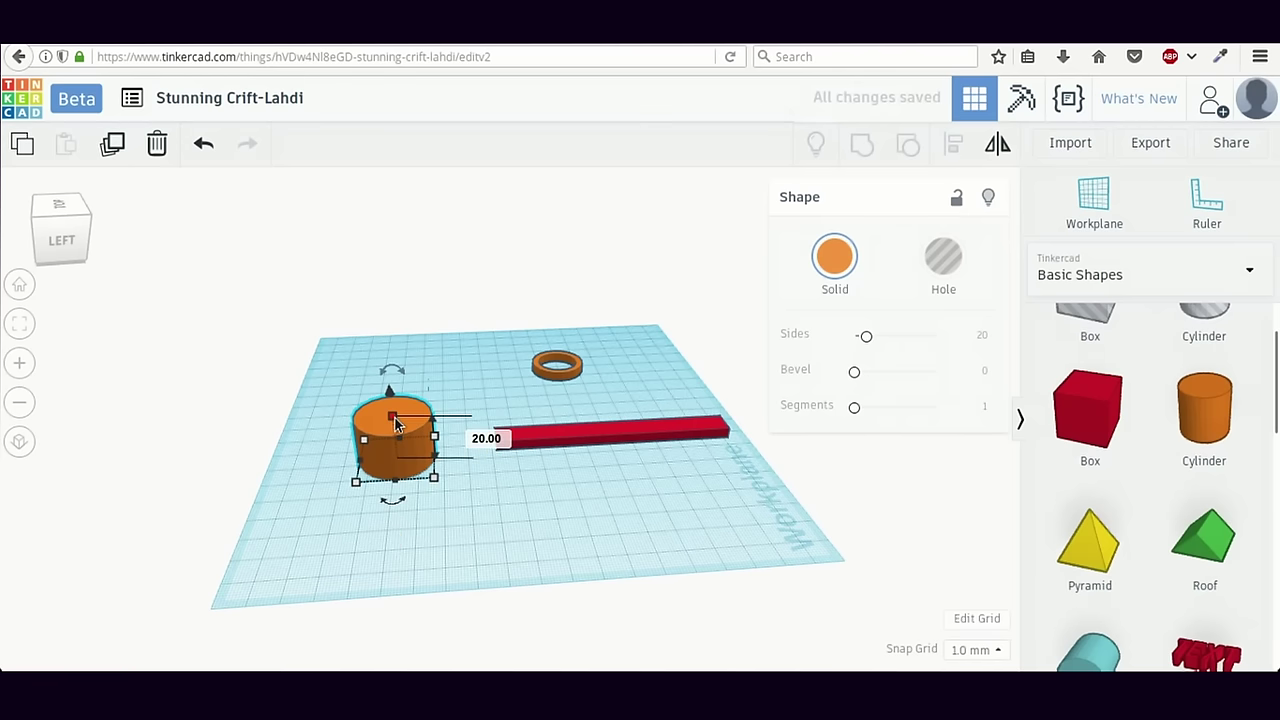
{"action": "left_click_drag", "start_coordinate": [395, 421], "coordinate": [408, 458]}
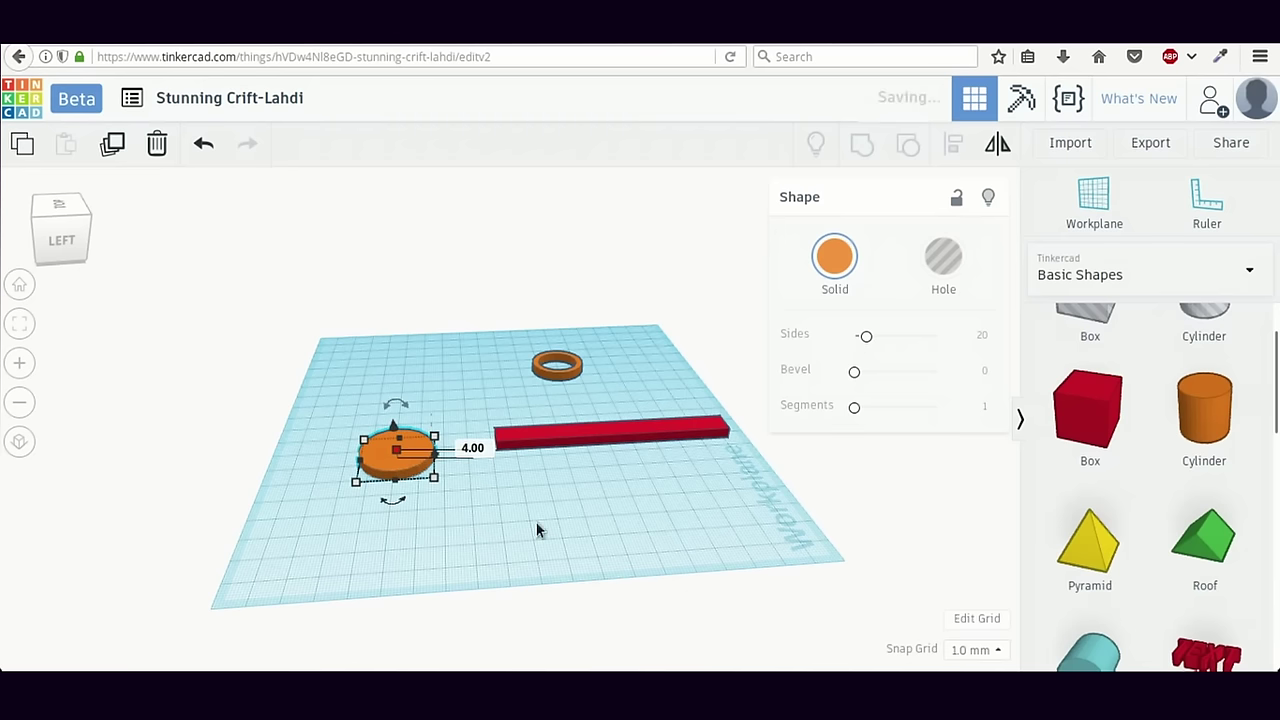
{"action": "left_click", "coordinate": [503, 577]}
Step: Place a six-sided polygon from Basic Shapes beside the new disc and turn it into a hole
{"action": "scroll", "coordinate": [1204, 436], "scroll_direction": "down", "scroll_amount": 3}
{"action": "scroll", "coordinate": [1204, 436], "scroll_direction": "down", "scroll_amount": 3}
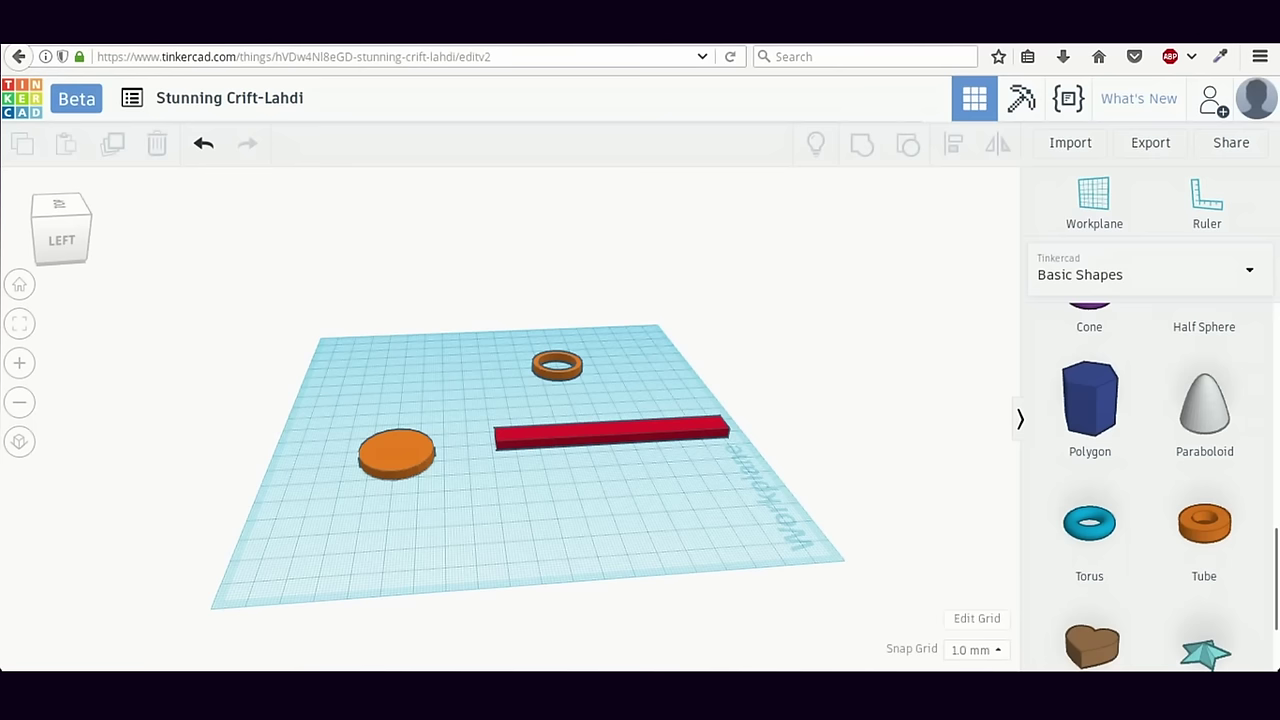
{"action": "left_click", "coordinate": [1092, 400]}
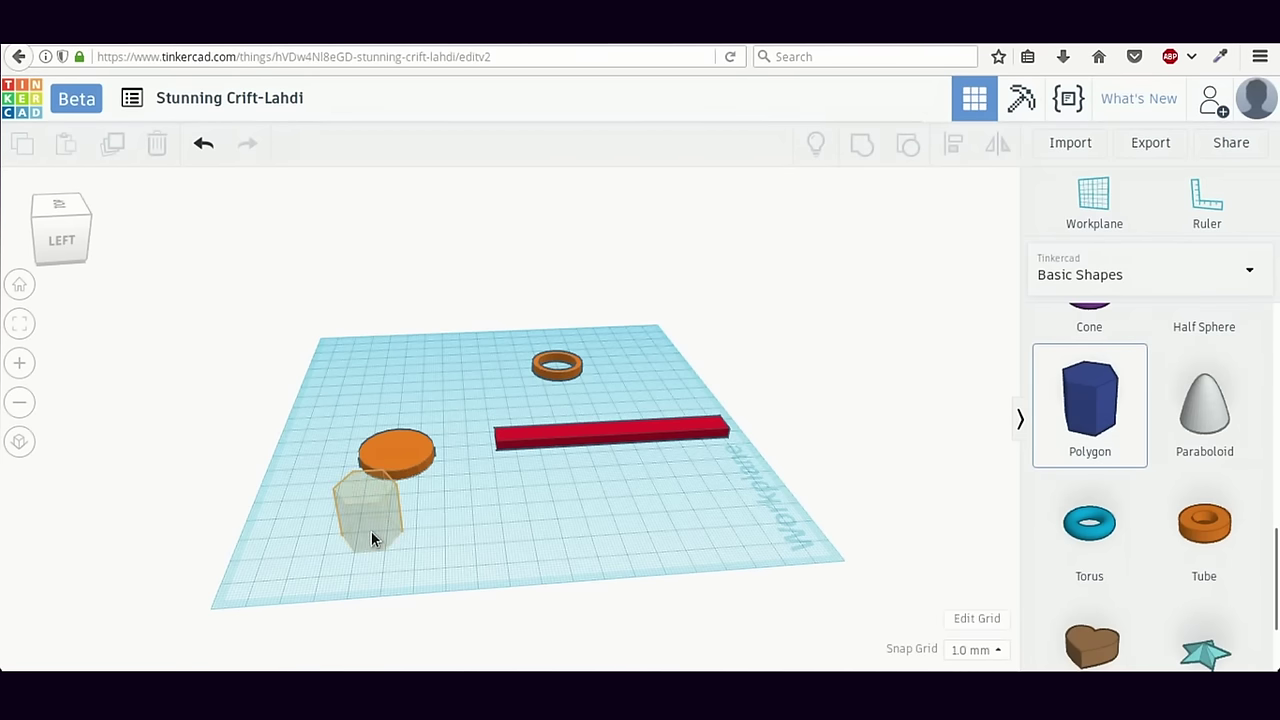
{"action": "left_click", "coordinate": [371, 538]}
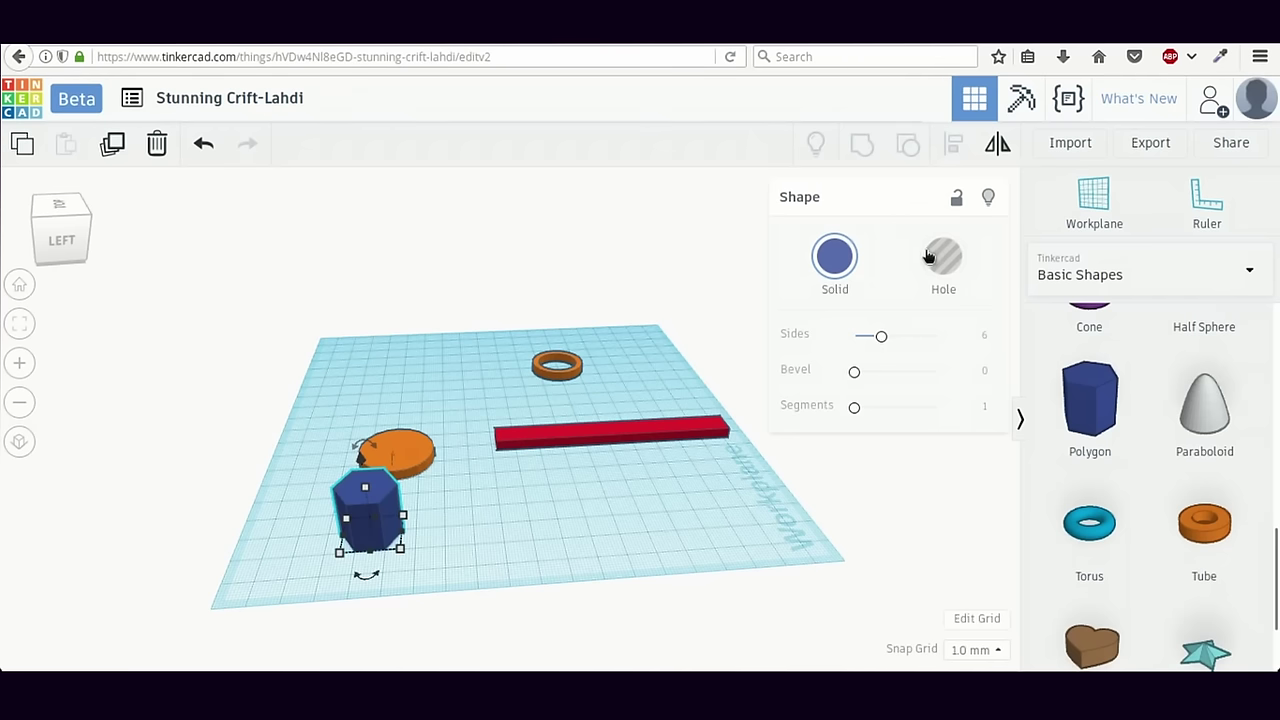
{"action": "left_click", "coordinate": [935, 264]}
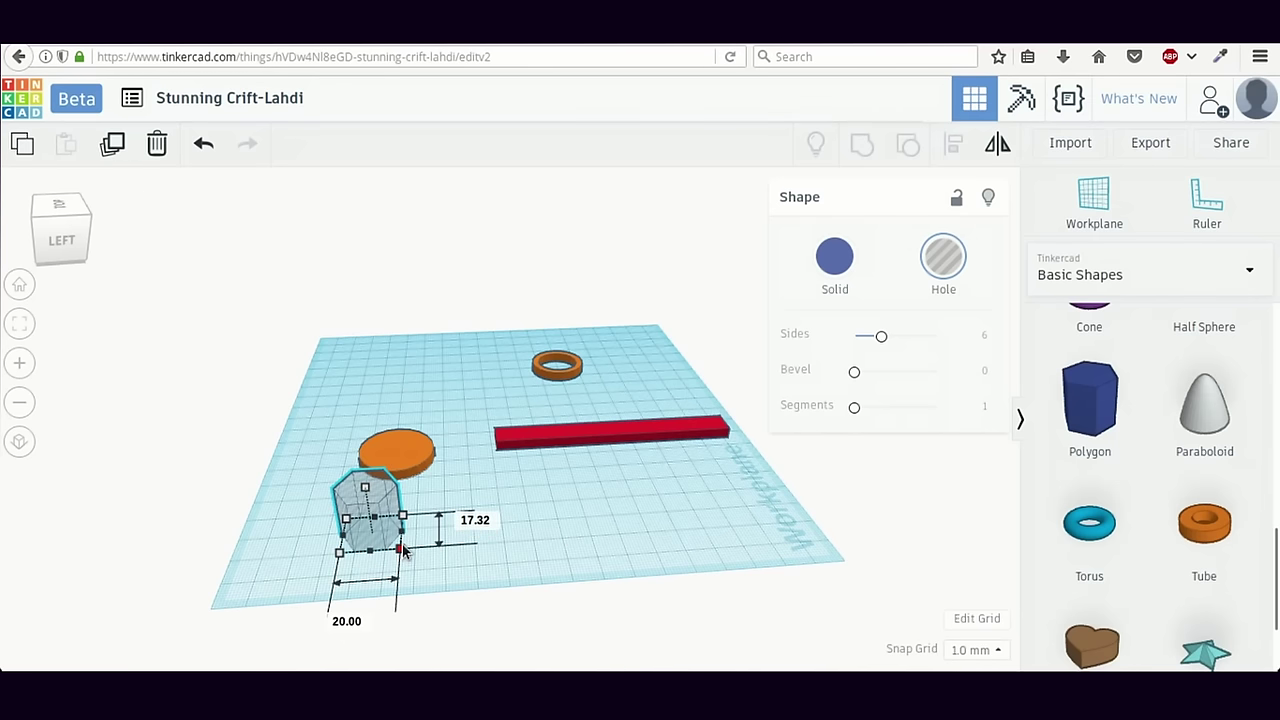
Step: Resize the polygon hole's base to 32 mm long and 15 mm wide
{"action": "left_click_drag", "start_coordinate": [400, 551], "coordinate": [404, 543]}
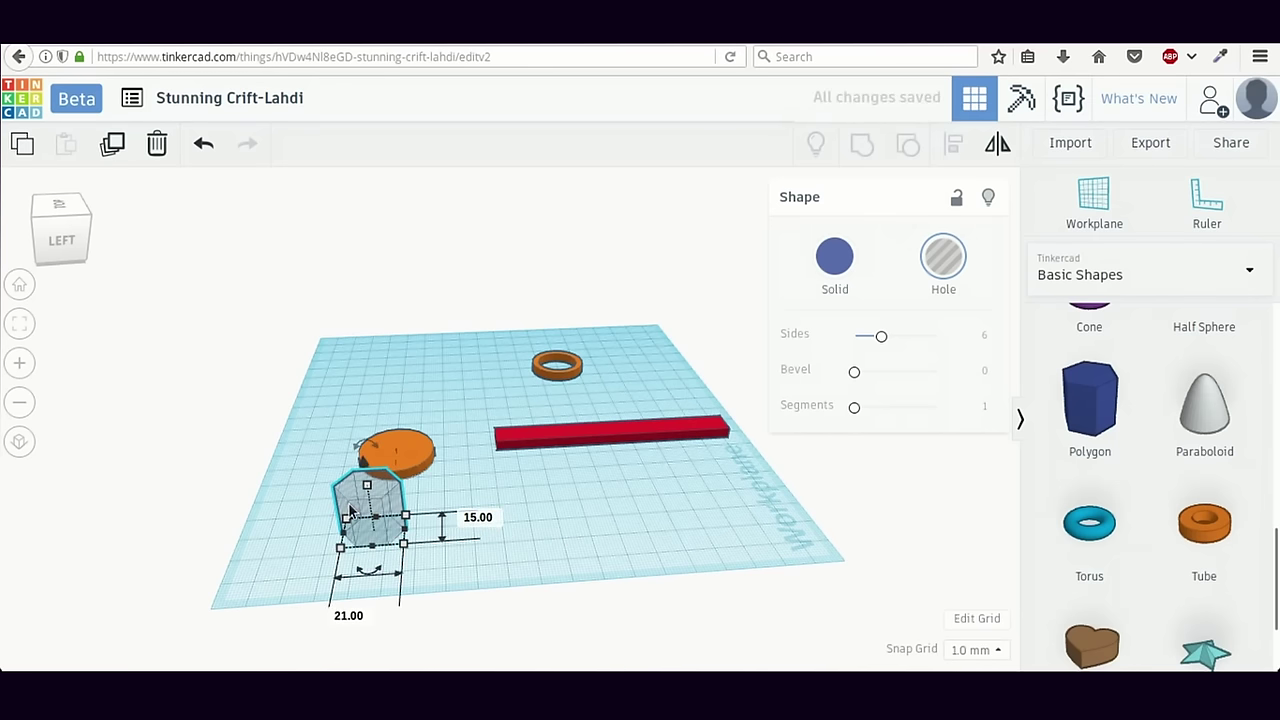
{"action": "left_click_drag", "start_coordinate": [340, 555], "coordinate": [308, 556]}
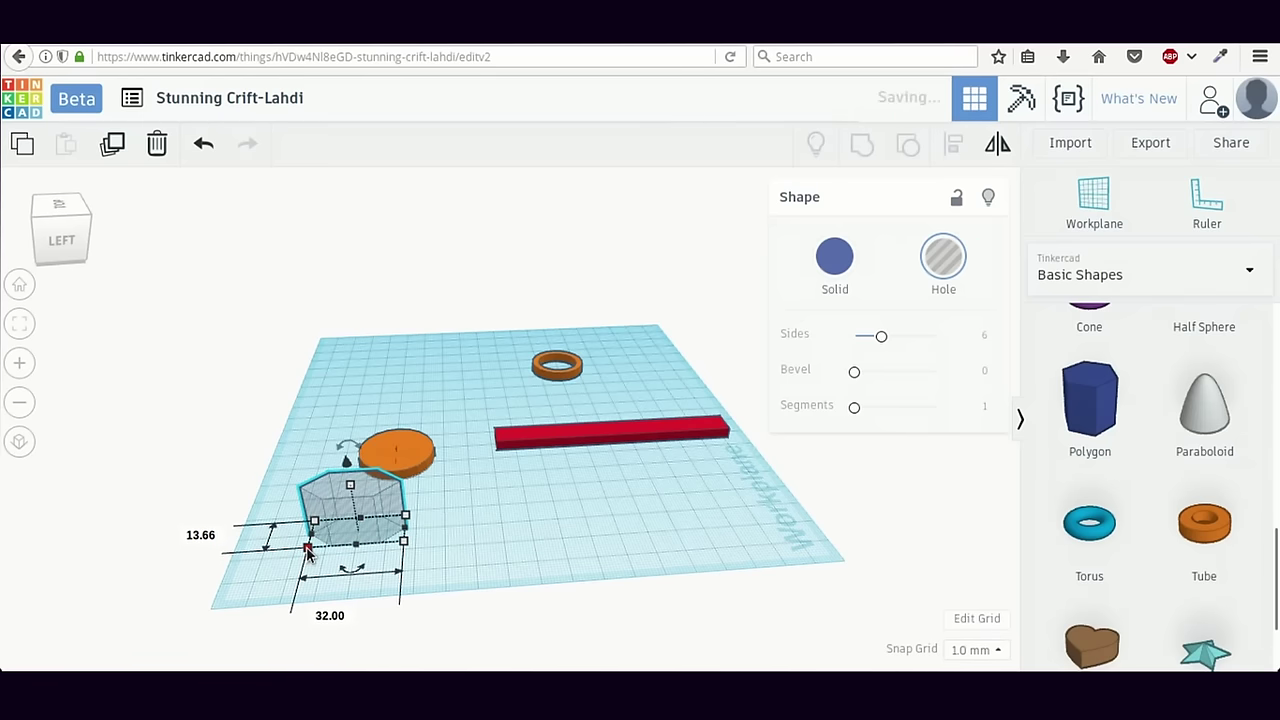
{"action": "left_click", "coordinate": [200, 537]}
{"action": "key", "text": "BackSpace"}
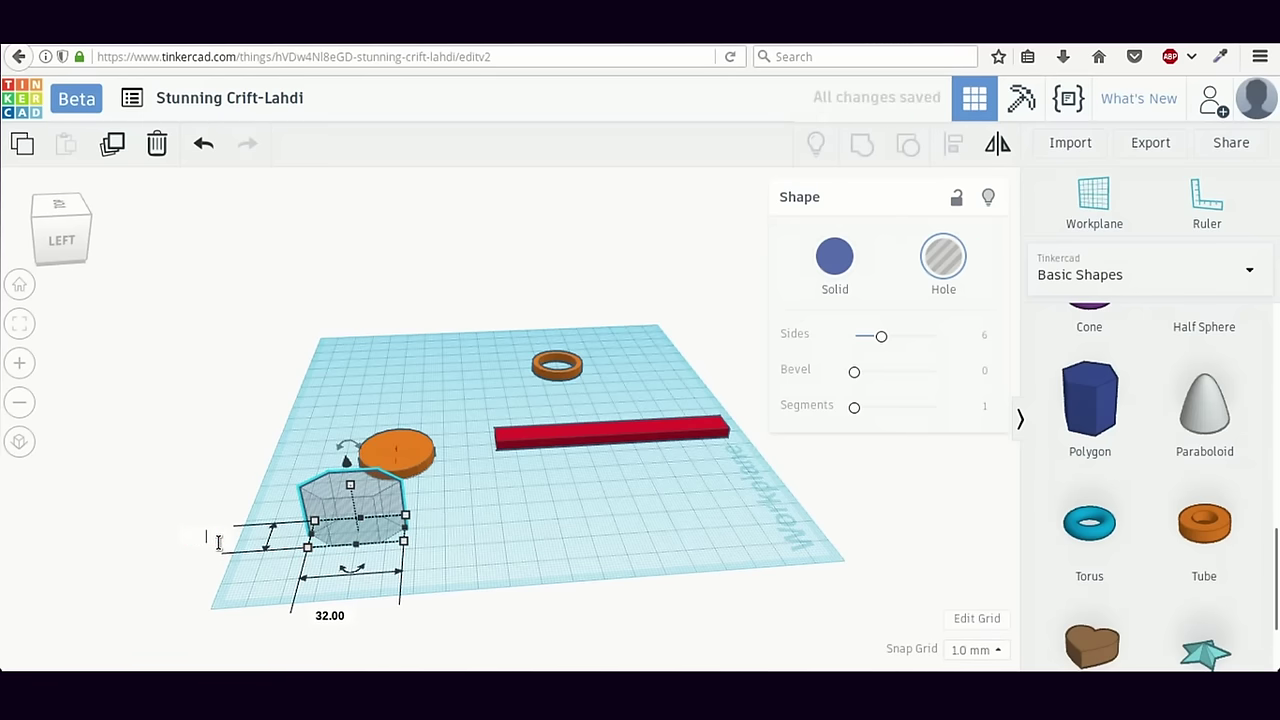
{"action": "type", "text": "15.00"}
{"action": "key", "text": "Return"}
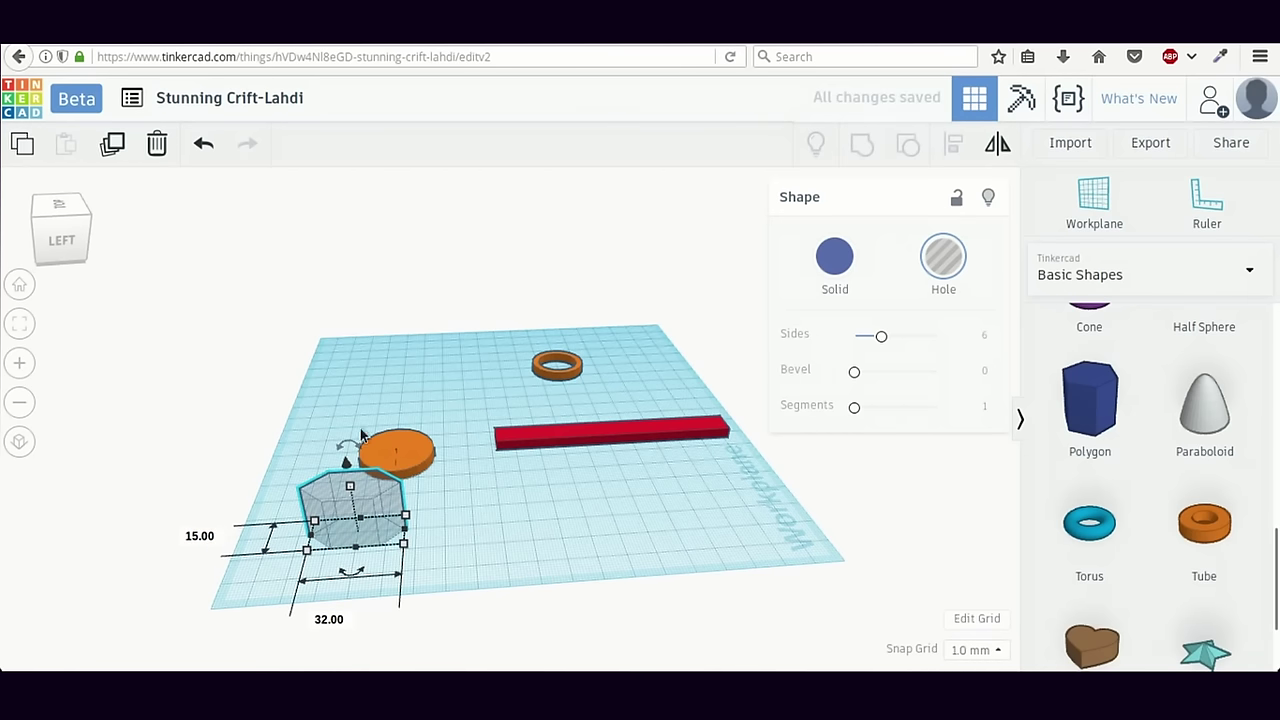
Step: Move the polygon hole partly over the solid disc and align both shapes' centres across the hole's width
{"action": "right_click_drag", "start_coordinate": [487, 527], "coordinate": [477, 617]}
{"action": "left_click_drag", "start_coordinate": [477, 617], "coordinate": [420, 508]}
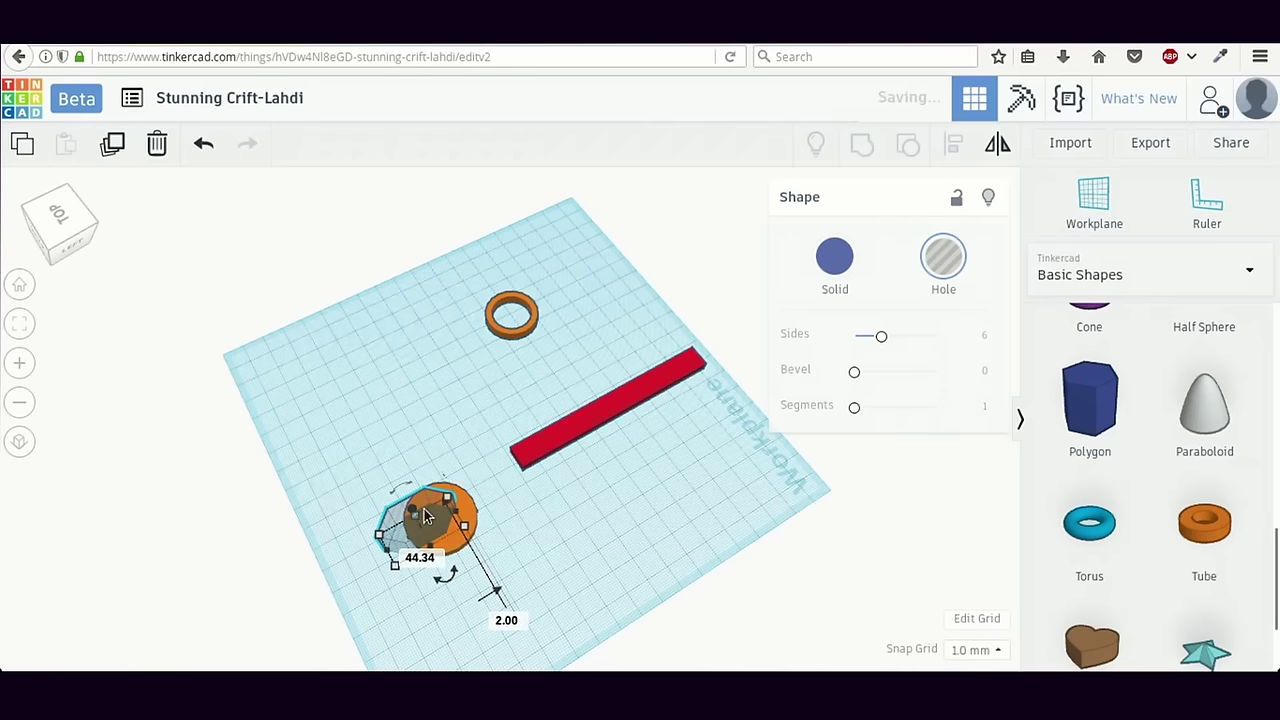
{"action": "right_click_drag", "start_coordinate": [594, 512], "coordinate": [575, 540]}
{"action": "left_click", "coordinate": [570, 528], "text": "shift"}
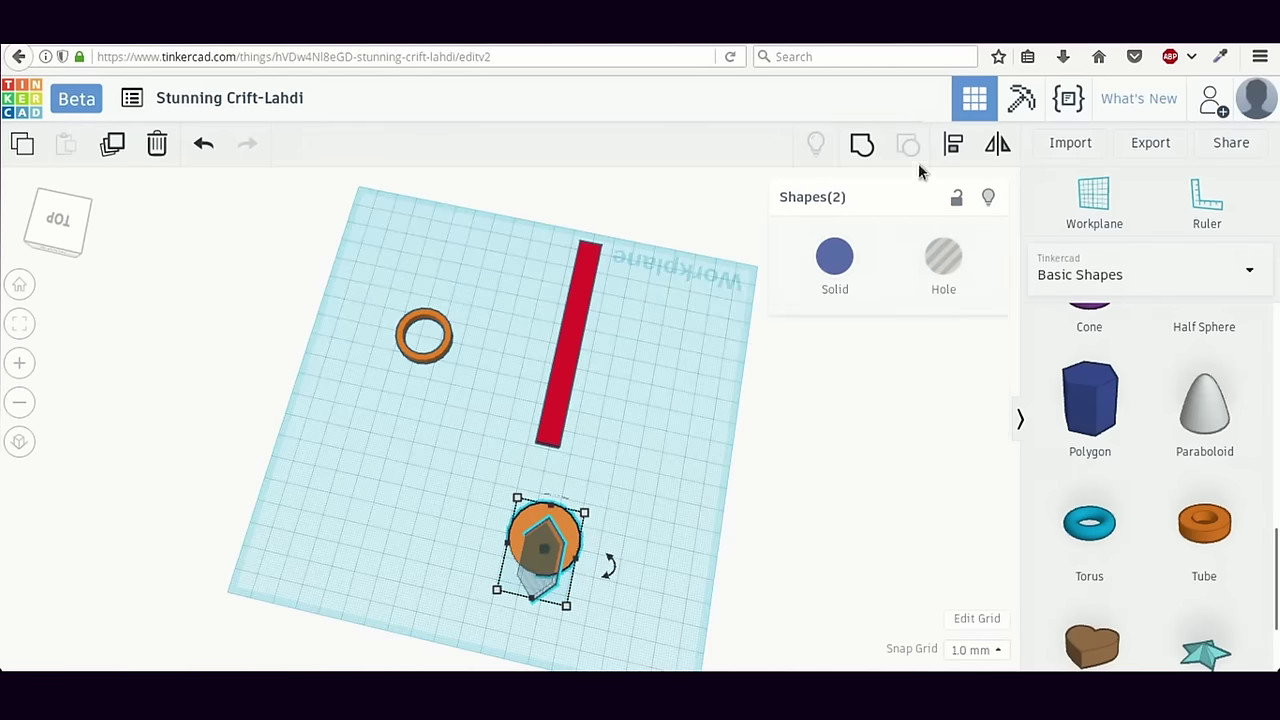
{"action": "left_click", "coordinate": [950, 148]}
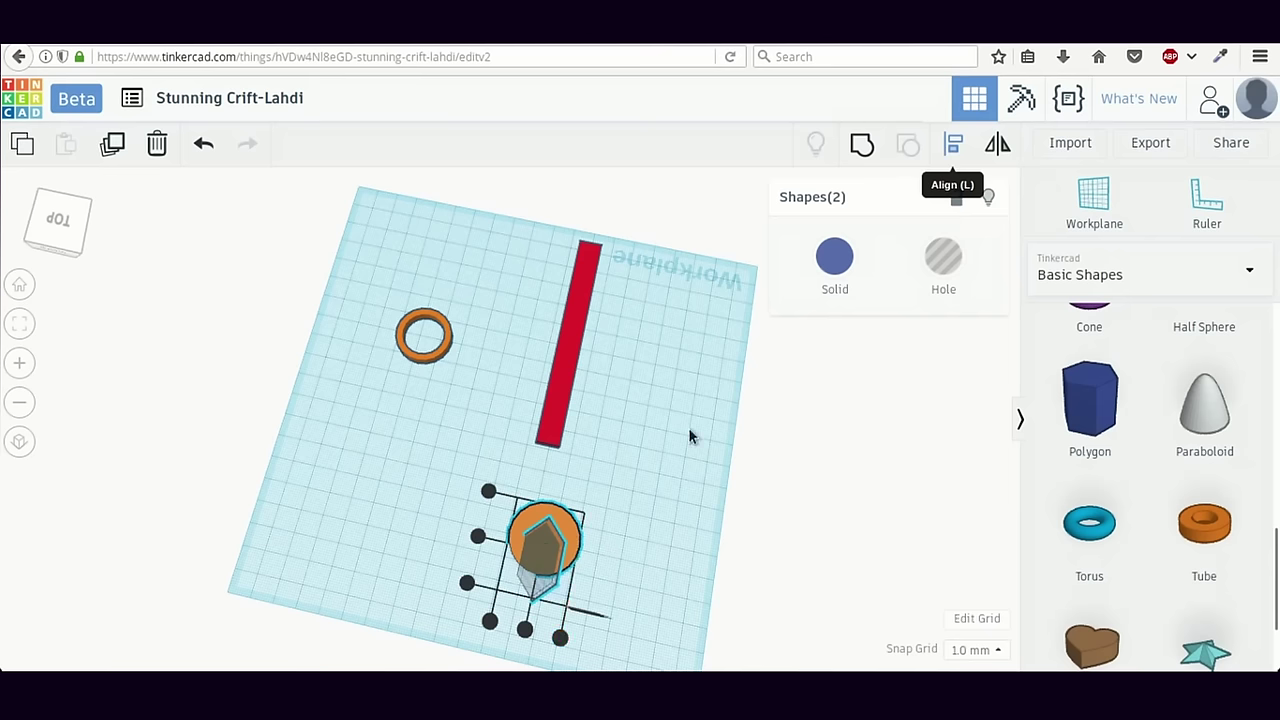
{"action": "left_click", "coordinate": [524, 628]}
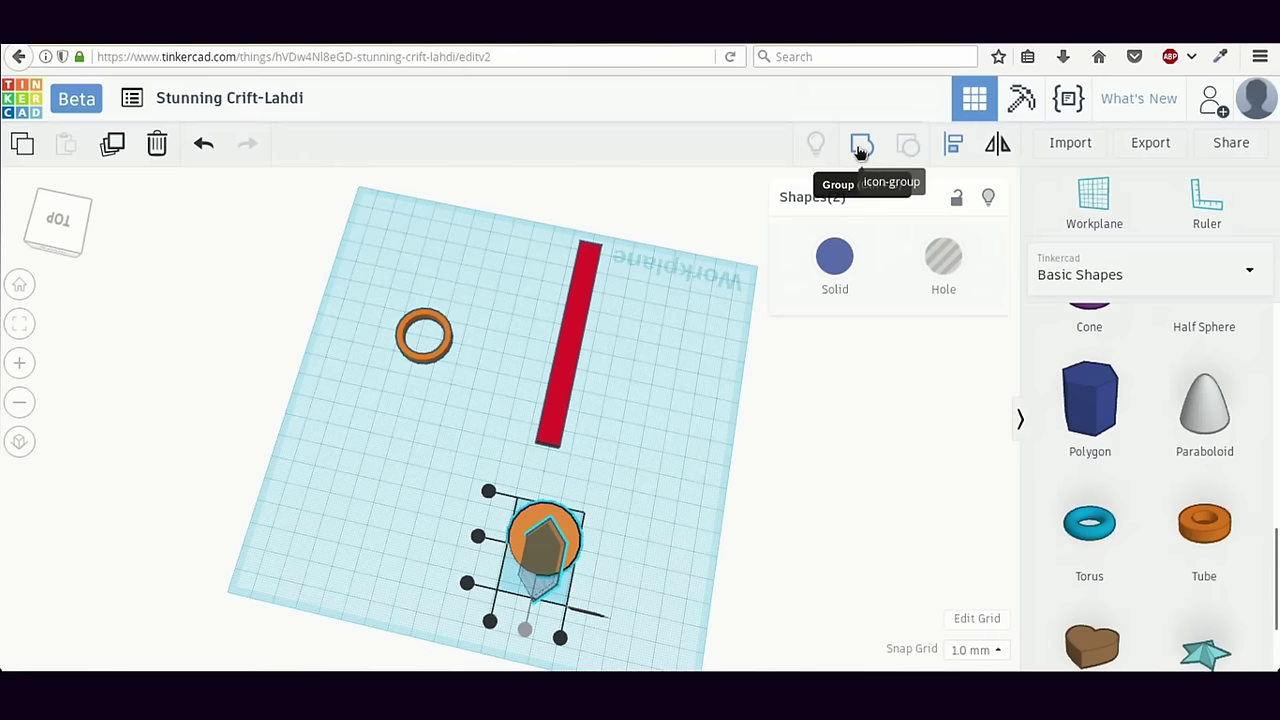
Step: Group the solid disc with the polygon hole to cut the open wrench jaw
{"action": "left_click", "coordinate": [860, 145]}
{"action": "right_click_drag", "start_coordinate": [770, 262], "coordinate": [543, 509]}
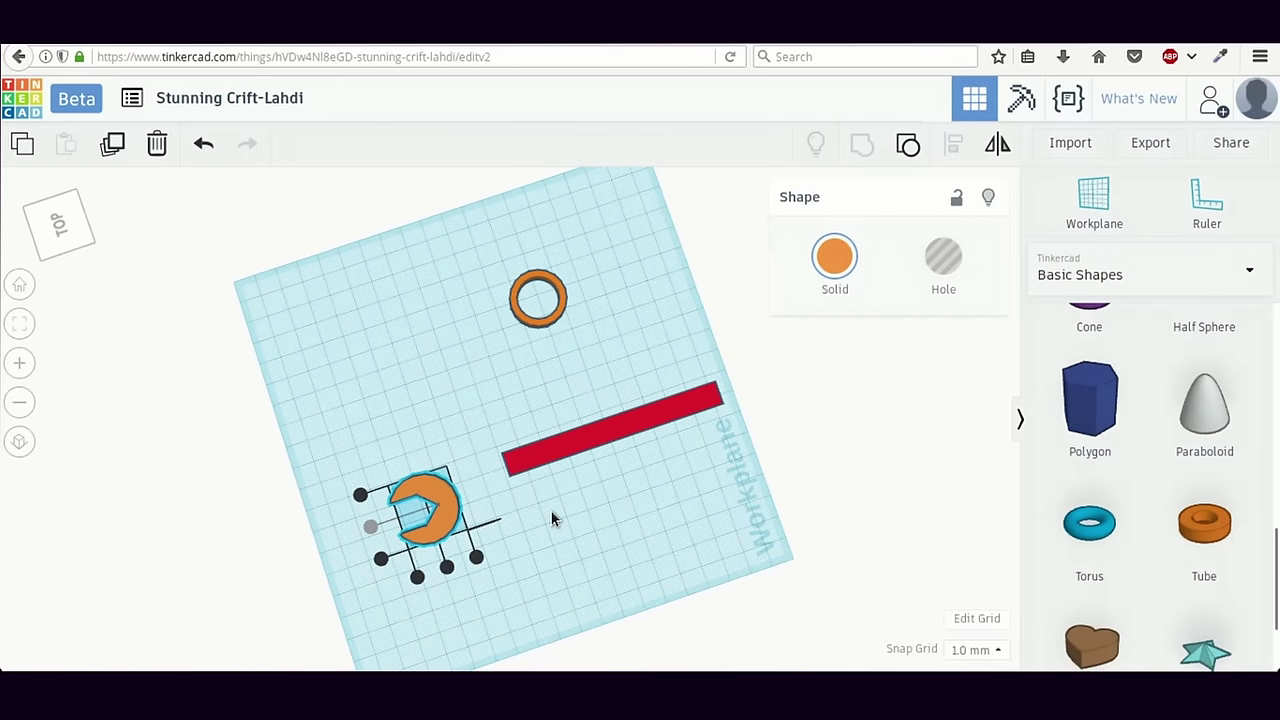
{"action": "left_click", "coordinate": [551, 518]}
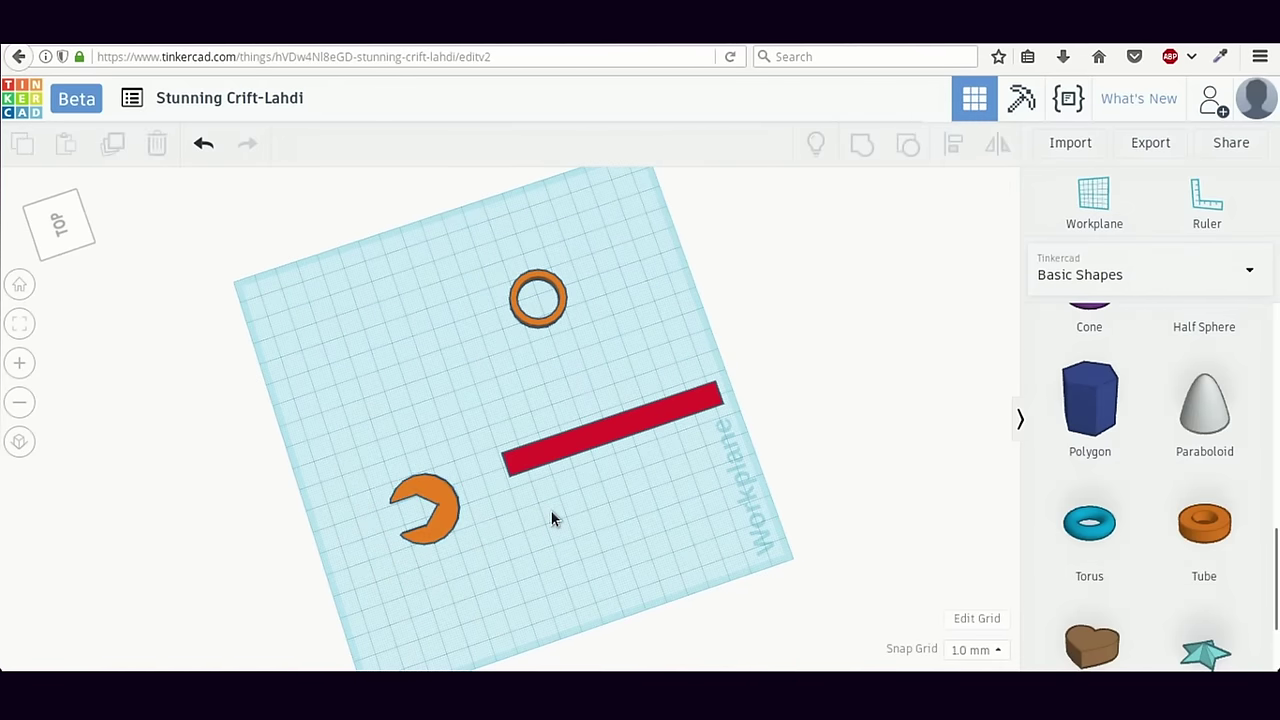
{"action": "right_click_drag", "start_coordinate": [551, 518], "coordinate": [445, 496]}
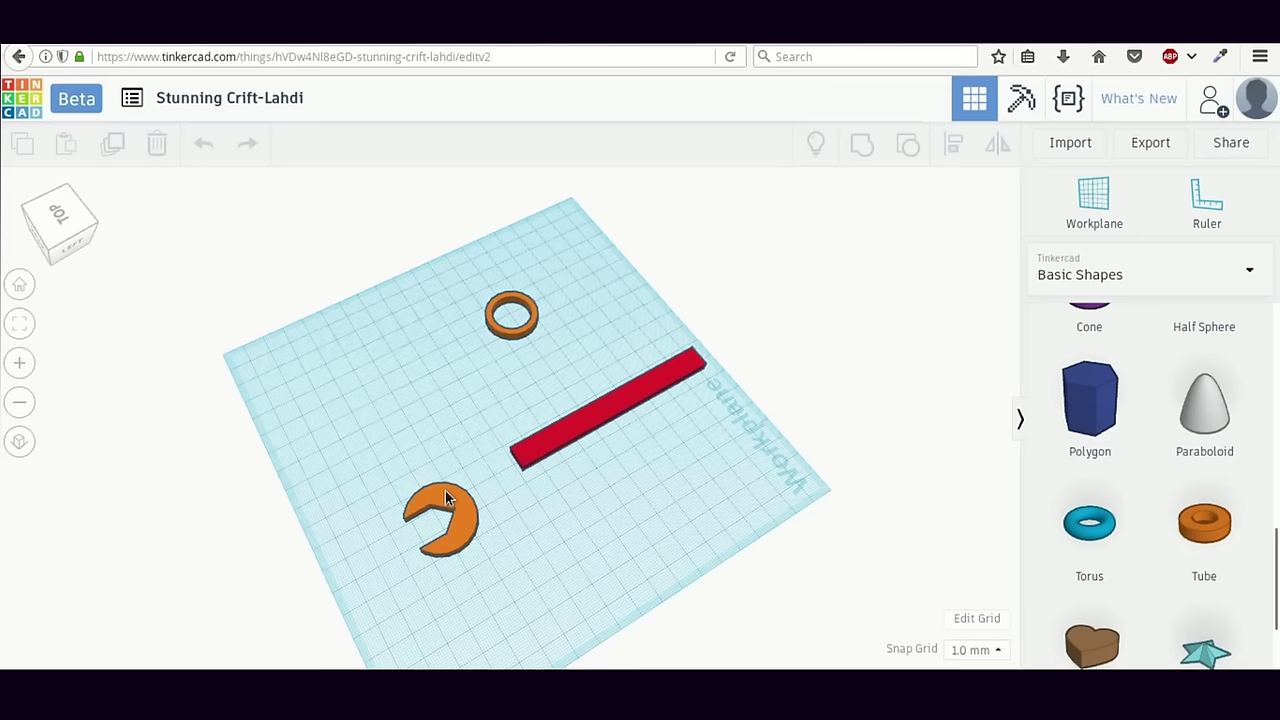
Step: Move the jaw out of the way towards the workplane's edge and shift the bar to the freed area
{"action": "left_click", "coordinate": [503, 334]}
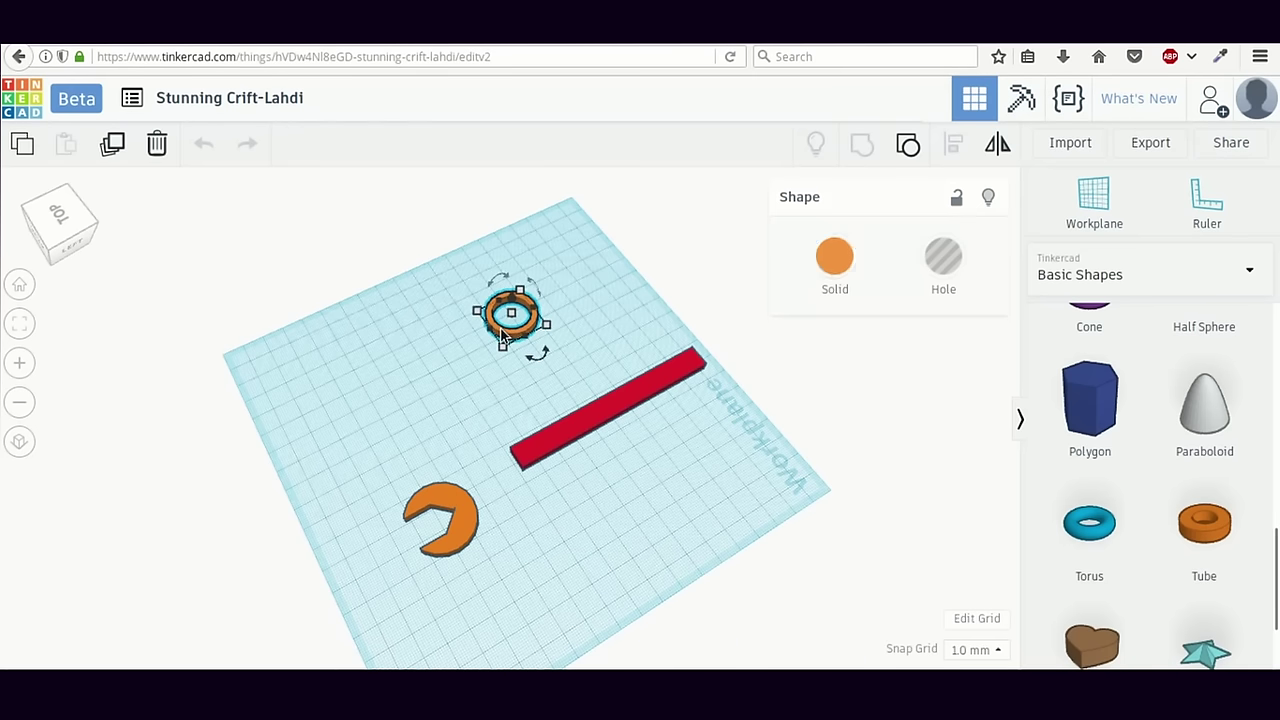
{"action": "left_click", "coordinate": [584, 420]}
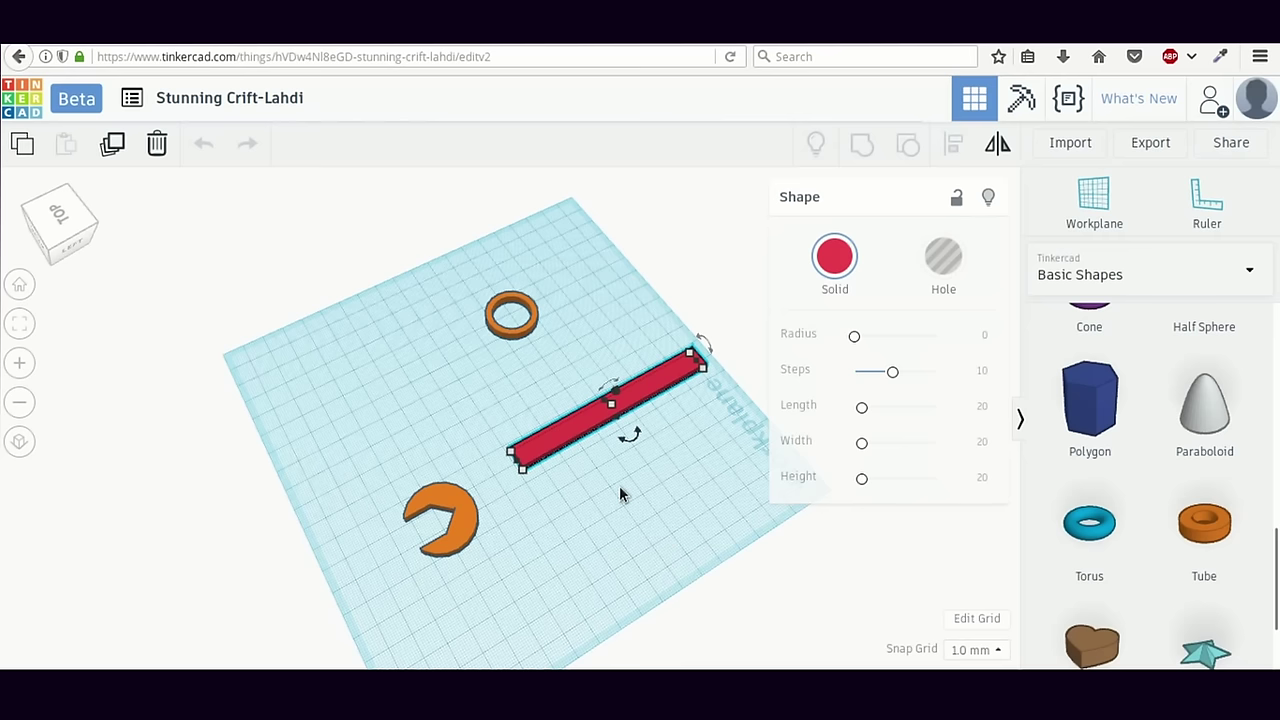
{"action": "left_click", "coordinate": [450, 503]}
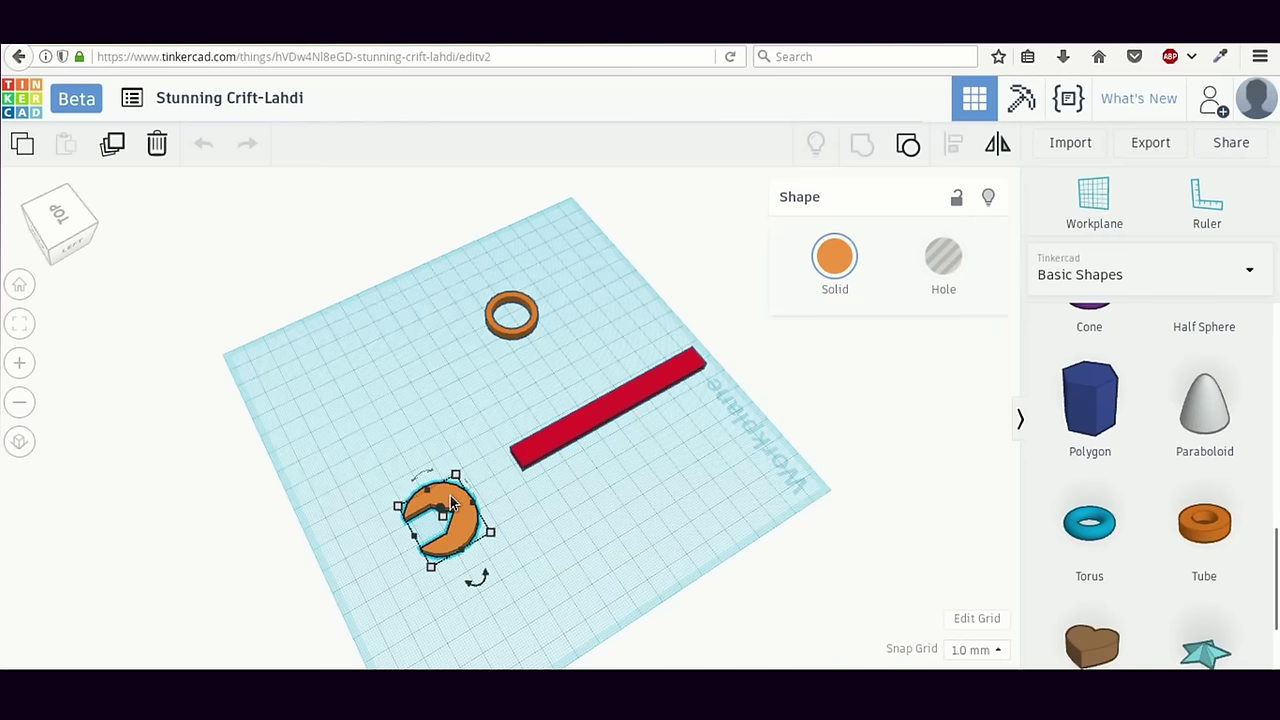
{"action": "left_click_drag", "start_coordinate": [448, 493], "coordinate": [516, 596]}
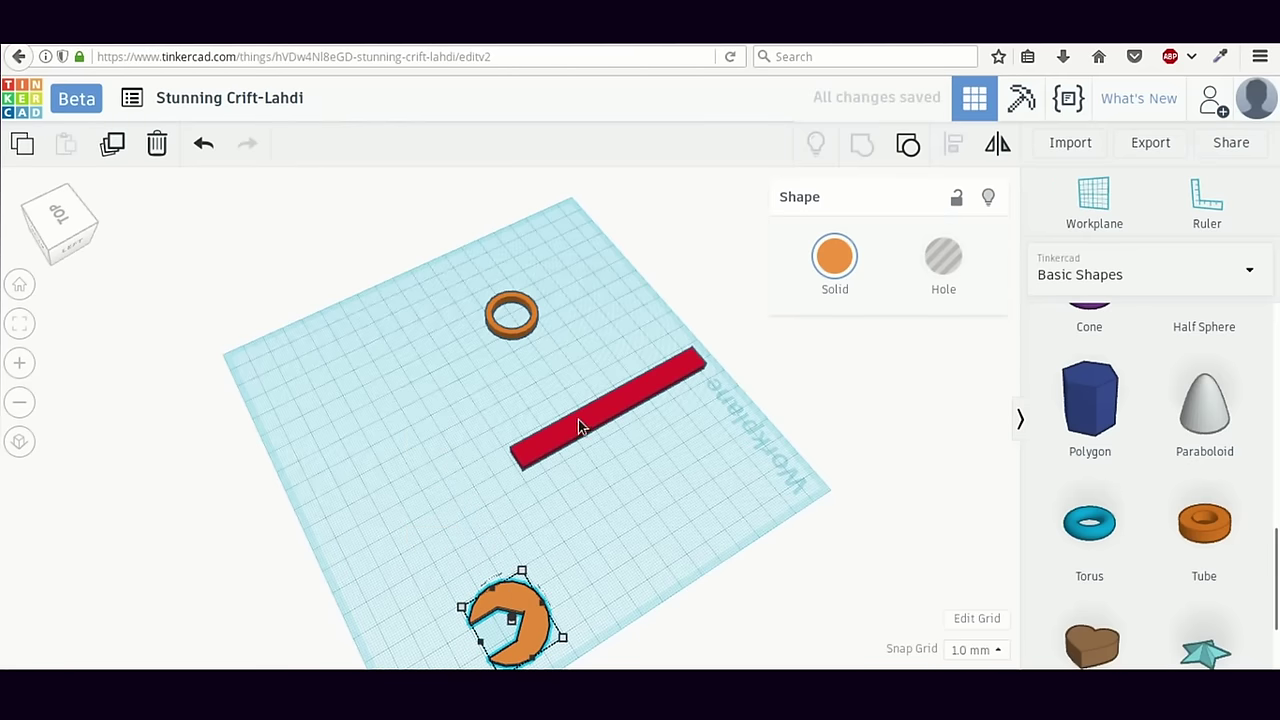
{"action": "left_click_drag", "start_coordinate": [578, 422], "coordinate": [423, 470]}
Step: Move the ring onto the end of the bar so the bar overlaps the ring's wall without reaching its opening
{"action": "left_click_drag", "start_coordinate": [518, 333], "coordinate": [565, 419]}
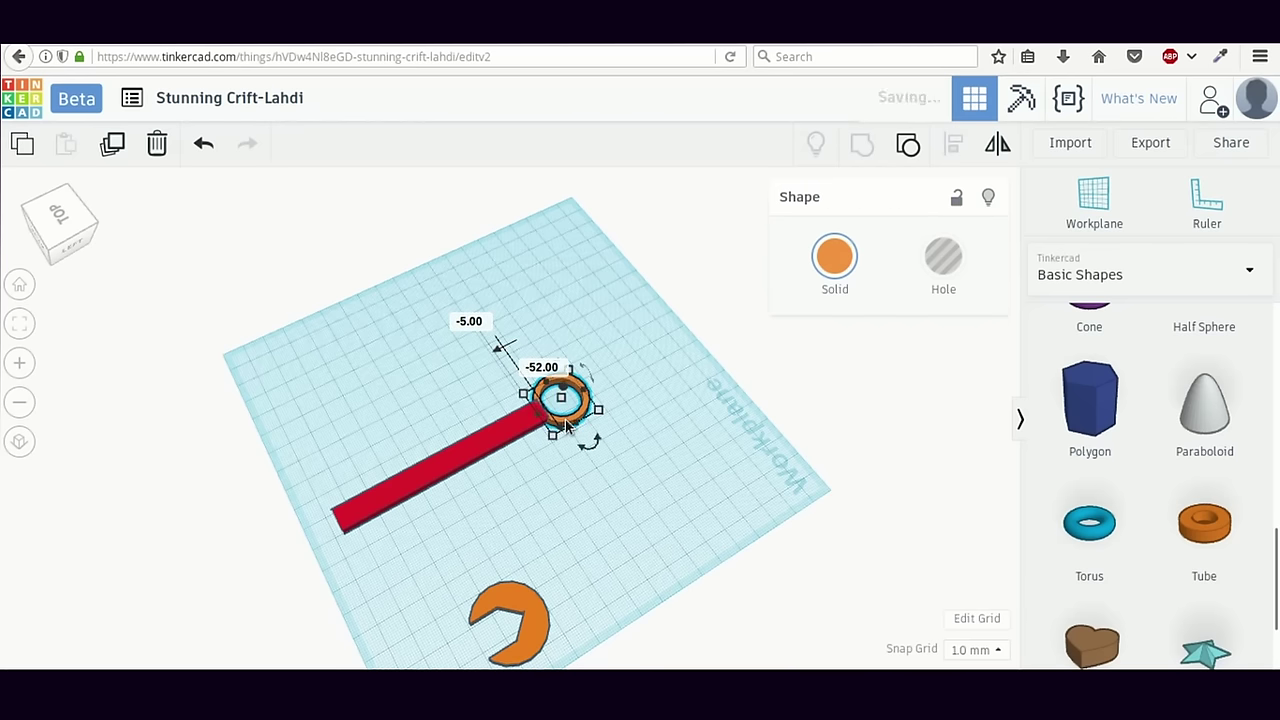
{"action": "right_click_drag", "start_coordinate": [544, 515], "coordinate": [534, 543]}
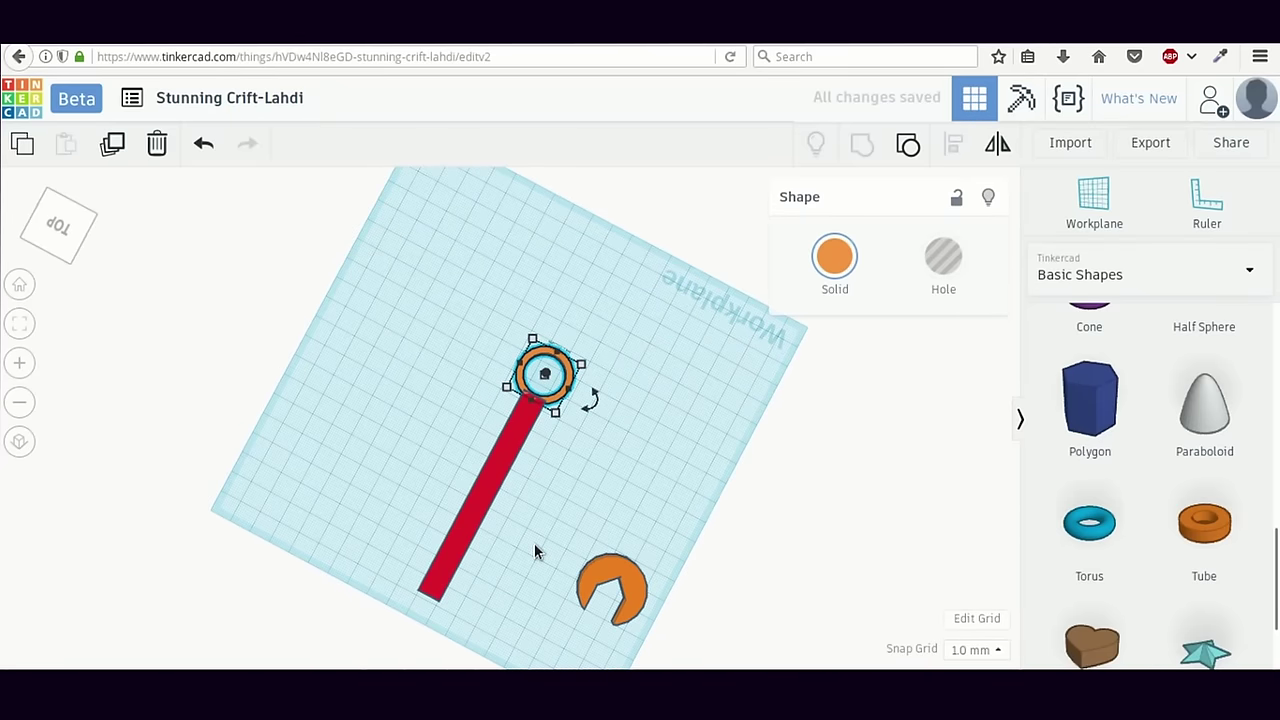
{"action": "scroll", "coordinate": [534, 543], "scroll_direction": "up", "scroll_amount": 4}
{"action": "scroll", "coordinate": [534, 543], "scroll_direction": "up", "scroll_amount": 5}
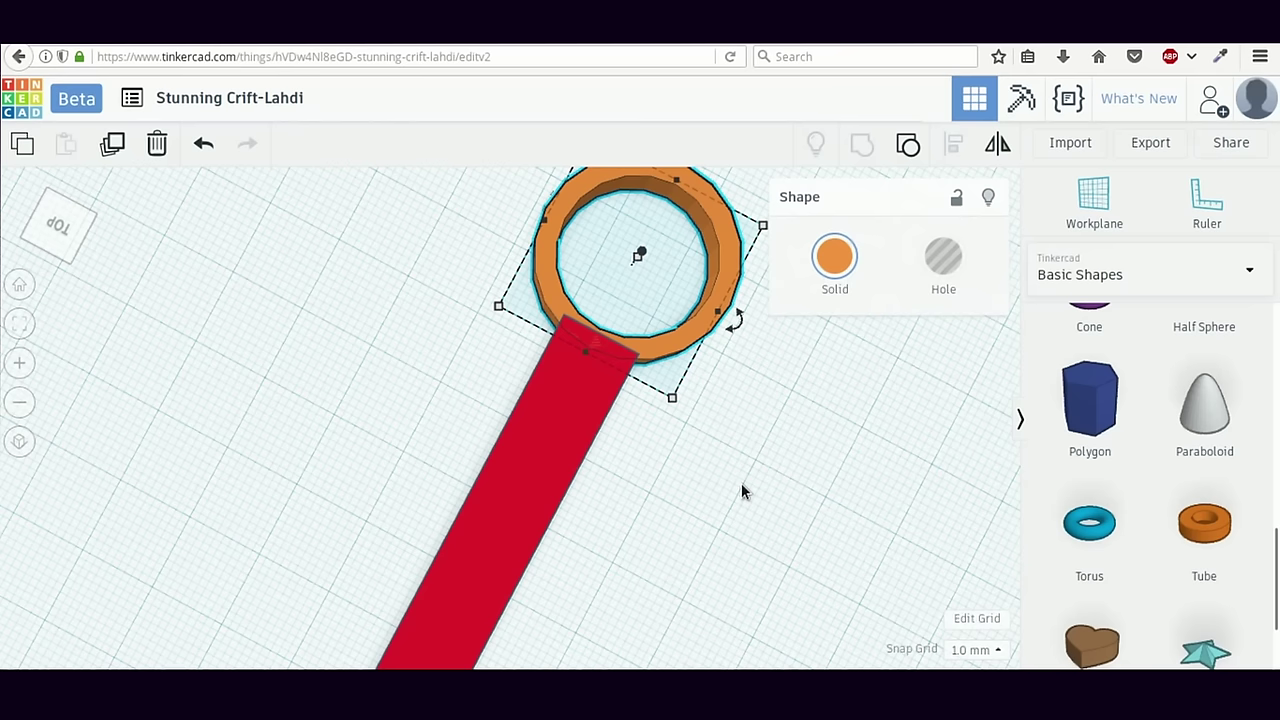
{"action": "scroll", "coordinate": [741, 490], "scroll_direction": "down", "scroll_amount": 6}
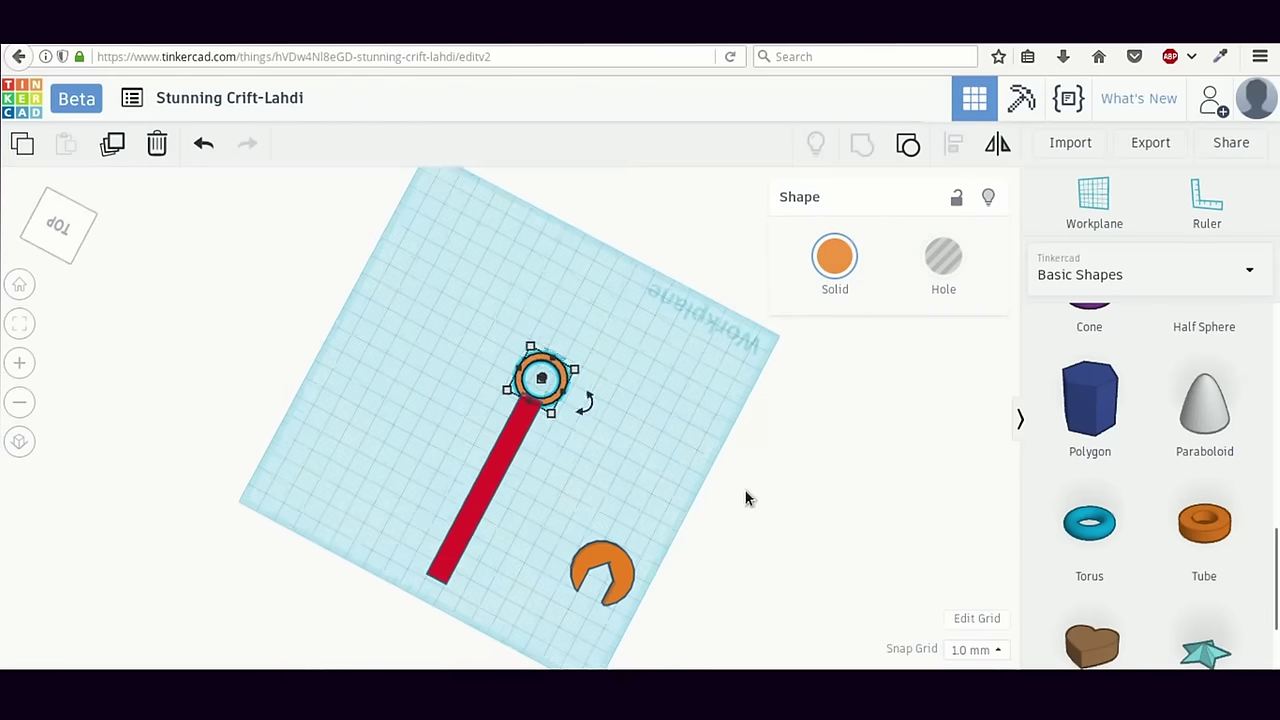
{"action": "scroll", "coordinate": [745, 497], "scroll_direction": "up", "scroll_amount": 1}
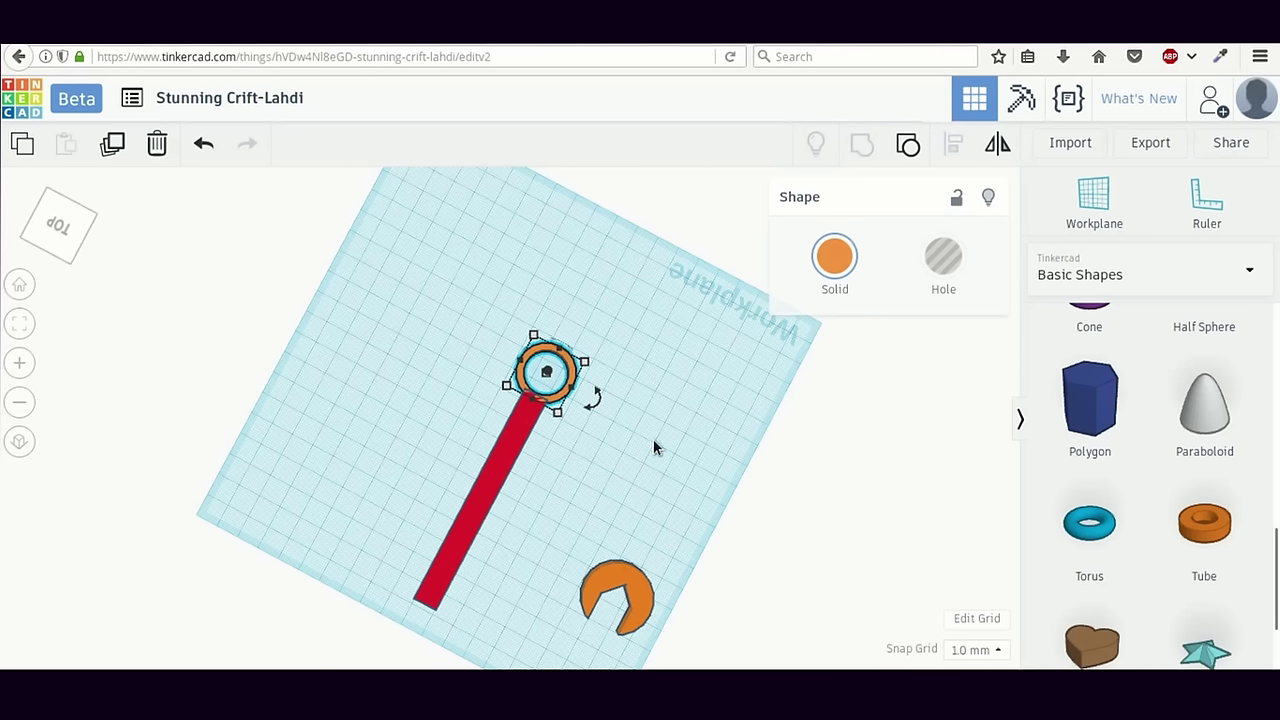
Step: Align the ring and the bar on their common centre across the bar's width and group them into one handle
{"action": "left_click", "coordinate": [509, 456], "text": "shift"}
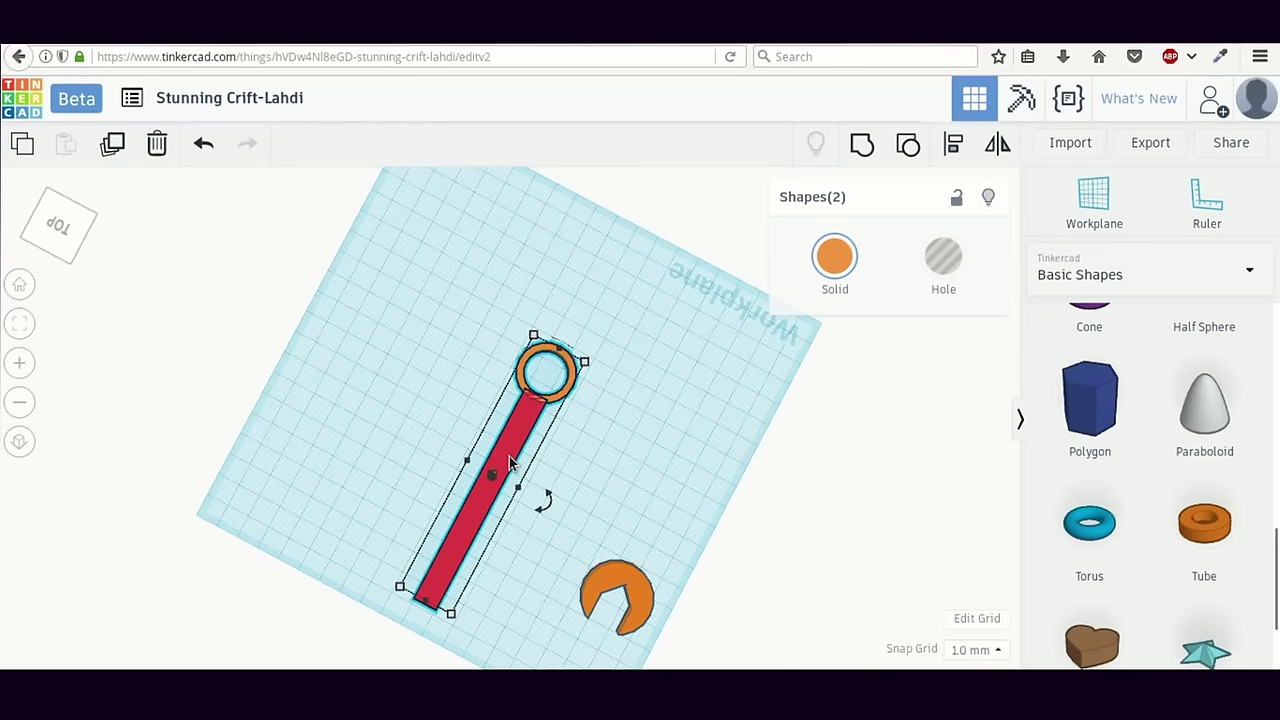
{"action": "left_click", "coordinate": [952, 150]}
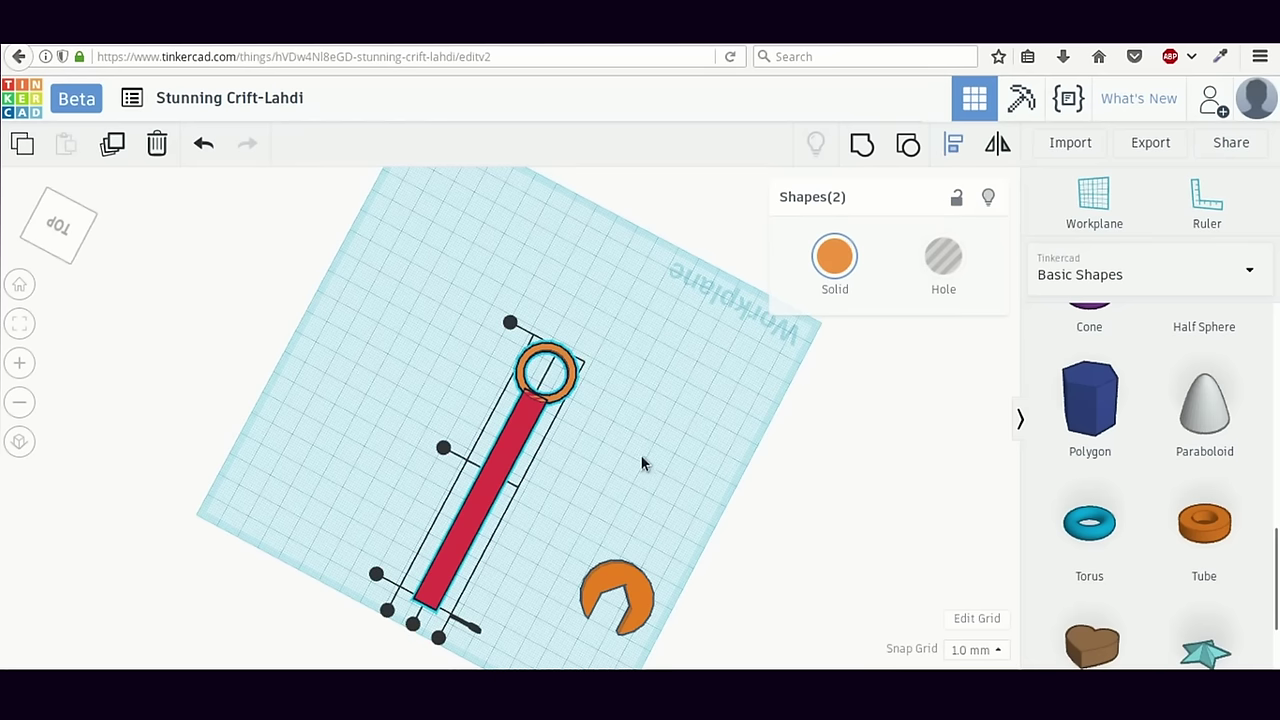
{"action": "left_click", "coordinate": [412, 625]}
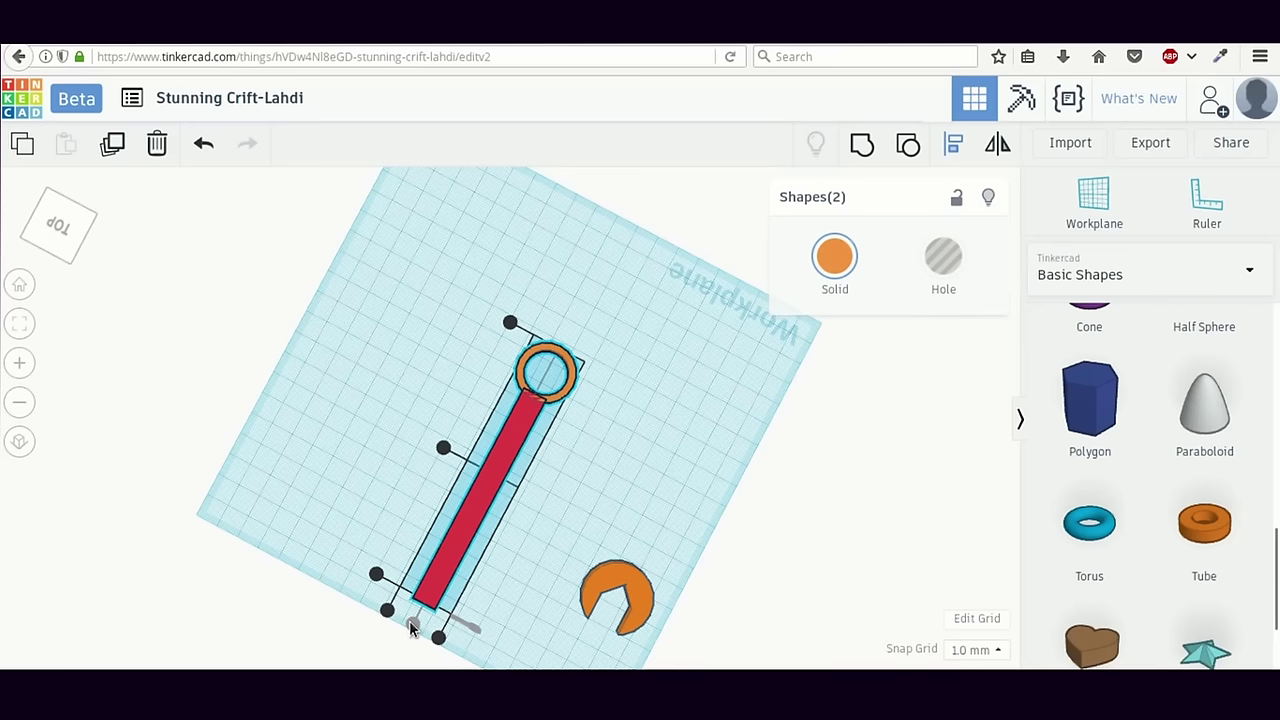
{"action": "left_click", "coordinate": [866, 147]}
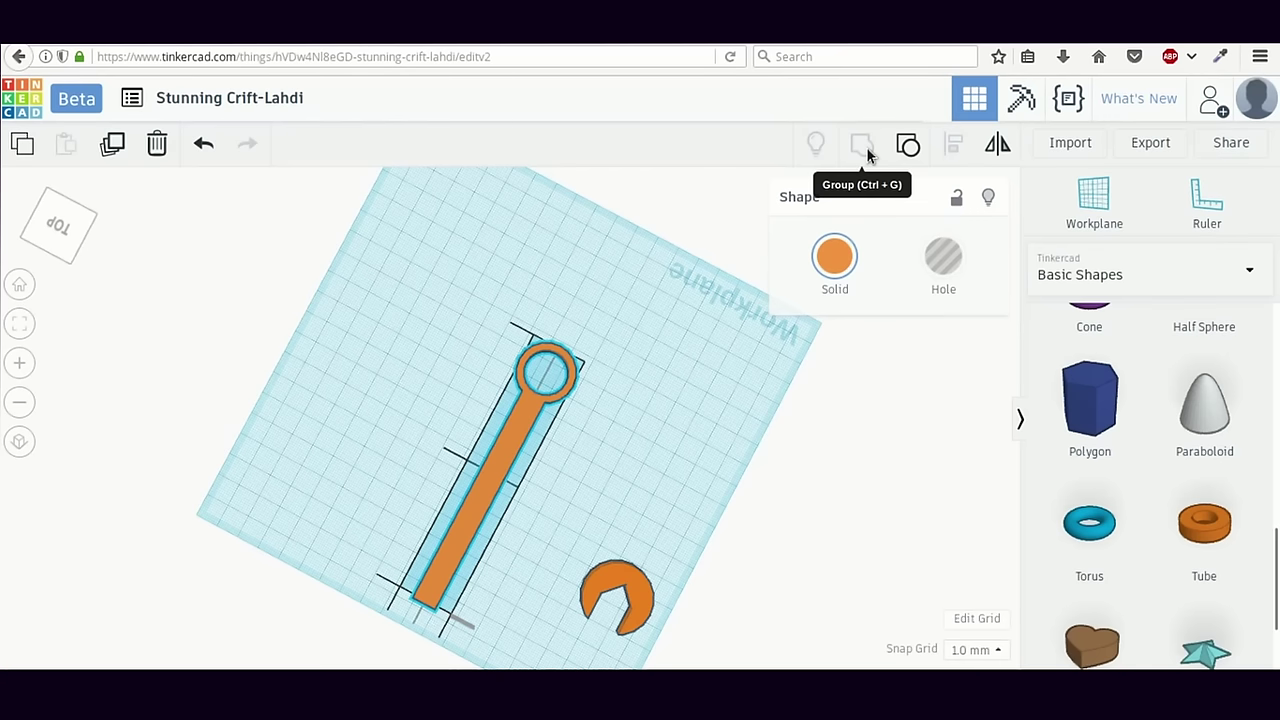
{"action": "right_click_drag", "start_coordinate": [866, 147], "coordinate": [505, 335]}
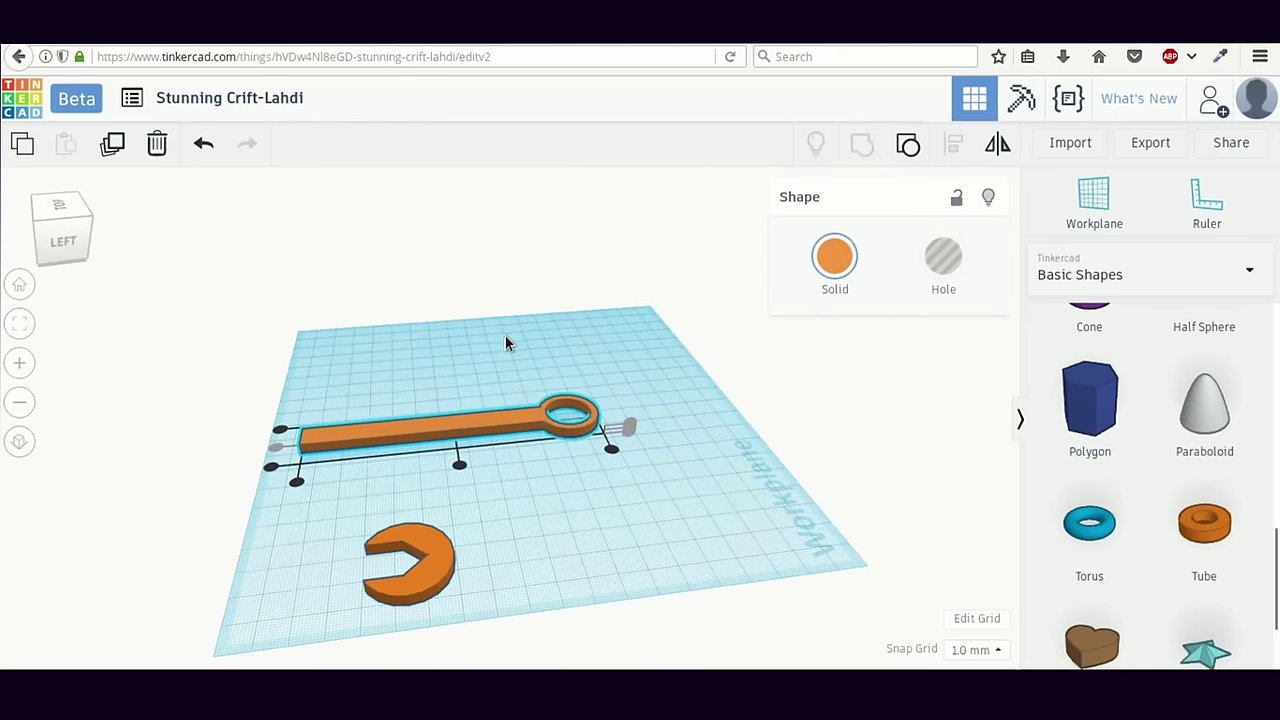
Step: Rotate the jaw 22.5° flat on the workplane so its opening is angled to the handle
{"action": "left_click", "coordinate": [426, 583]}
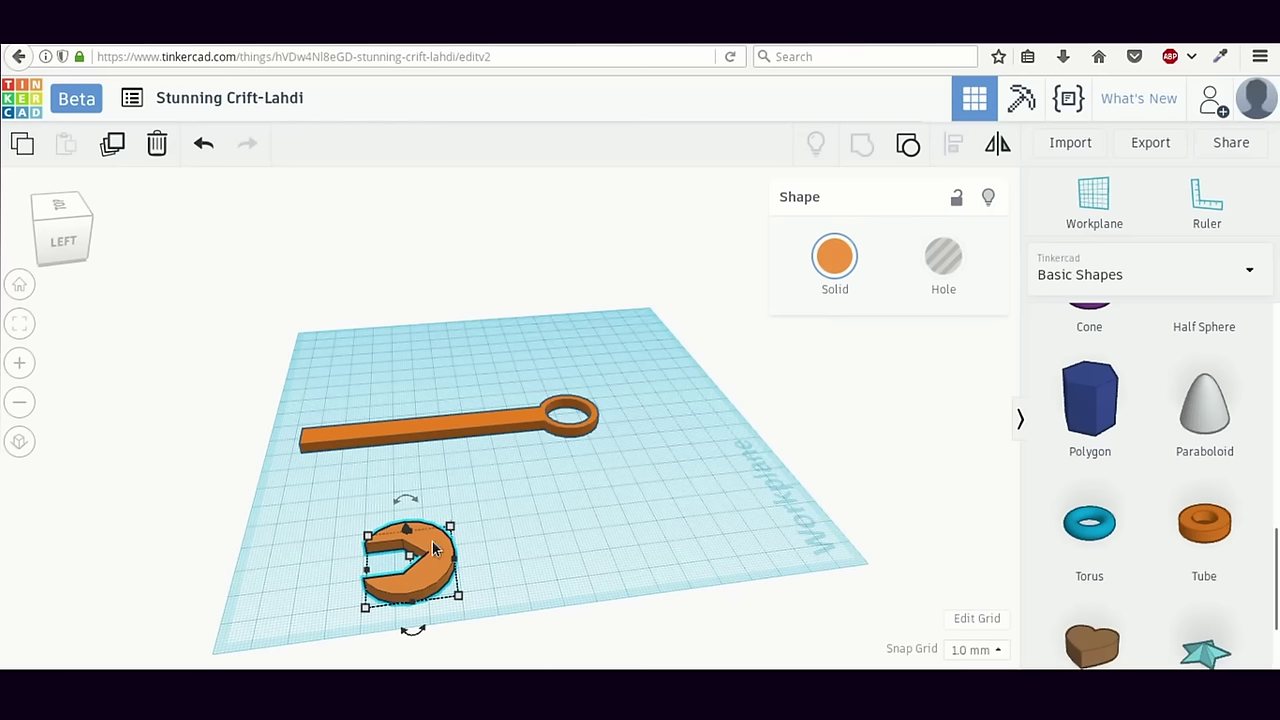
{"action": "left_click_drag", "start_coordinate": [403, 513], "coordinate": [405, 503]}
{"action": "right_click_drag", "start_coordinate": [356, 560], "coordinate": [540, 545]}
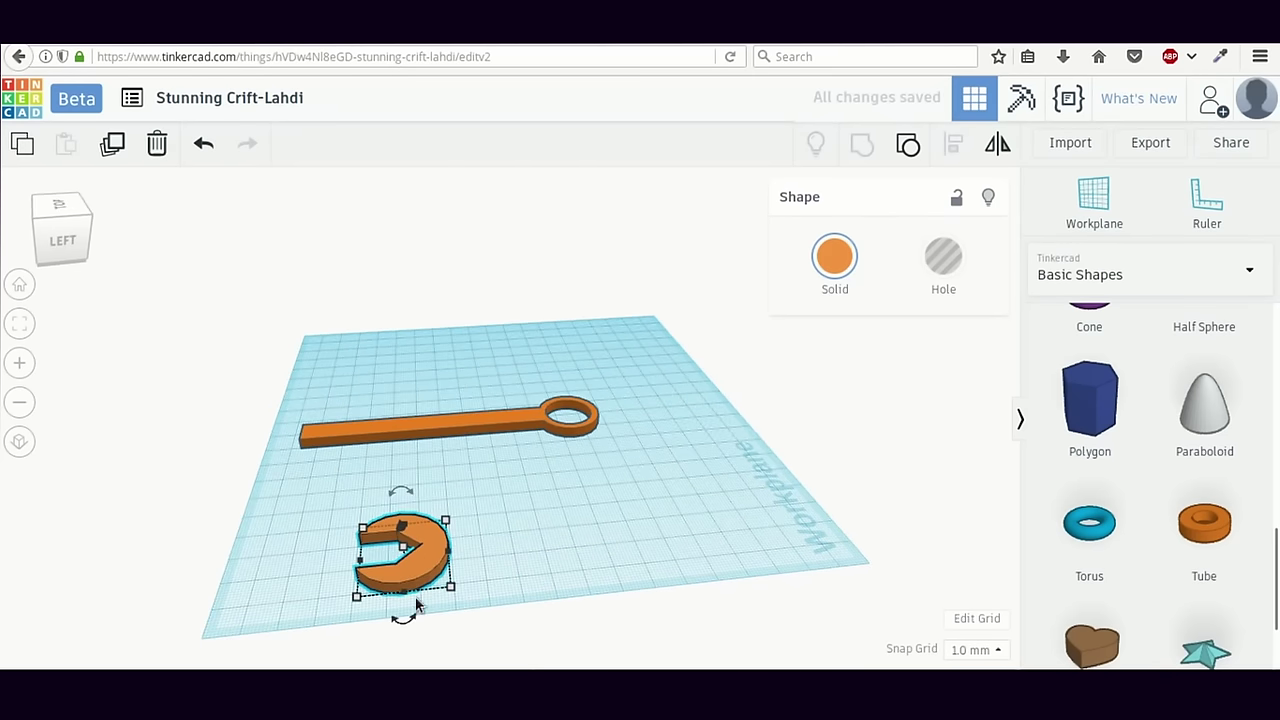
{"action": "left_click_drag", "start_coordinate": [405, 612], "coordinate": [434, 607]}
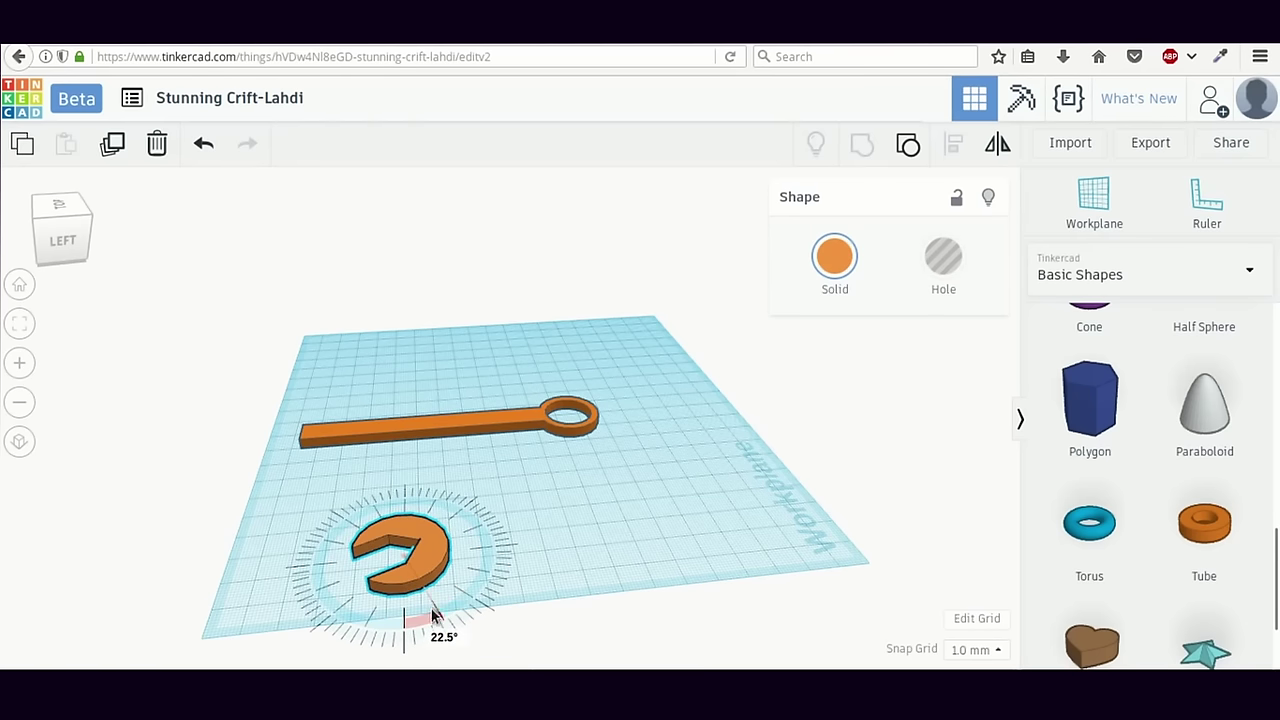
{"action": "left_click_drag", "start_coordinate": [431, 611], "coordinate": [438, 612]}
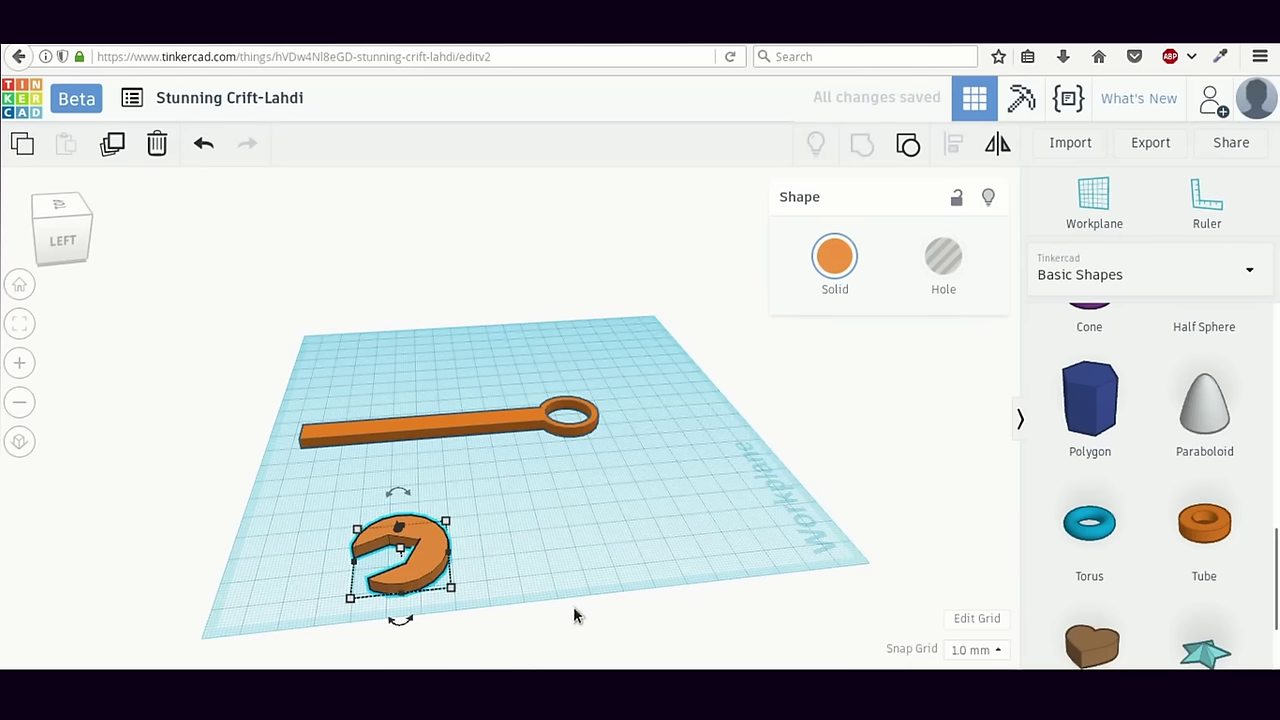
Step: Shift the handle along its length to make room and move the jaw against the handle's free end
{"action": "left_click_drag", "start_coordinate": [484, 424], "coordinate": [599, 440]}
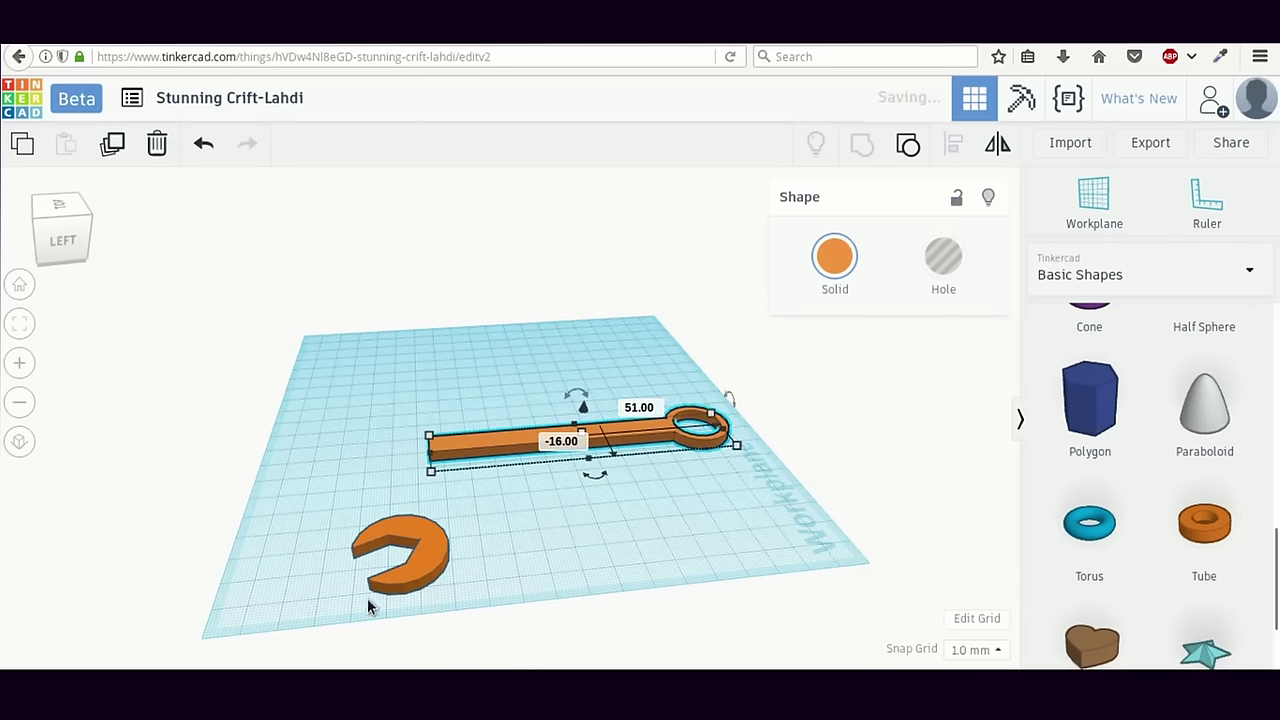
{"action": "right_click_drag", "start_coordinate": [519, 506], "coordinate": [435, 595]}
{"action": "left_click_drag", "start_coordinate": [435, 595], "coordinate": [423, 456]}
{"action": "left_click_drag", "start_coordinate": [430, 466], "coordinate": [420, 469]}
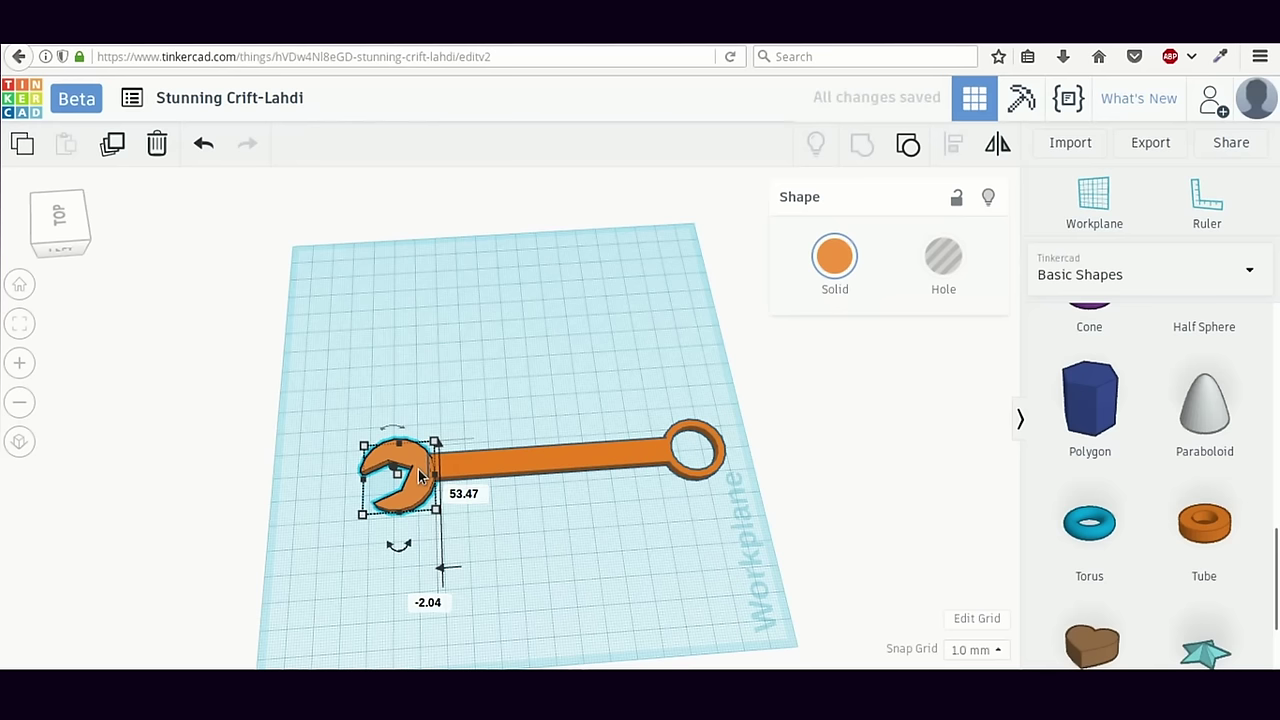
Step: Fine-tune the jaw's position in small steps so its solid back overlaps the handle's end, keeping the jaw opening clear
{"action": "key", "text": "ctrl+Up"}
{"action": "key", "text": "ctrl+Up"}
{"action": "key", "text": "ctrl+Up"}
{"action": "key", "text": "ctrl+Up"}
{"action": "key", "text": "ctrl+Down"}
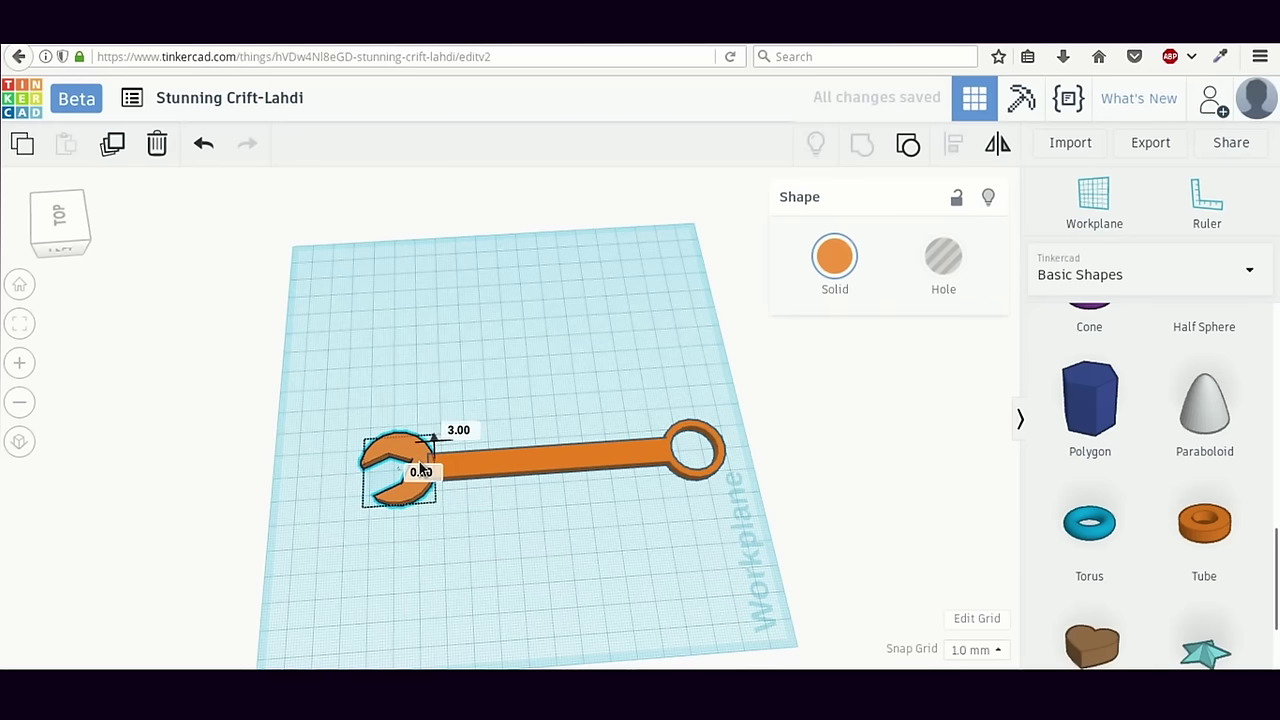
{"action": "key", "text": "Right"}
{"action": "key", "text": "ctrl+Down"}
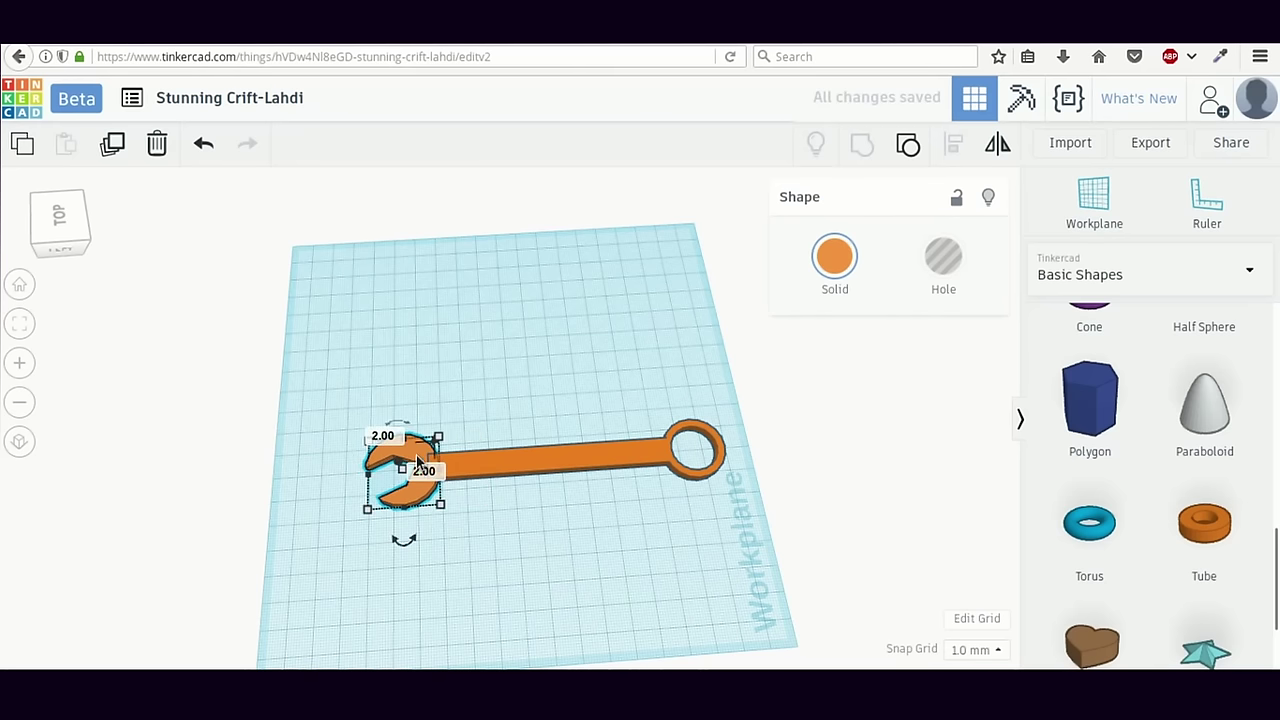
{"action": "left_click", "coordinate": [500, 440]}
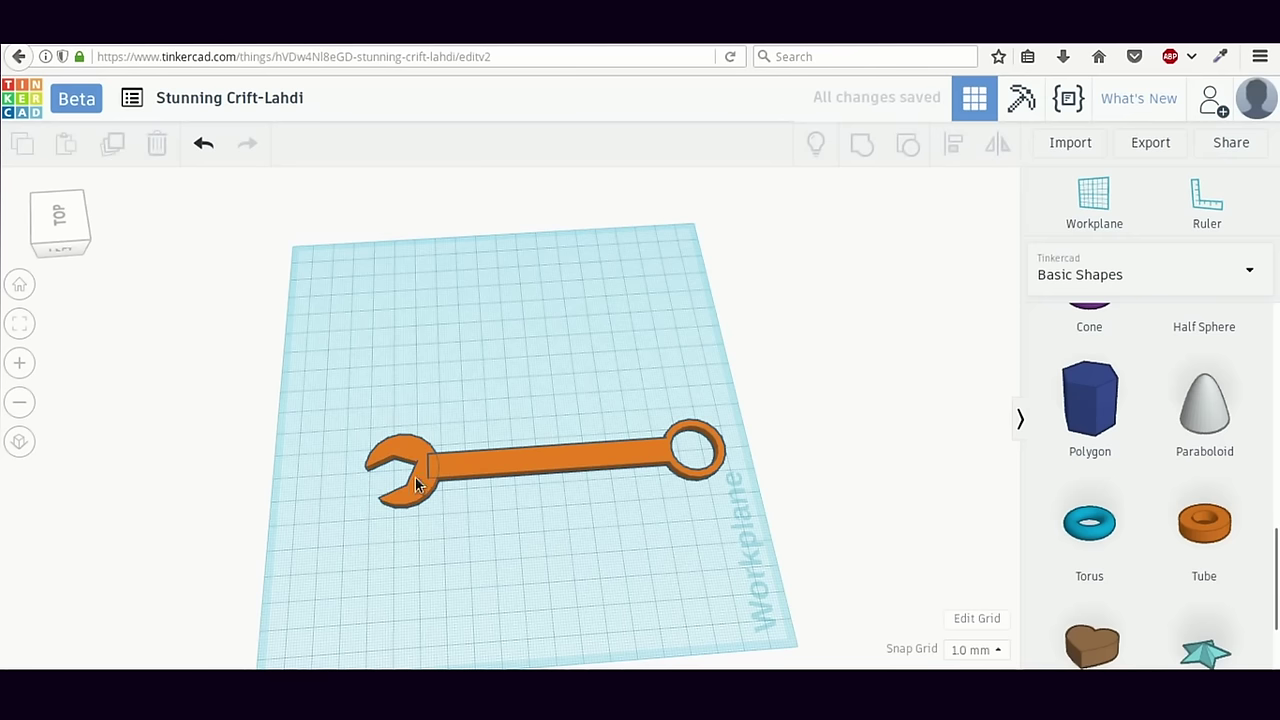
{"action": "mouse_move", "coordinate": [407, 479]}
{"action": "left_mouse_down"}
{"action": "mouse_move", "coordinate": [415, 490]}
{"action": "mouse_move", "coordinate": [405, 478]}
{"action": "left_mouse_up"}
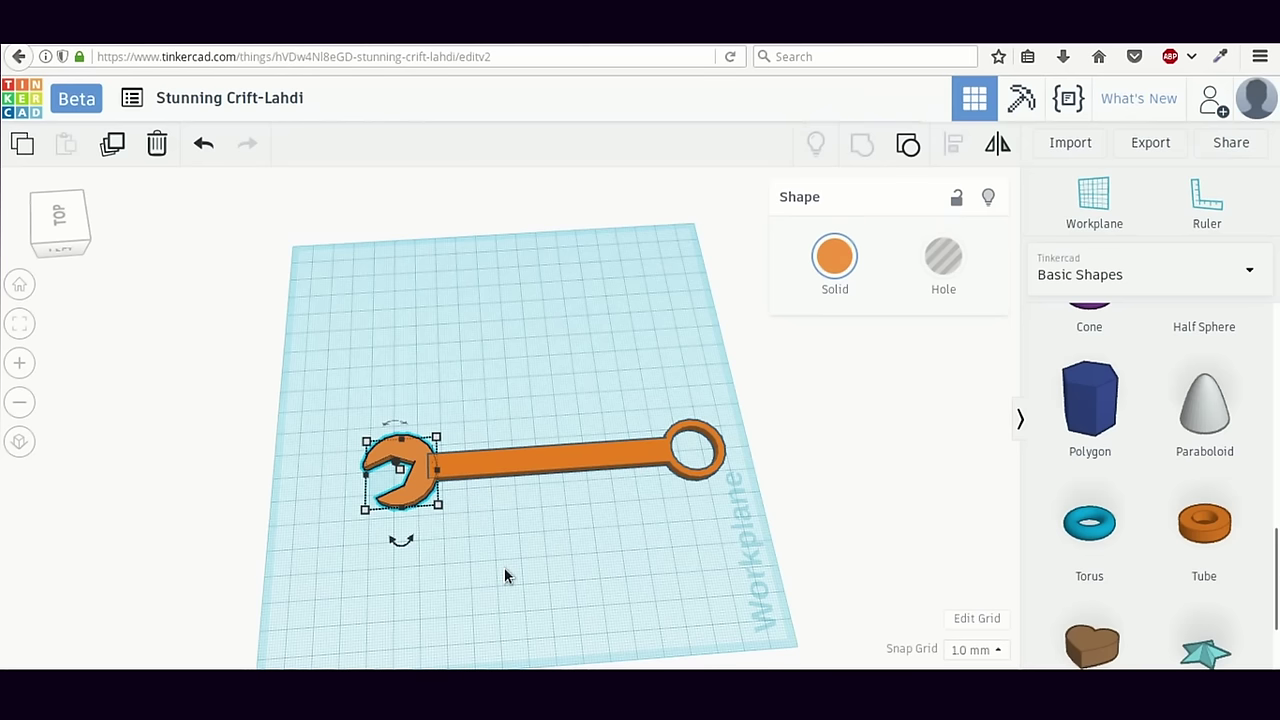
Step: Align the jaw and the handle on their centres across the handle's width and group them into one wrench
{"action": "left_click", "coordinate": [563, 466], "text": "shift"}
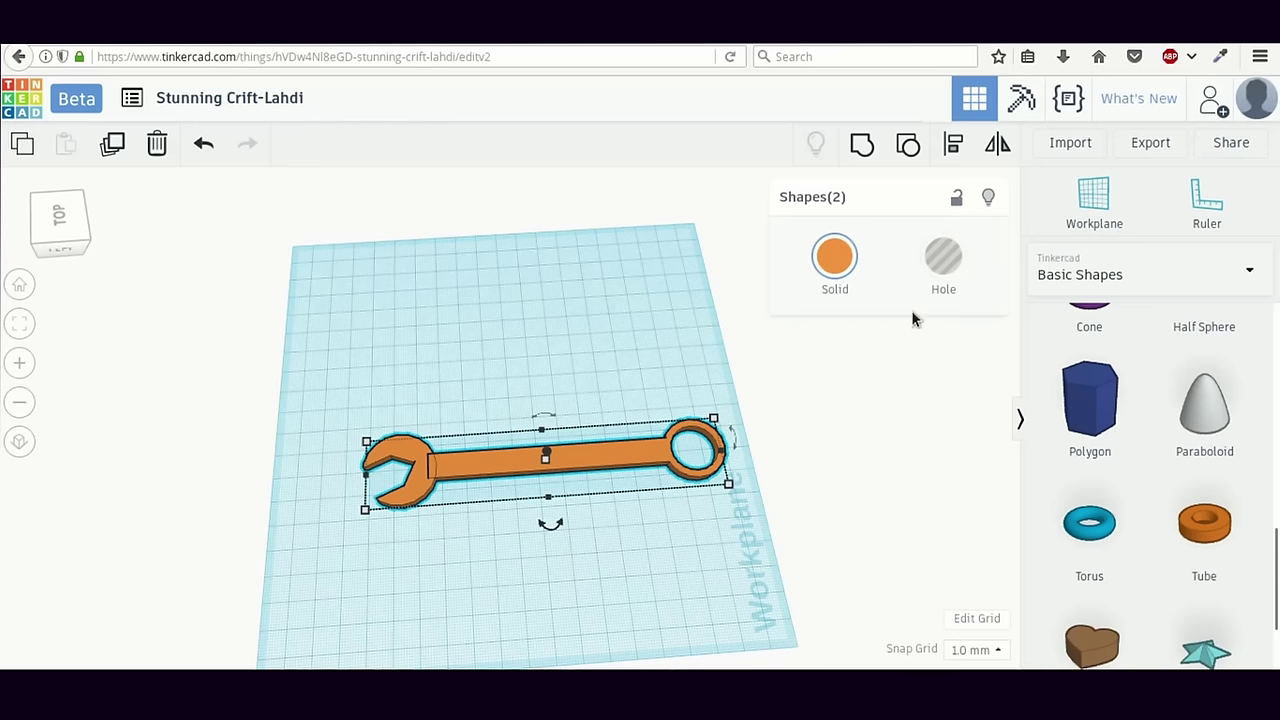
{"action": "left_click", "coordinate": [970, 150]}
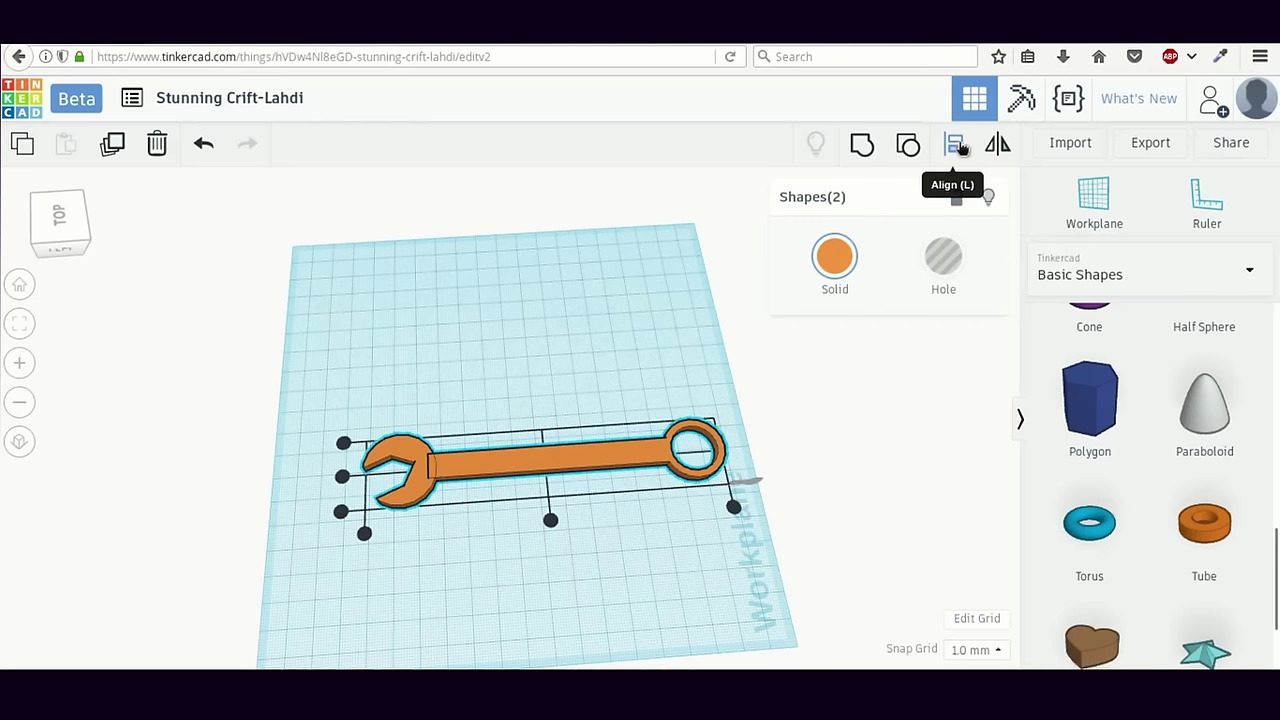
{"action": "left_click", "coordinate": [341, 477]}
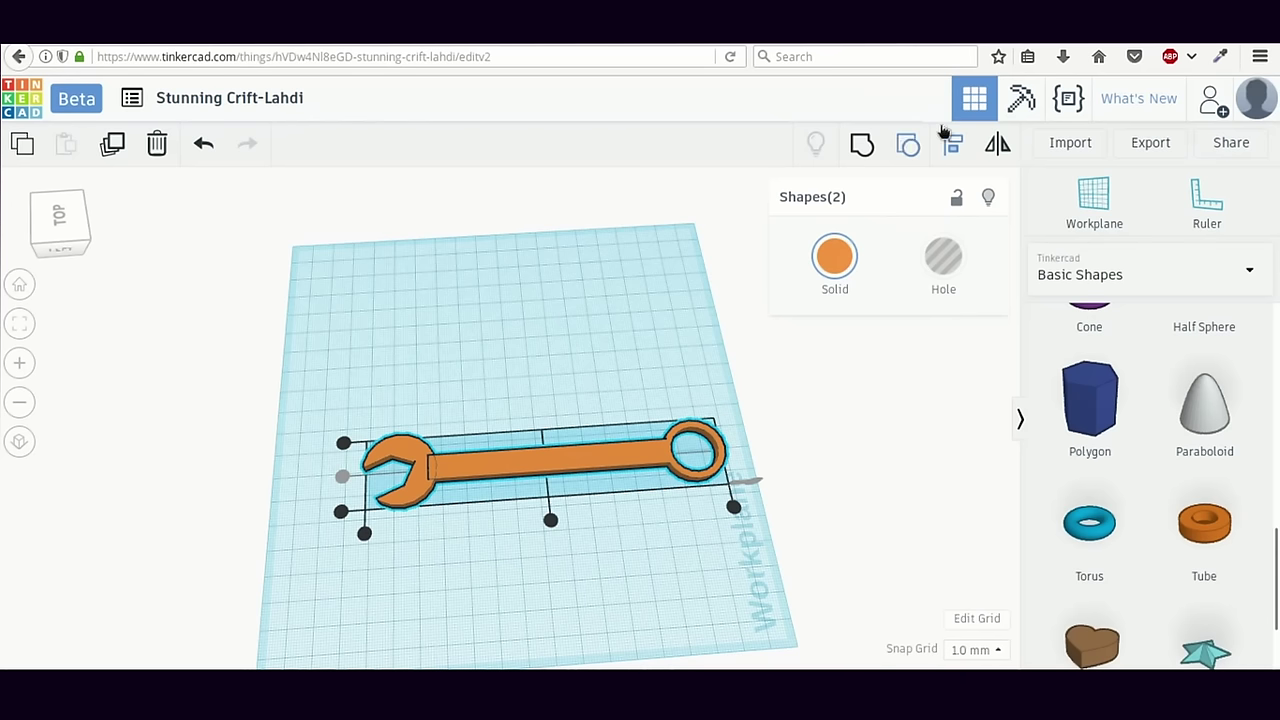
{"action": "left_click", "coordinate": [862, 146]}
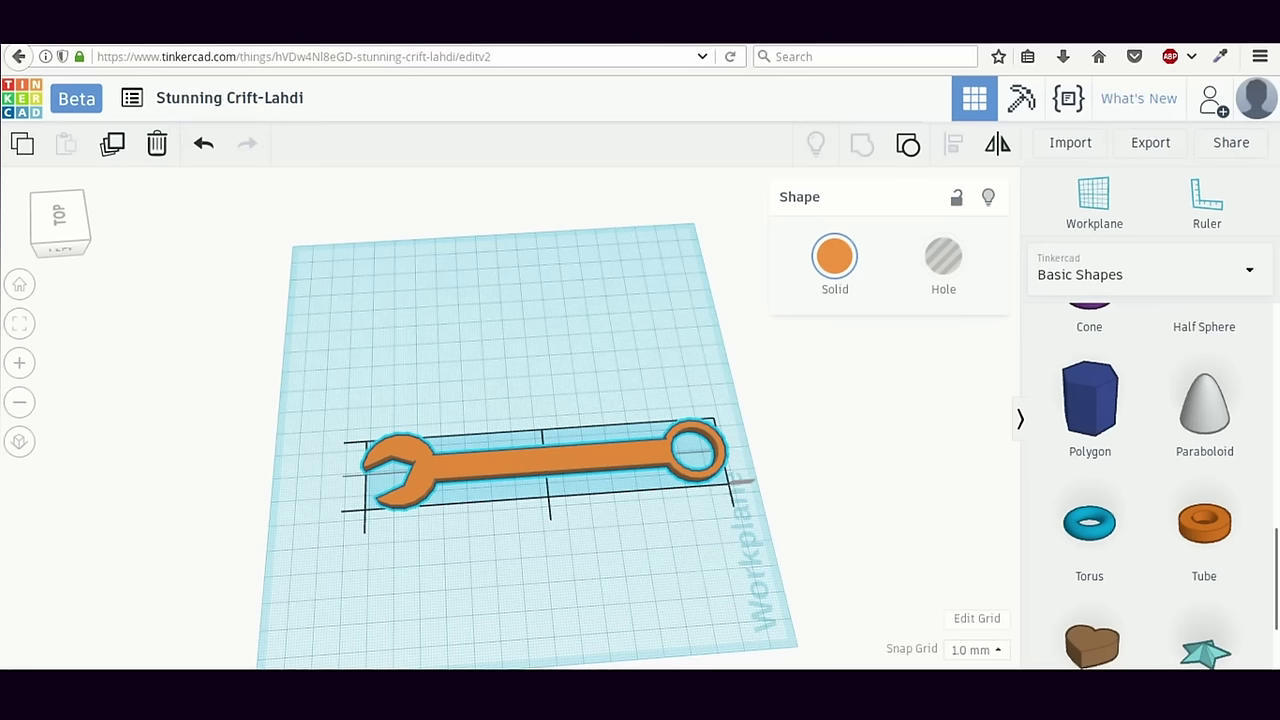
Step: Recolour the grouped wrench light grey from the preset swatches and deselect it
{"action": "left_click", "coordinate": [832, 261]}
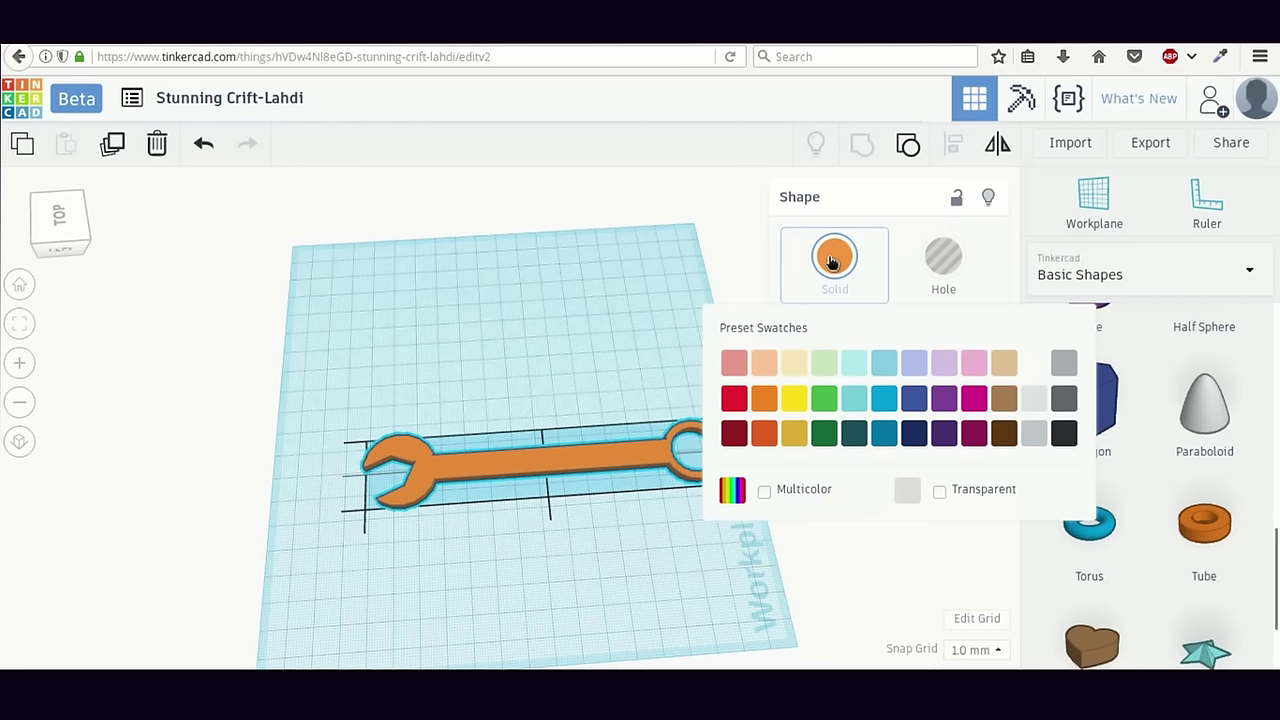
{"action": "left_click", "coordinate": [1035, 434]}
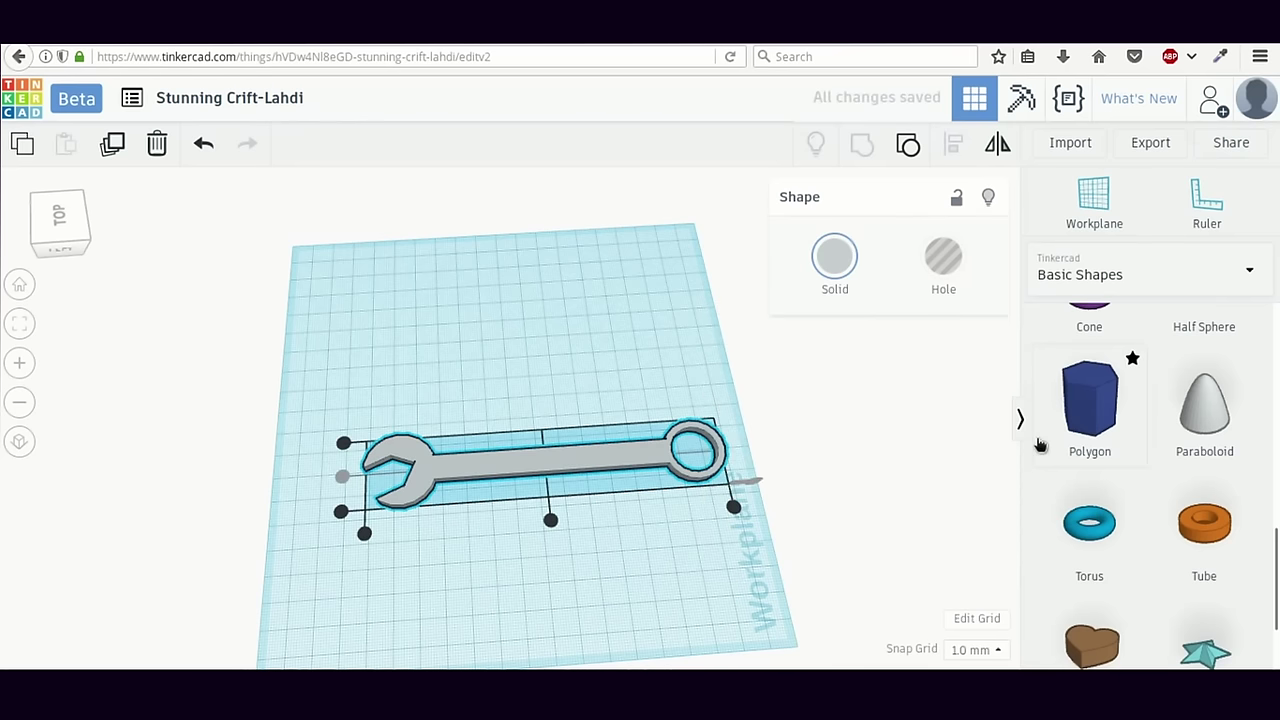
{"action": "left_click", "coordinate": [523, 587]}
{"action": "mouse_move", "coordinate": [522, 578]}
{"action": "right_mouse_down"}
{"action": "mouse_move", "coordinate": [600, 497]}
{"action": "mouse_move", "coordinate": [549, 480]}
{"action": "mouse_move", "coordinate": [500, 491]}
{"action": "mouse_move", "coordinate": [522, 566]}
{"action": "right_mouse_up"}
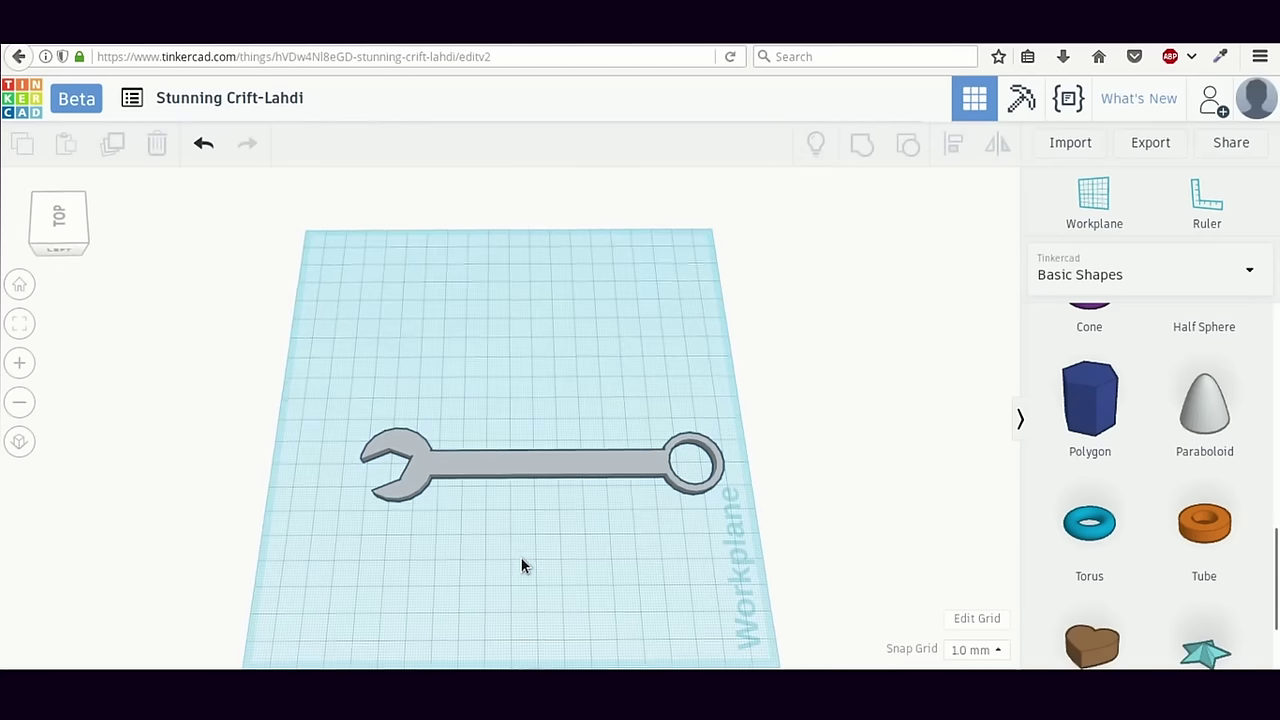